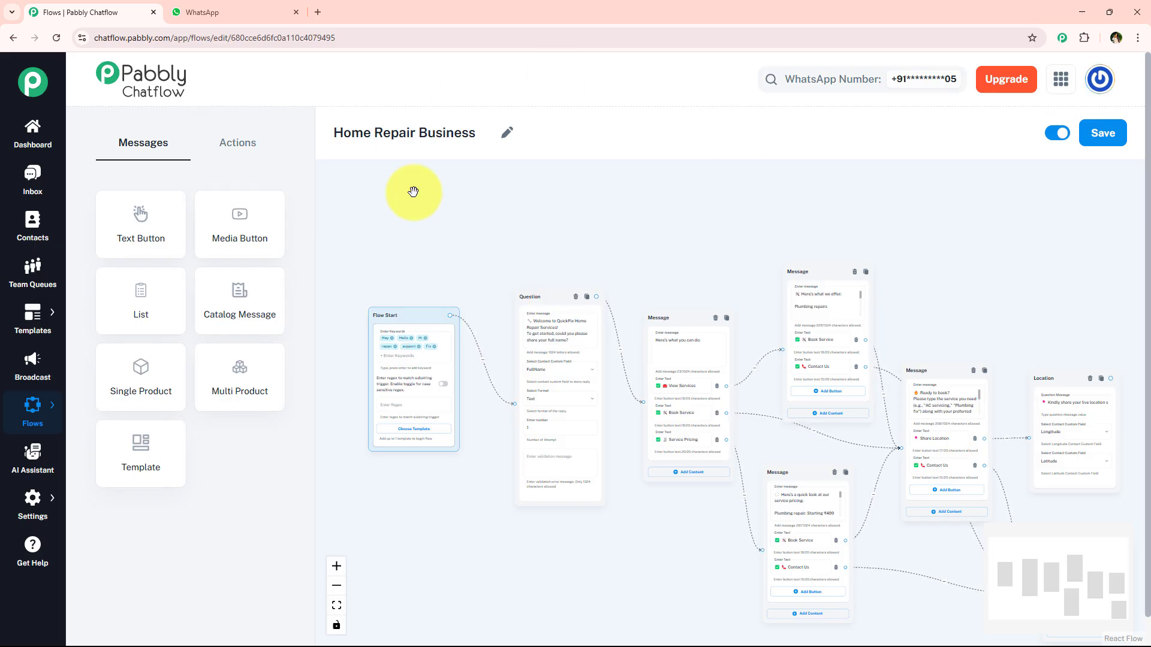
- Check the Flow Start keywords in the Home Repair Business flow, and send "repair" to the Pabbly ChatFlow chat in WhatsApp
{"action": "left_click", "coordinate": [692, 336]}
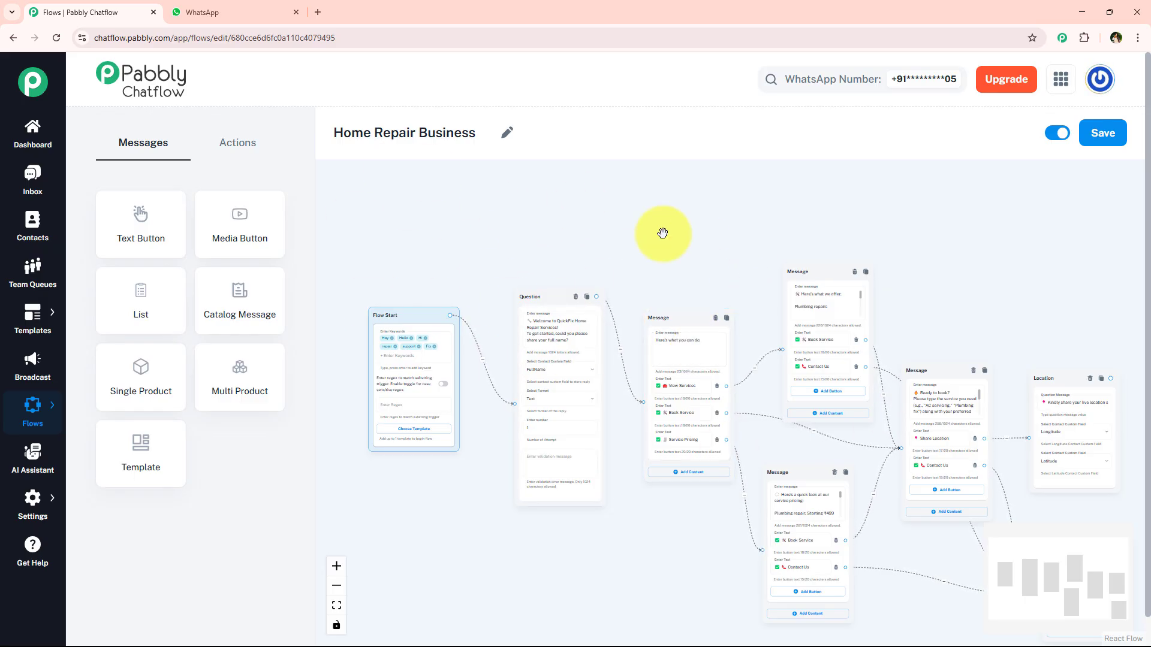
{"action": "scroll", "coordinate": [555, 265], "scroll_direction": "down", "scroll_amount": 3}
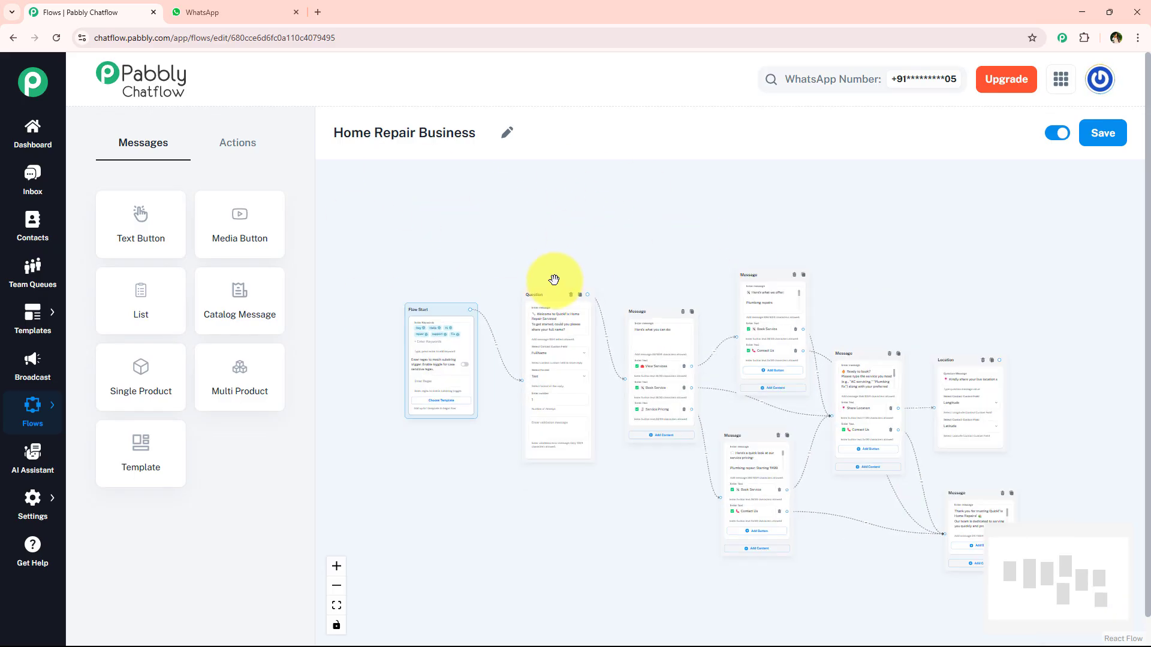
{"action": "scroll", "coordinate": [624, 249], "scroll_direction": "up", "scroll_amount": 3}
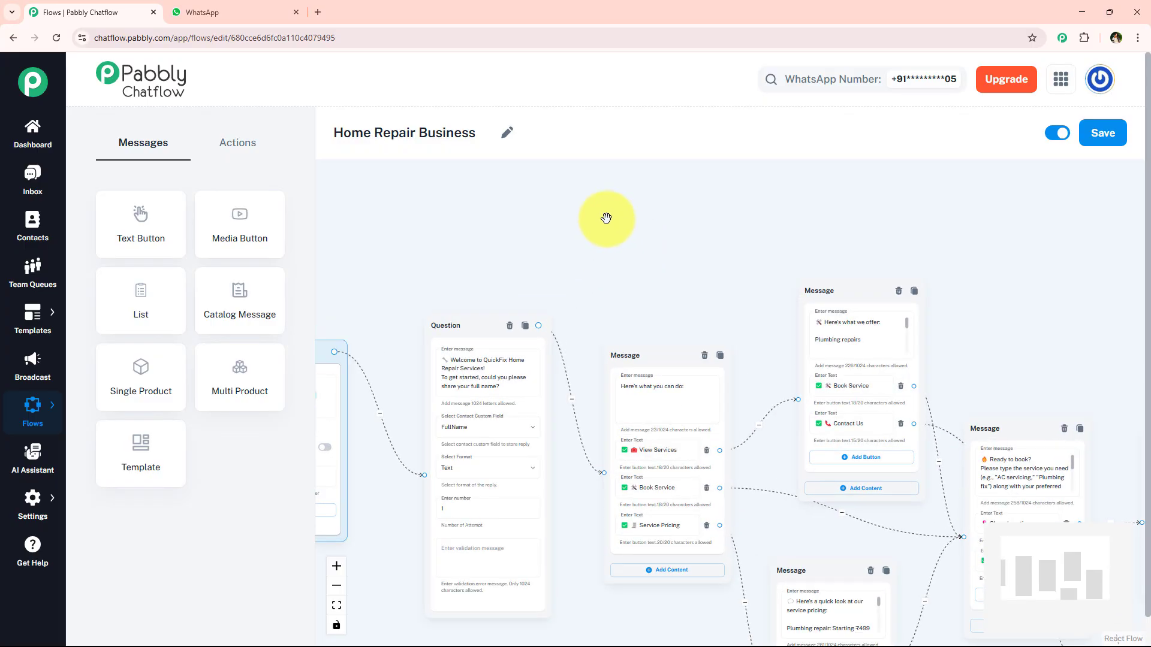
{"action": "scroll", "coordinate": [478, 282], "scroll_direction": "up", "scroll_amount": 5}
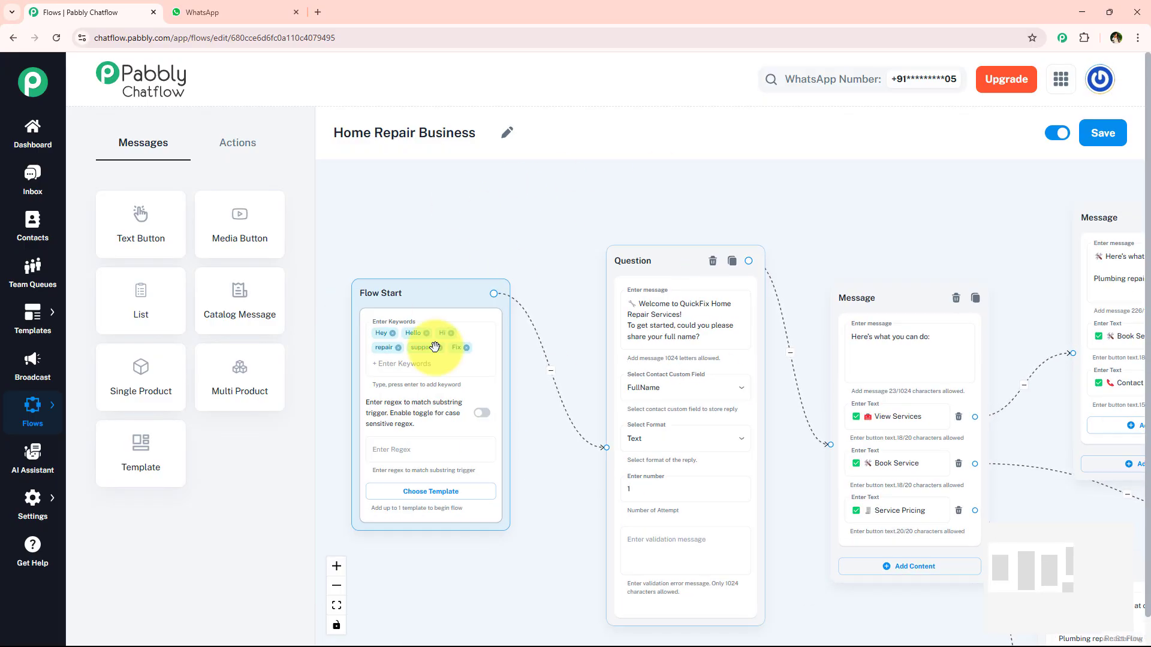
{"action": "left_click", "coordinate": [276, 5]}
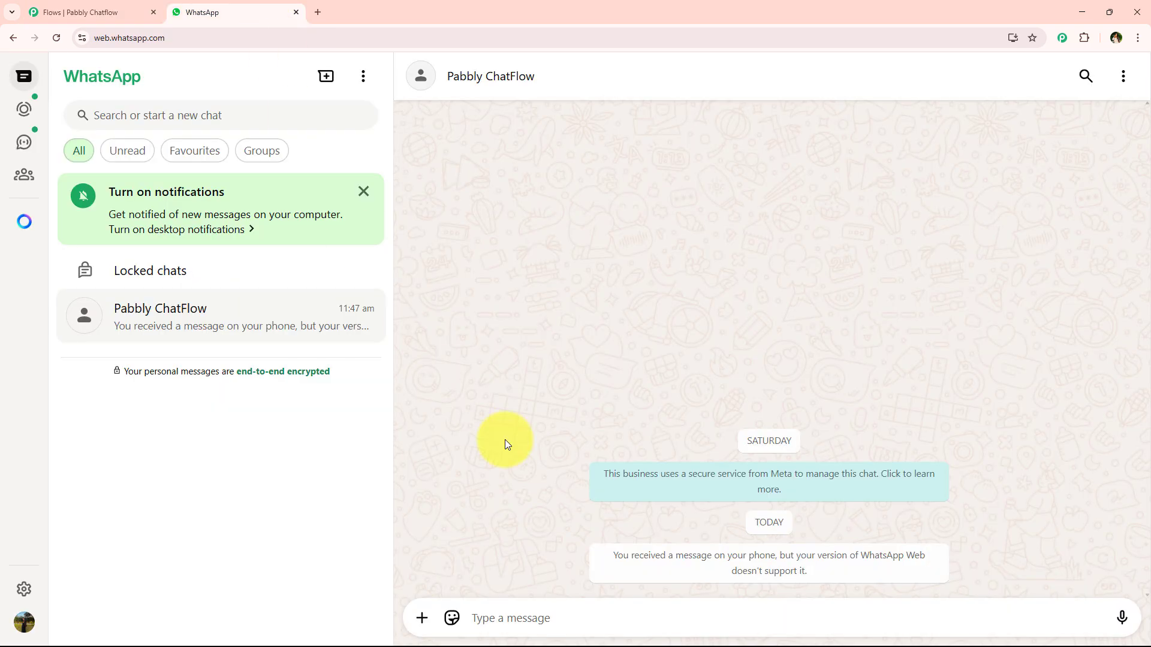
{"action": "type", "text": "e"}
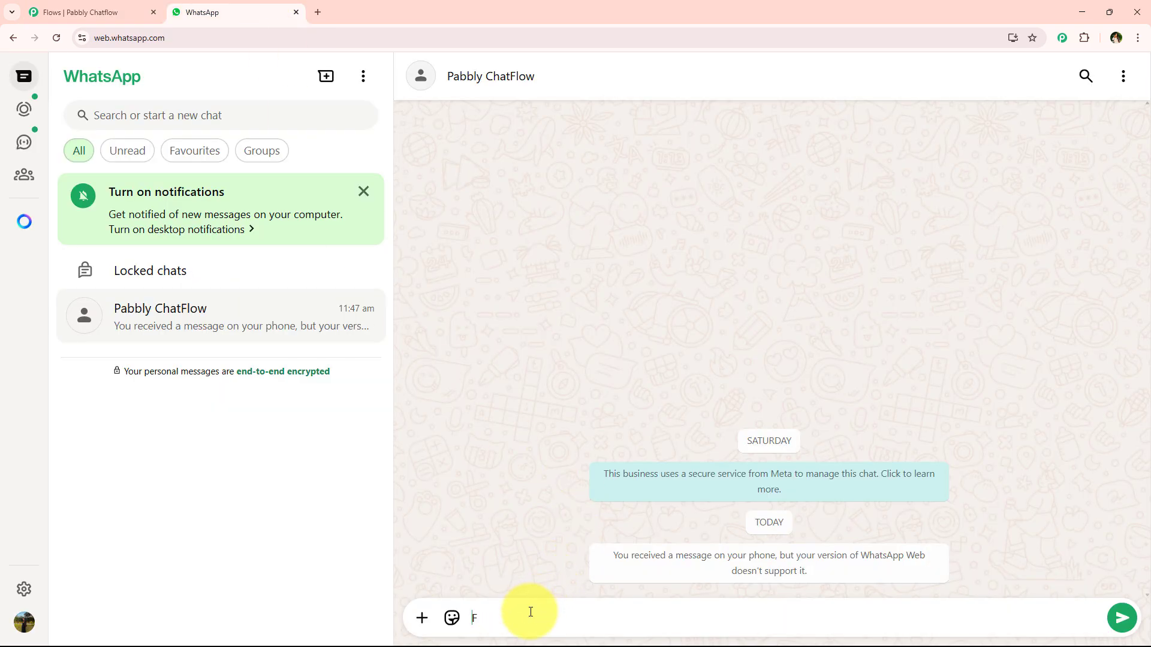
{"action": "key", "text": "BackSpace"}
{"action": "type", "text": "er"}
{"action": "key", "text": "Return"}
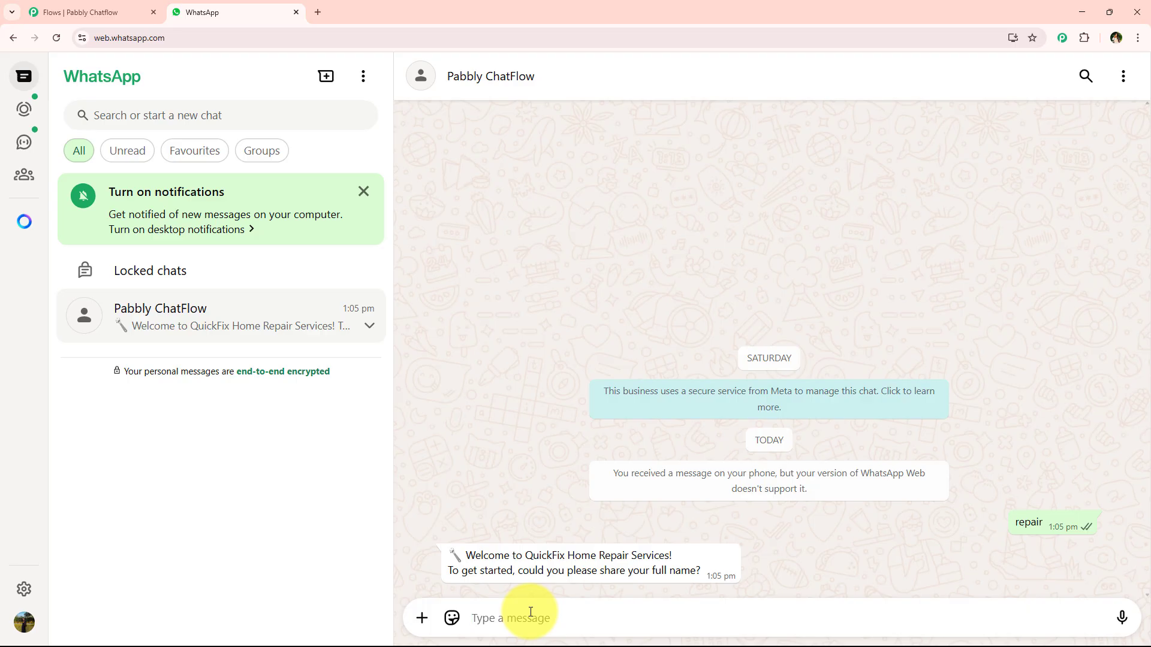
- Answer the welcome message with the customer's full name and choose View Services from the offered options
{"action": "type", "text": "Demo User"}
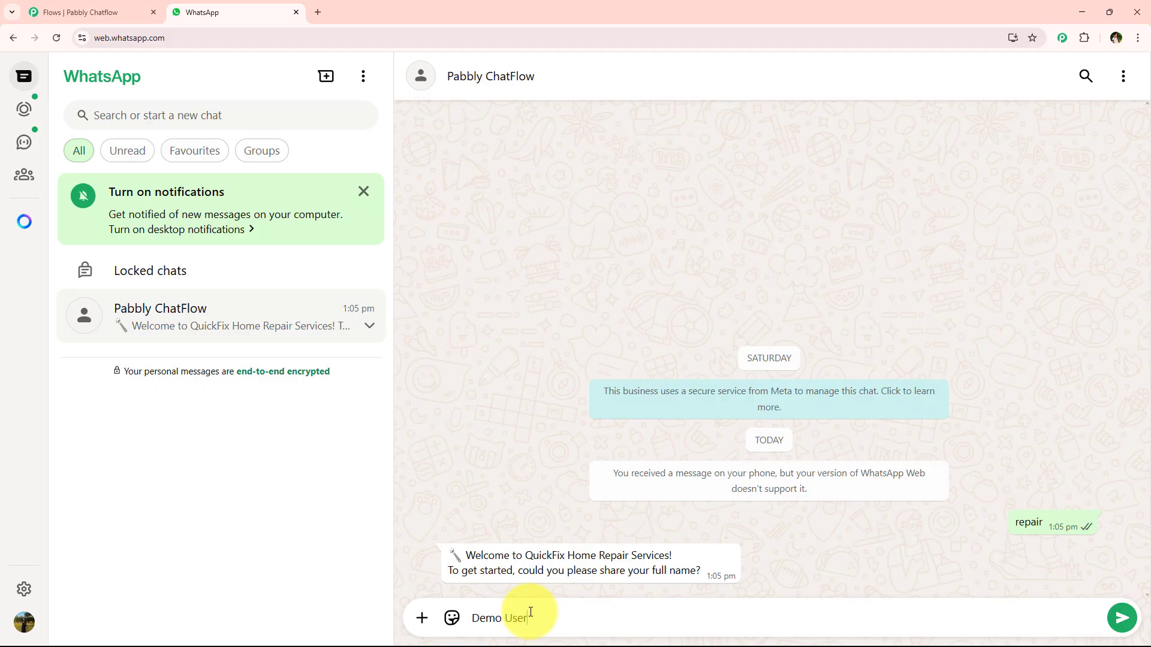
{"action": "key", "text": "Return"}
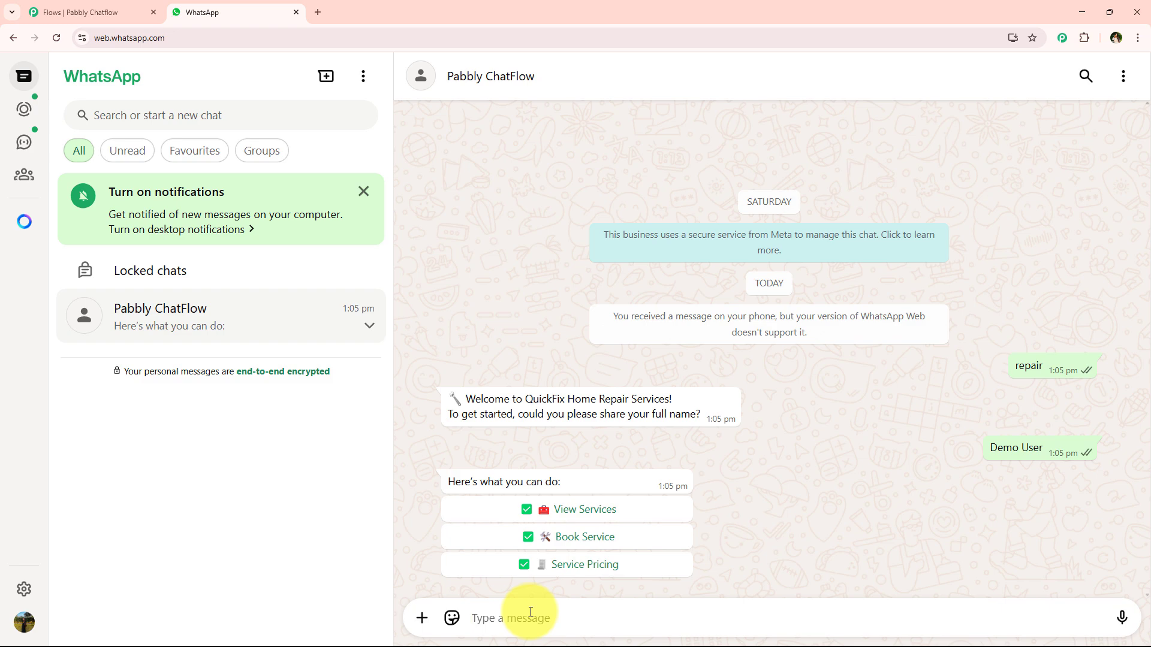
{"action": "left_click", "coordinate": [576, 510]}
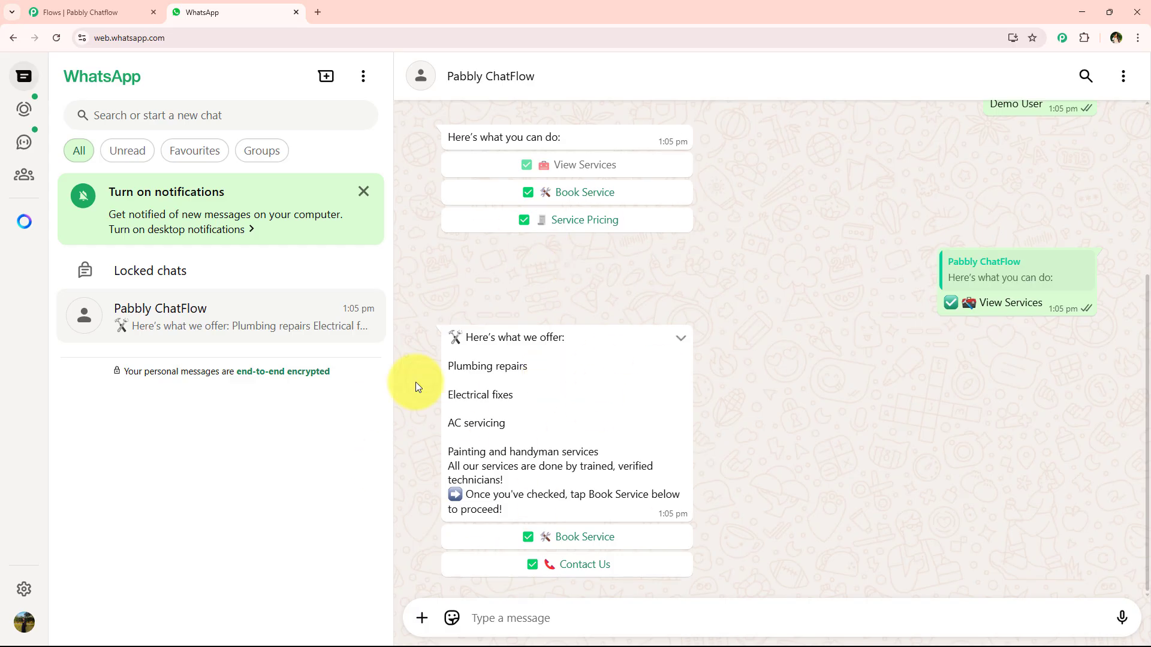
- Choose Service Pricing from the "Here's what you can do" message and bring the chatbot's reply into view
{"action": "left_click", "coordinate": [624, 231]}
{"action": "scroll", "coordinate": [668, 257], "scroll_direction": "up", "scroll_amount": 2}
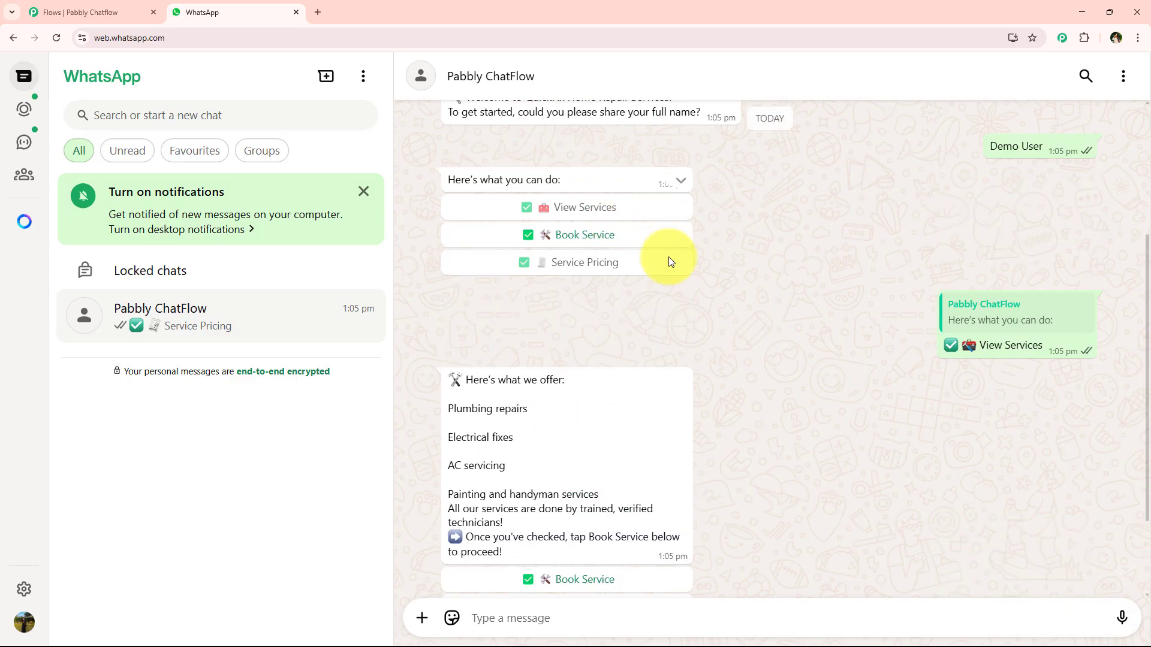
{"action": "scroll", "coordinate": [917, 352], "scroll_direction": "down", "scroll_amount": 7}
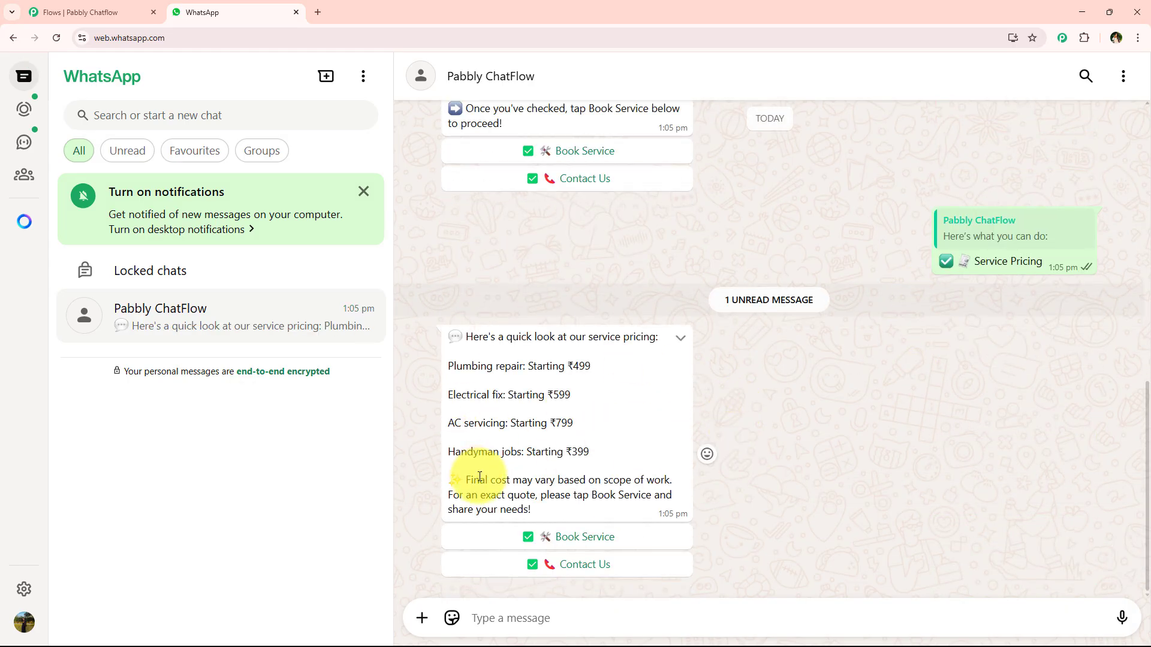
- Choose Book Service under the pricing message and Contact Us under the "Ready to book?" message
{"action": "left_click", "coordinate": [661, 537]}
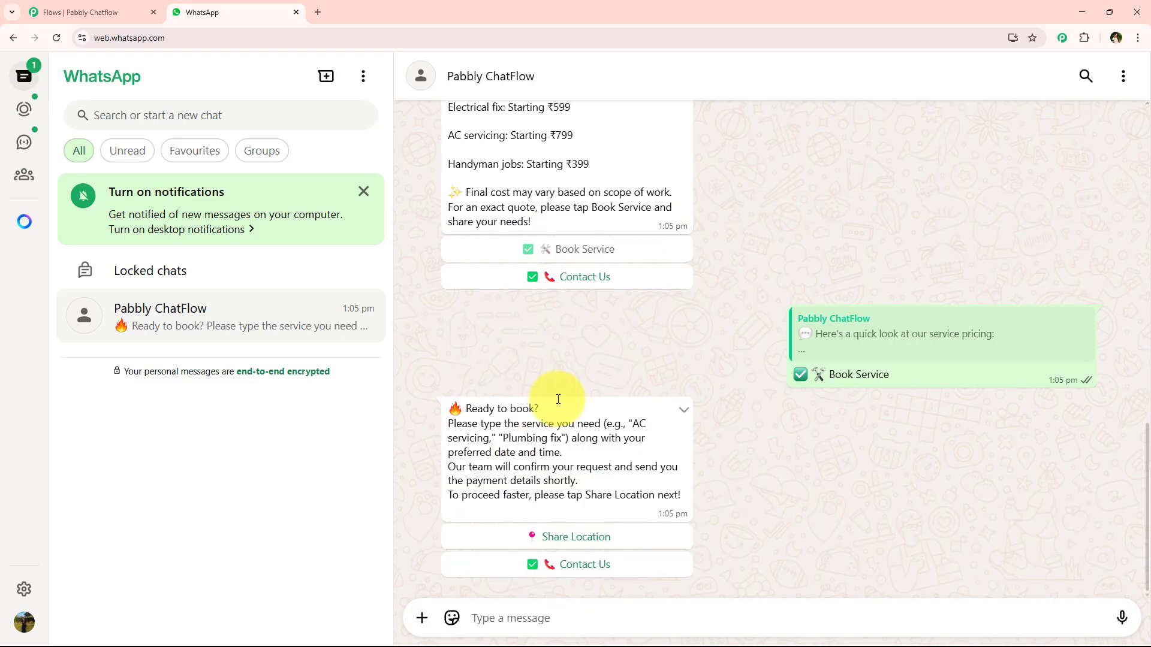
{"action": "left_click_drag", "start_coordinate": [576, 495], "coordinate": [675, 499]}
{"action": "left_click", "coordinate": [609, 488]}
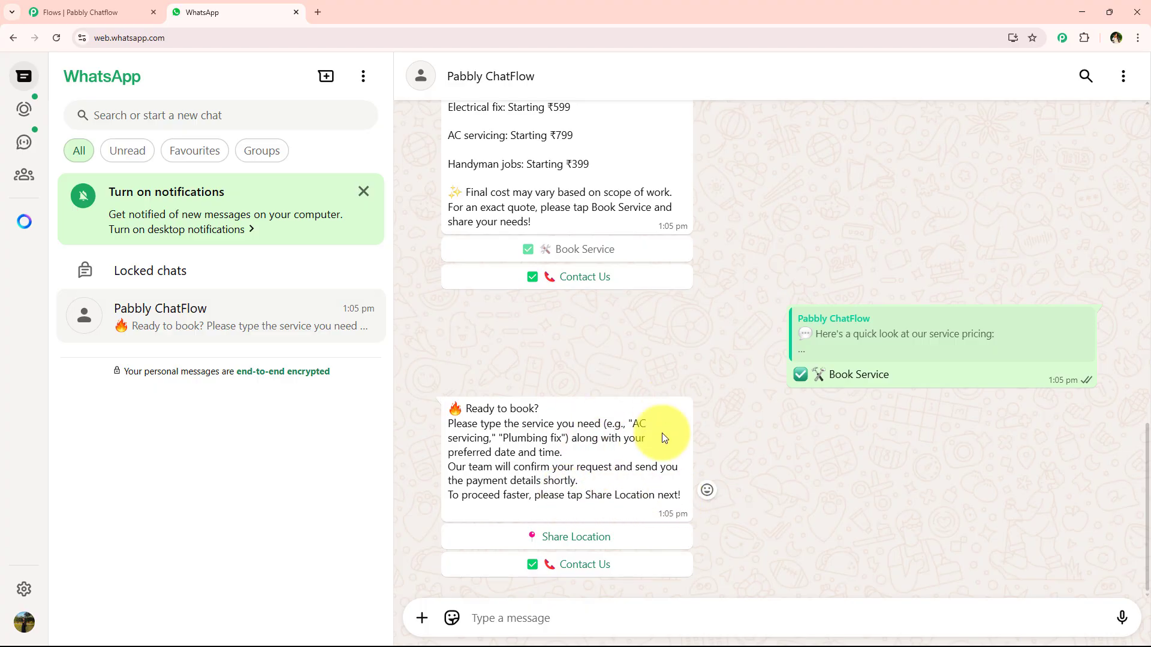
{"action": "left_click", "coordinate": [631, 574]}
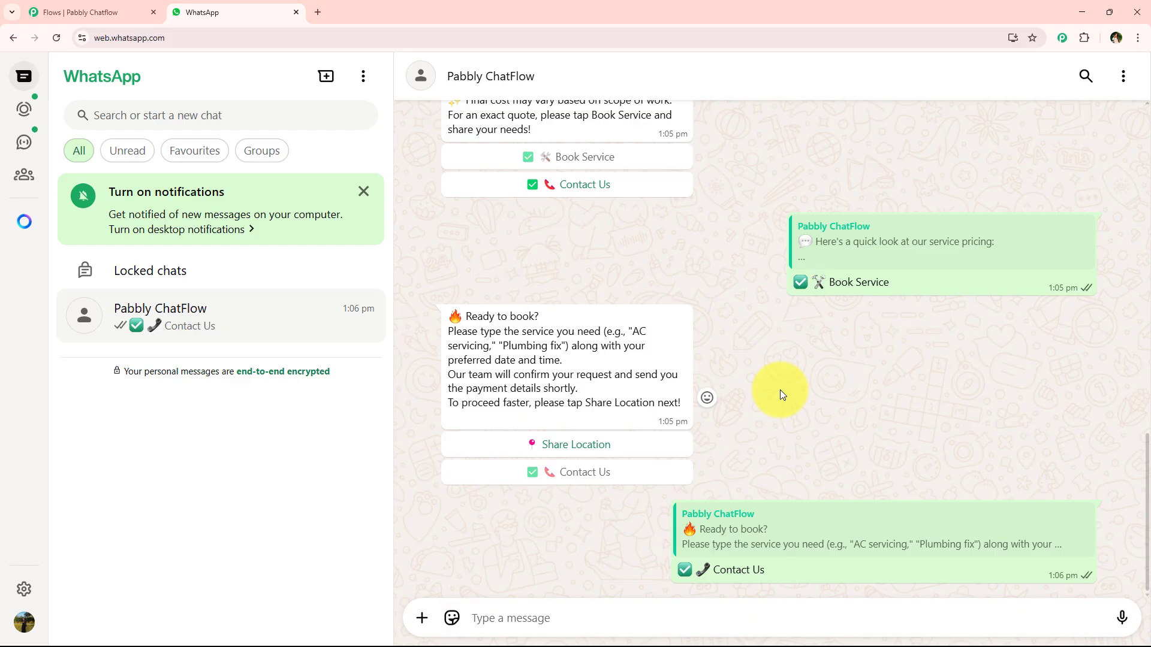
- Review the entire test conversation with the chatbot, from the repair keyword to the Contact Us reply
{"action": "scroll", "coordinate": [679, 434], "scroll_direction": "up", "scroll_amount": 6}
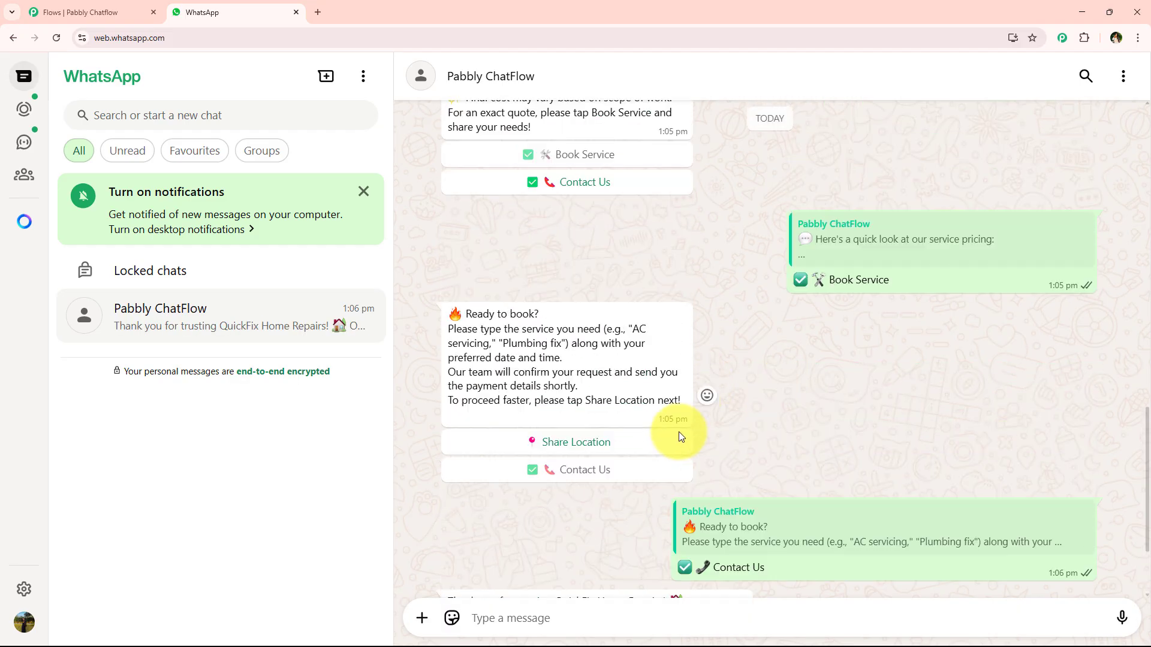
{"action": "scroll", "coordinate": [779, 495], "scroll_direction": "up", "scroll_amount": 15}
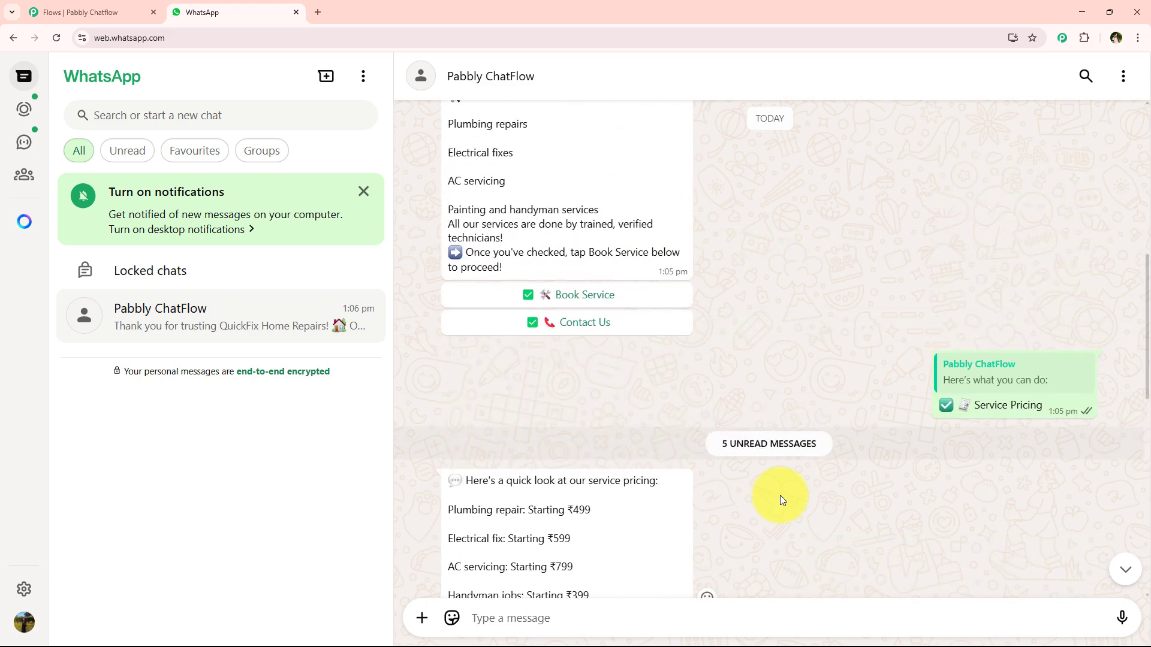
{"action": "scroll", "coordinate": [779, 495], "scroll_direction": "down", "scroll_amount": 8}
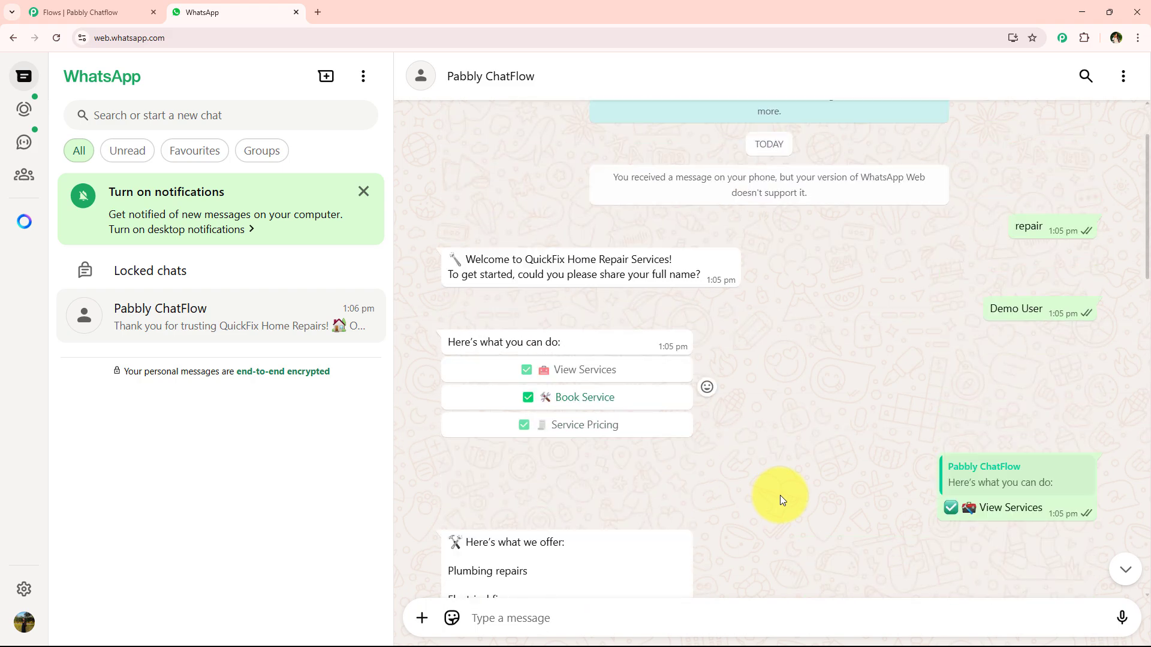
{"action": "scroll", "coordinate": [736, 490], "scroll_direction": "down", "scroll_amount": 10}
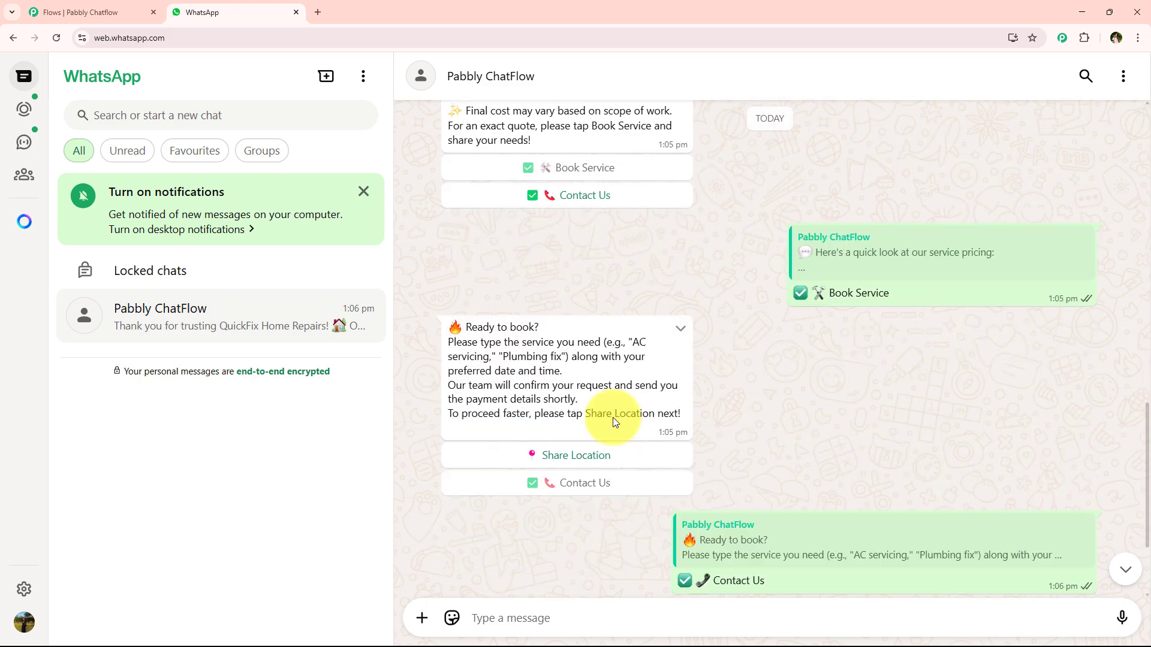
{"action": "scroll", "coordinate": [613, 417], "scroll_direction": "up", "scroll_amount": 8}
{"action": "scroll", "coordinate": [654, 362], "scroll_direction": "up", "scroll_amount": 9}
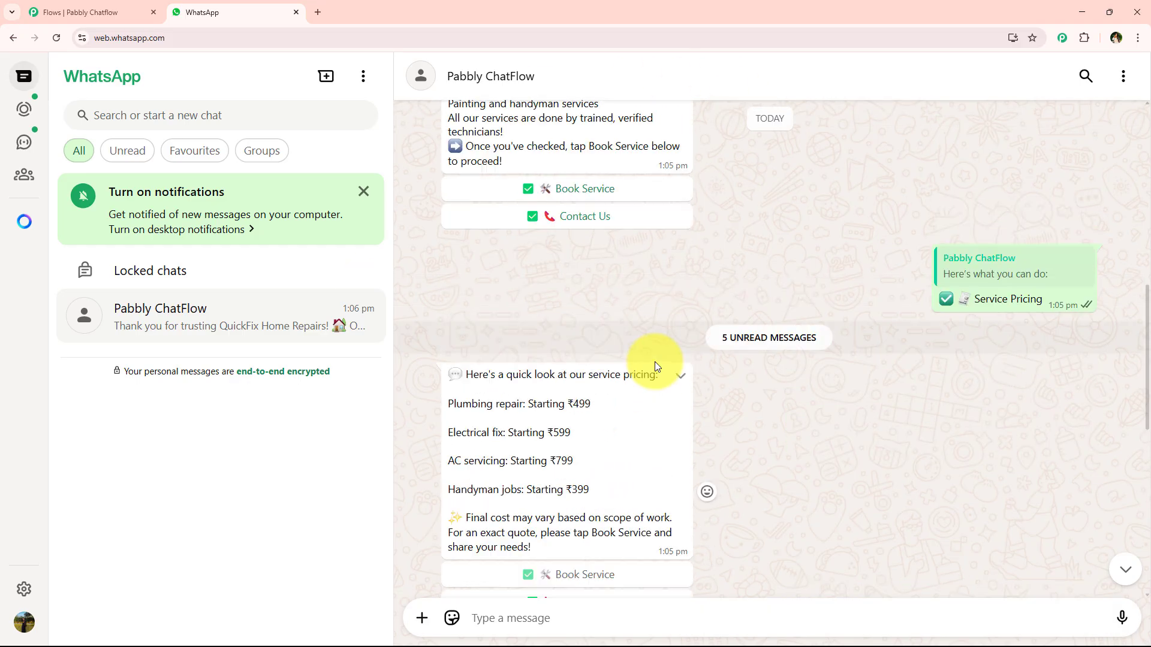
{"action": "scroll", "coordinate": [687, 412], "scroll_direction": "up", "scroll_amount": 3}
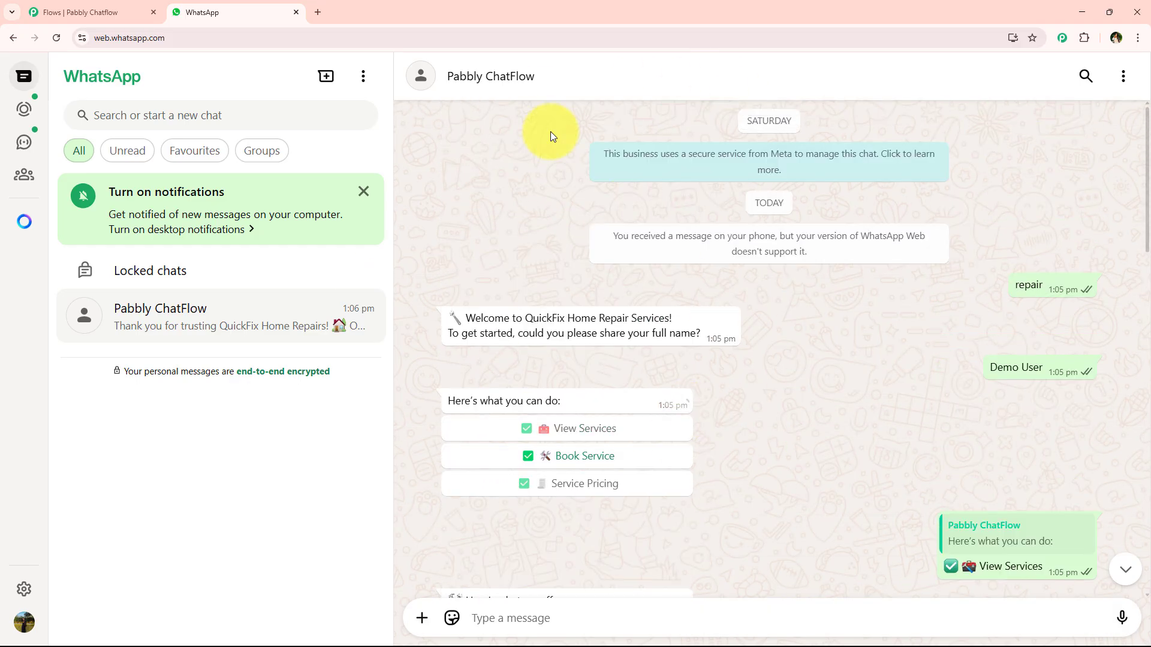
- Switch back to Pabbly Chatflow and examine how the nodes of the Home Repair Business flow are connected
{"action": "left_click", "coordinate": [90, 12]}
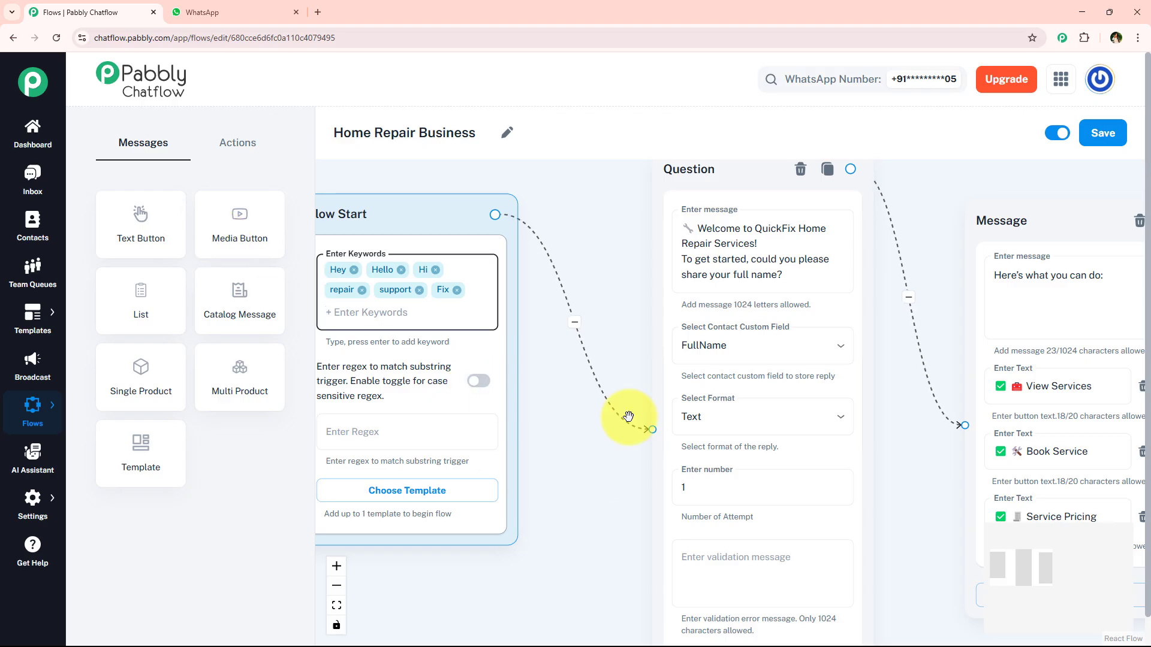
{"action": "scroll", "coordinate": [618, 426], "scroll_direction": "down", "scroll_amount": 6}
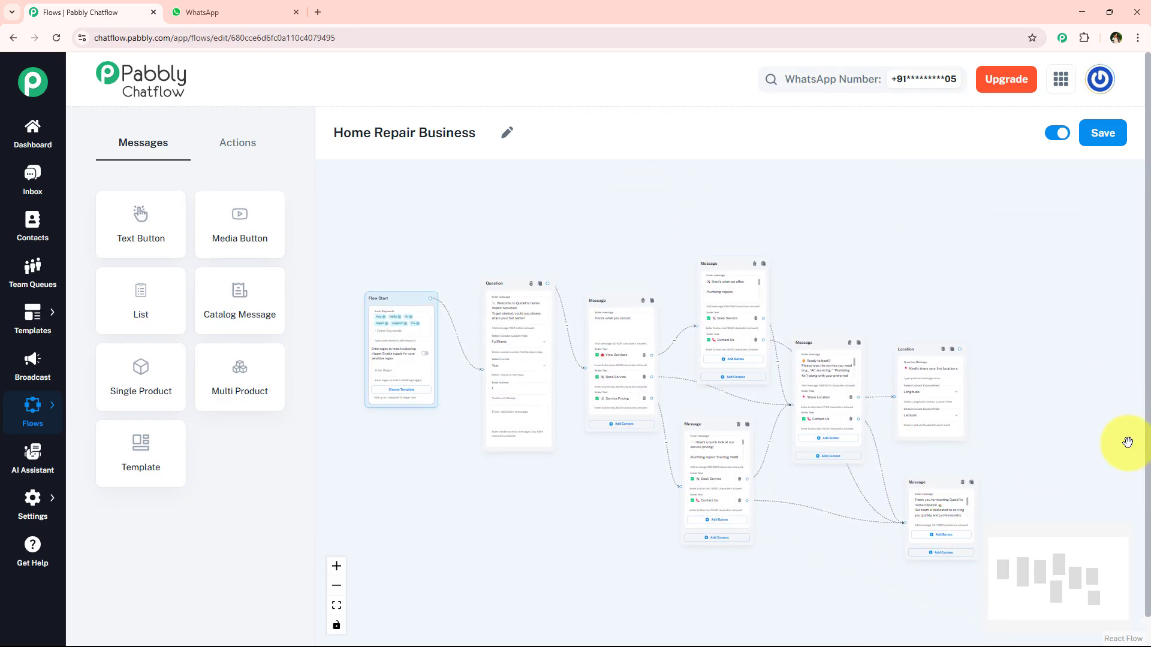
{"action": "scroll", "coordinate": [398, 321], "scroll_direction": "up", "scroll_amount": 2}
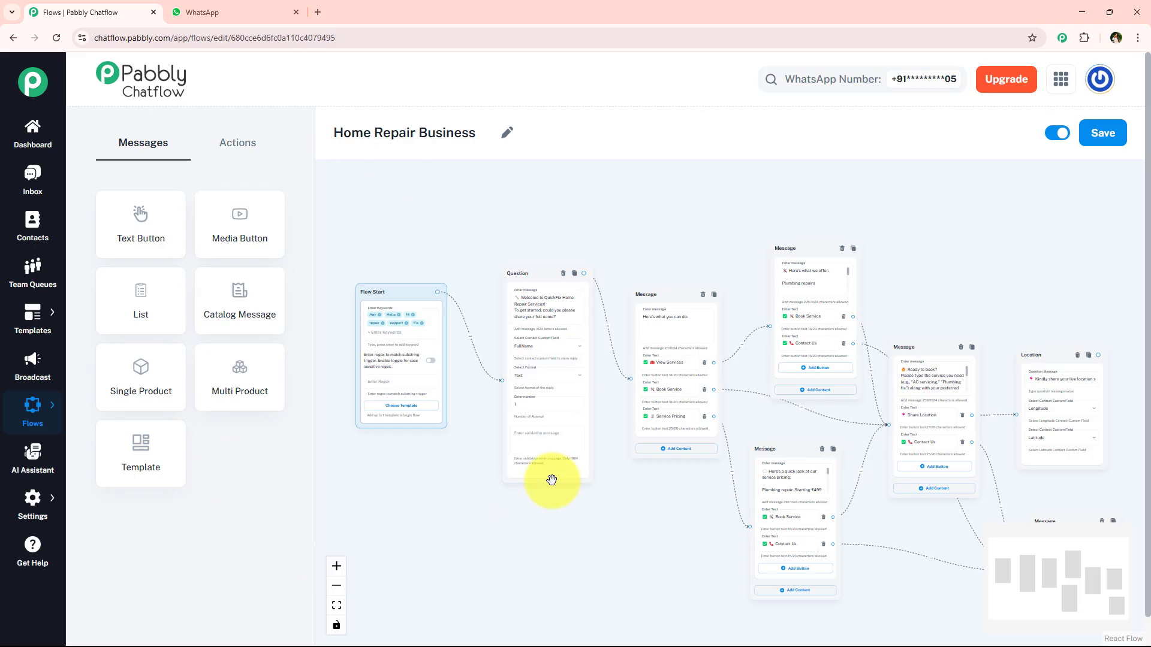
- Open the pabbly.com/chatflow website in a new browser tab
{"action": "left_click", "coordinate": [320, 11]}
{"action": "left_click", "coordinate": [308, 33]}
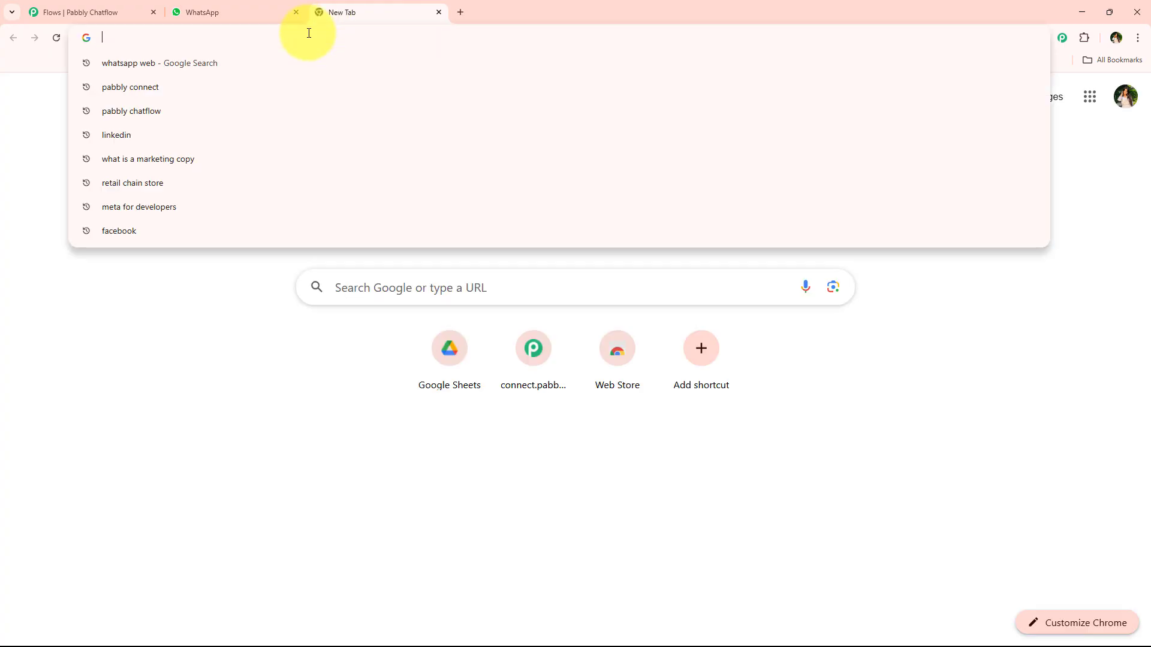
{"action": "type", "text": "Pabbly"}
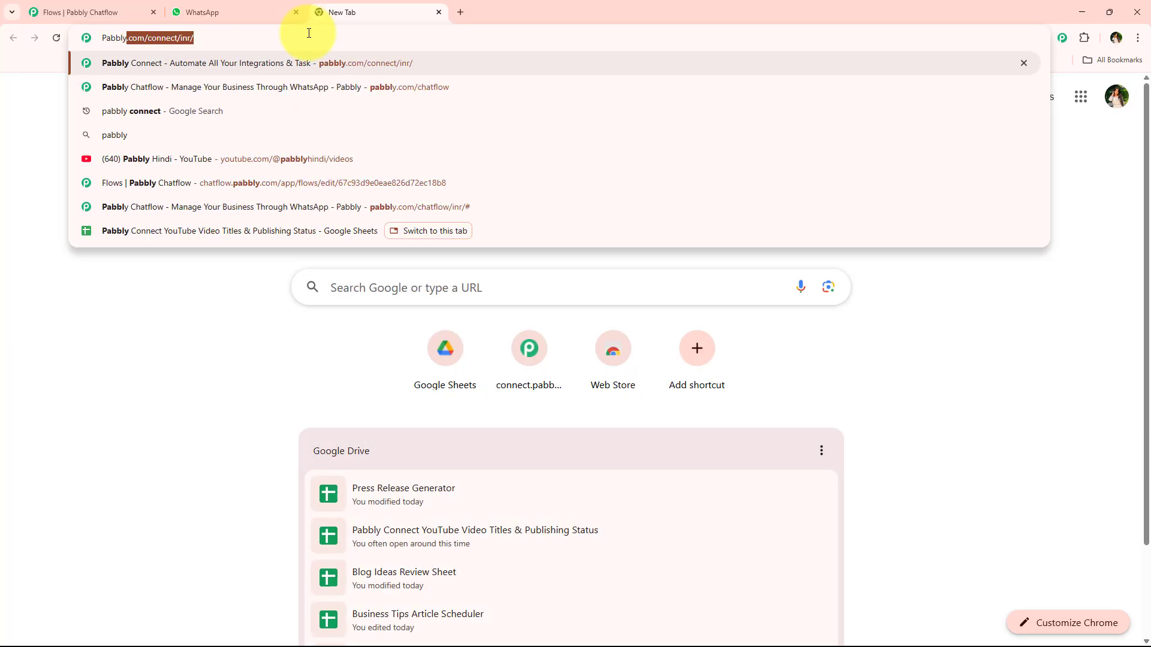
{"action": "type", "text": ".com."}
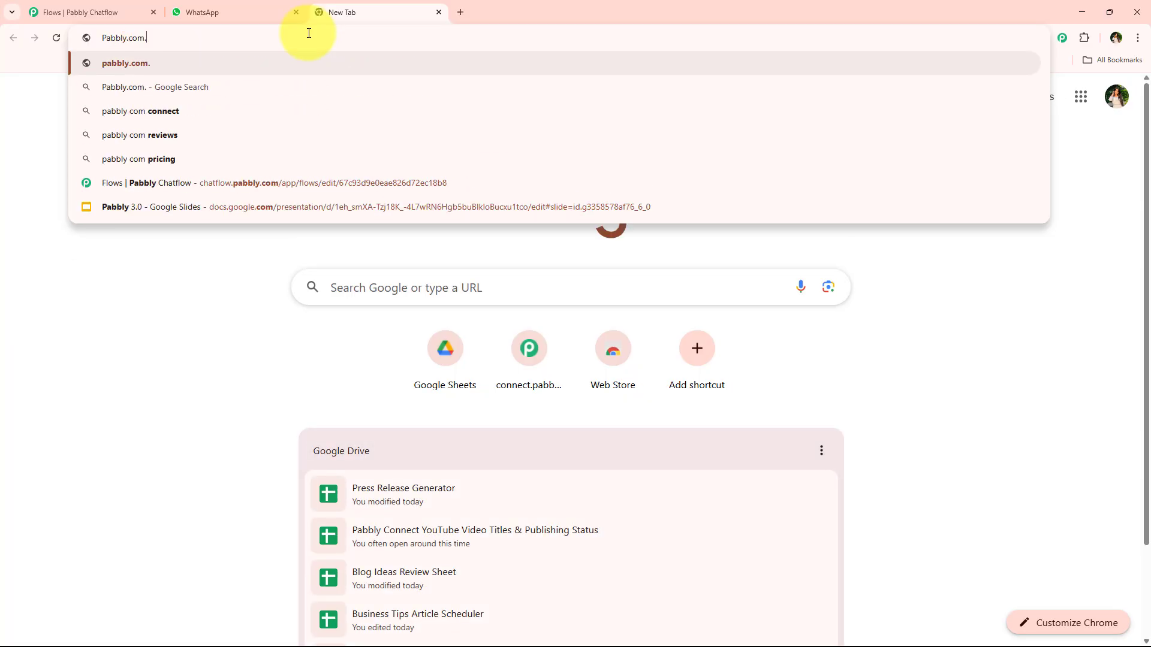
{"action": "key", "text": "BackSpace"}
{"action": "type", "text": "/"}
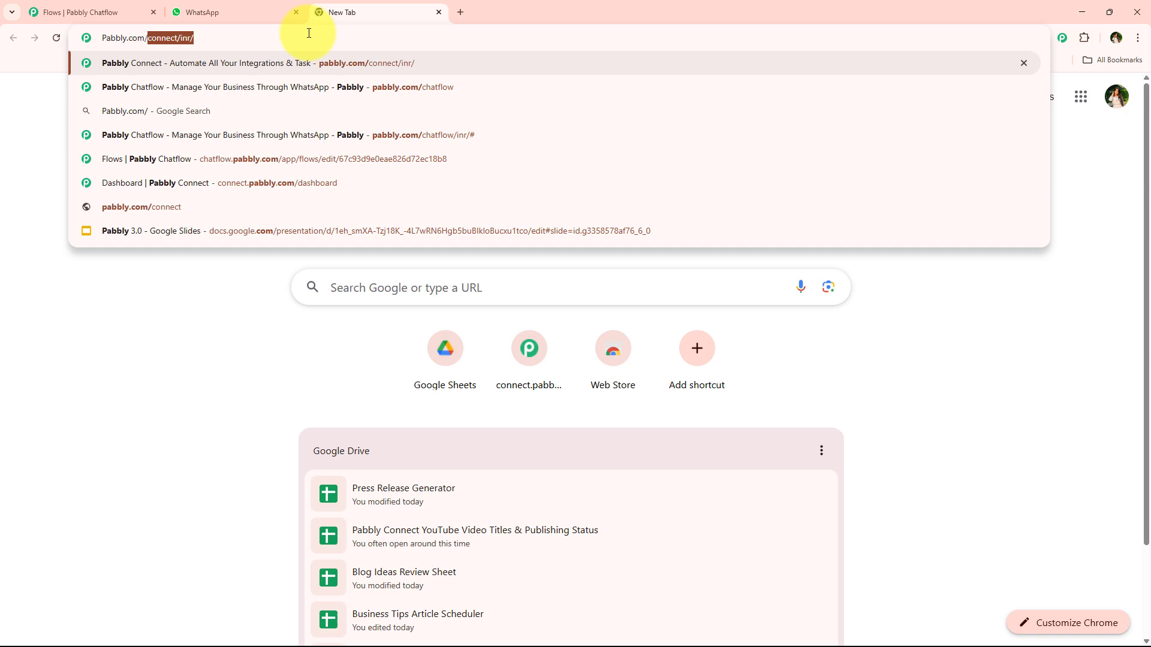
{"action": "type", "text": "chatf"}
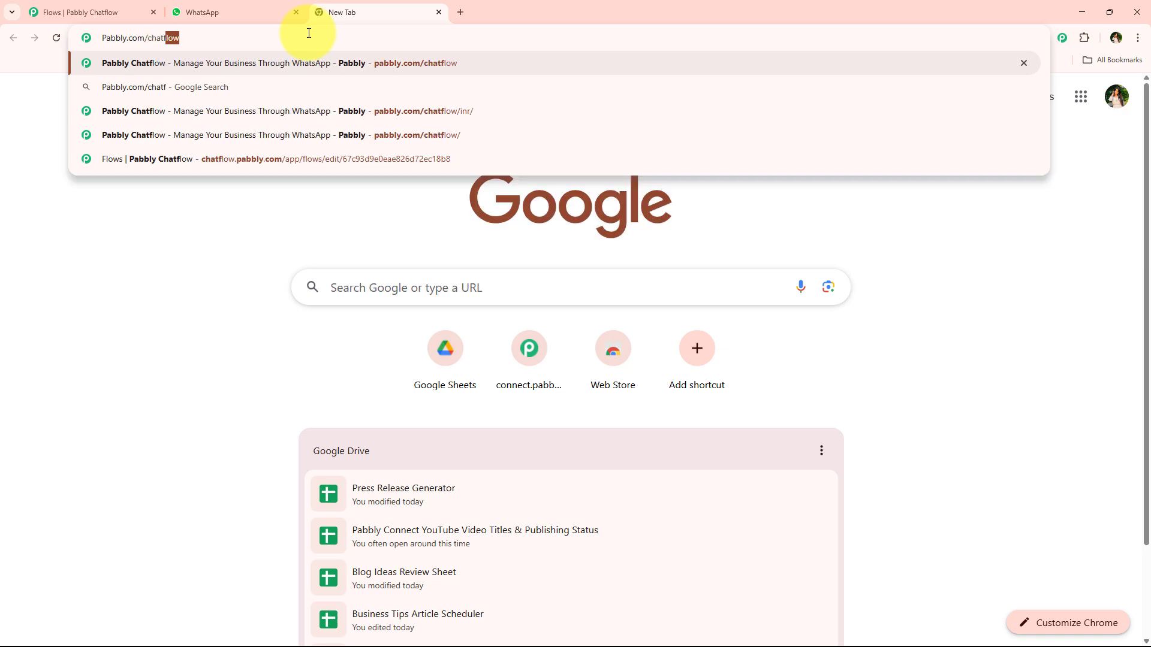
{"action": "key", "text": "Return"}
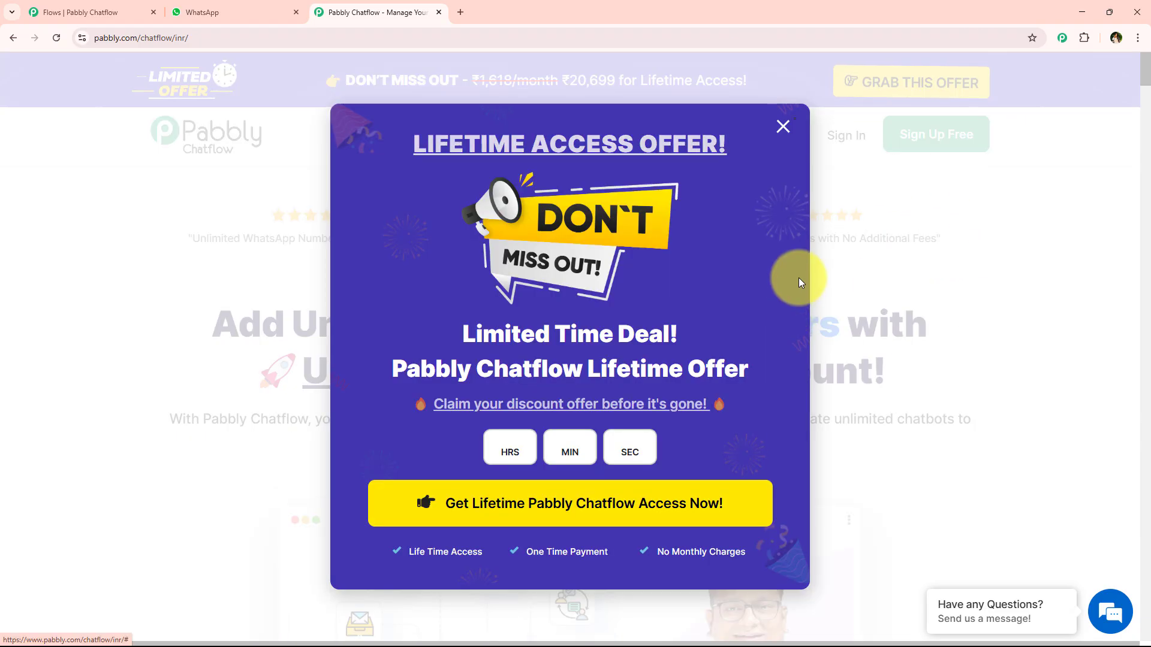
- Dismiss the lifetime access offer and sign in to the Pabbly account
{"action": "left_click", "coordinate": [782, 144]}
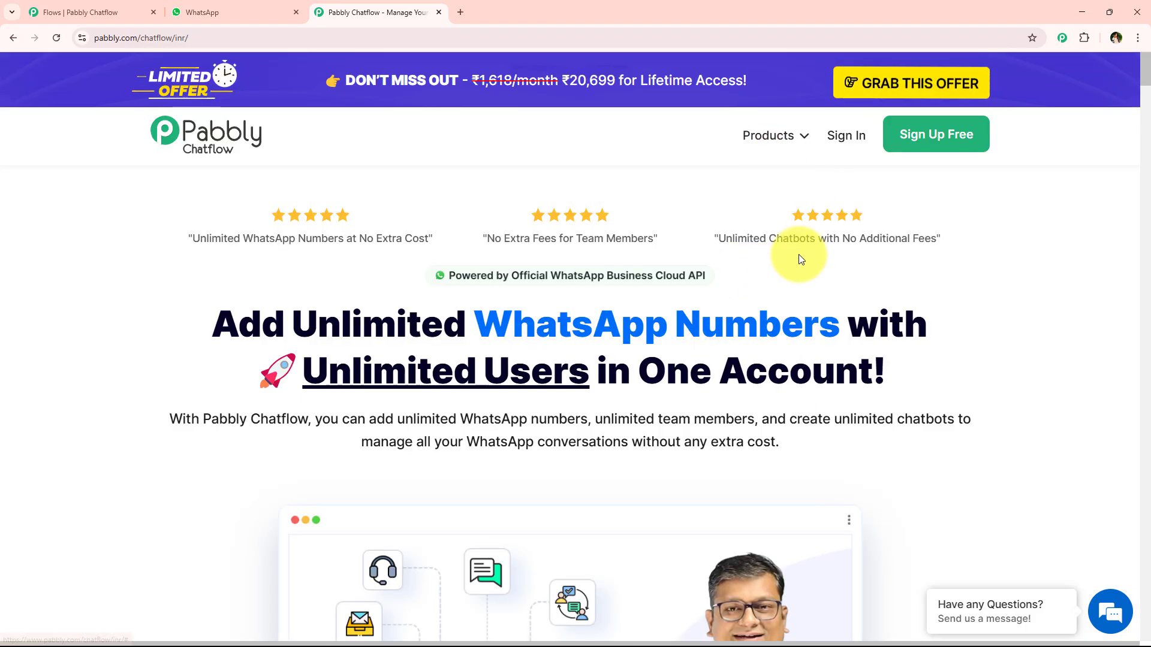
{"action": "left_click", "coordinate": [849, 137]}
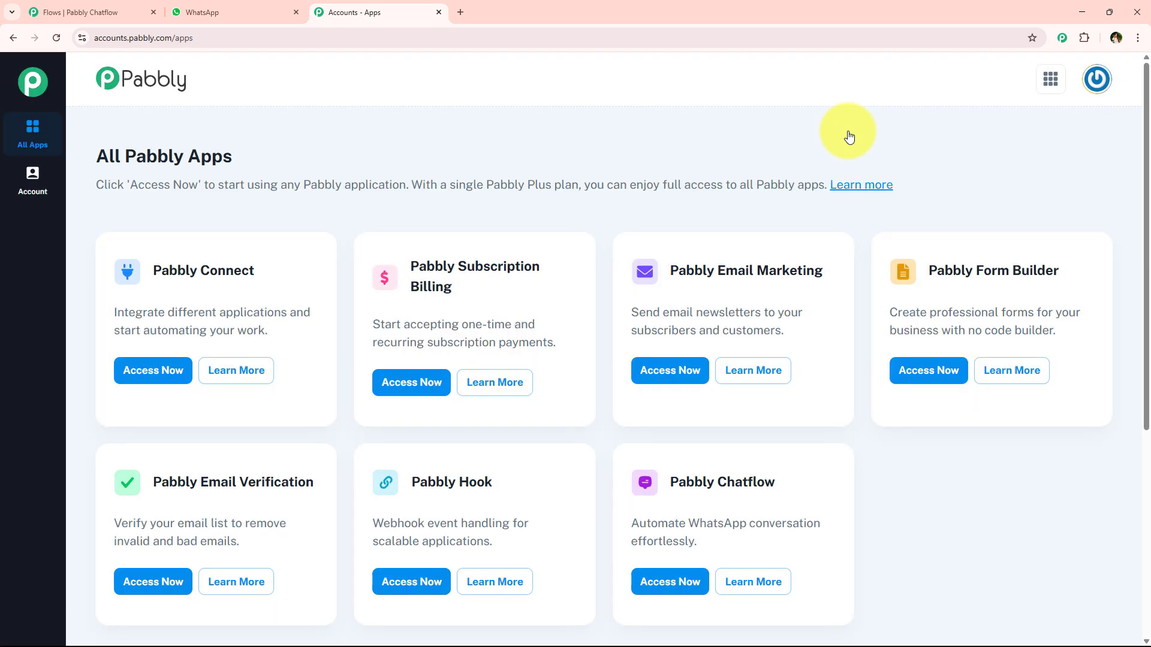
- Look over the available Pabbly apps and access Pabbly Chatflow for automating WhatsApp conversations
{"action": "left_click_drag", "start_coordinate": [96, 151], "coordinate": [246, 154]}
{"action": "scroll", "coordinate": [329, 352], "scroll_direction": "down", "scroll_amount": 1}
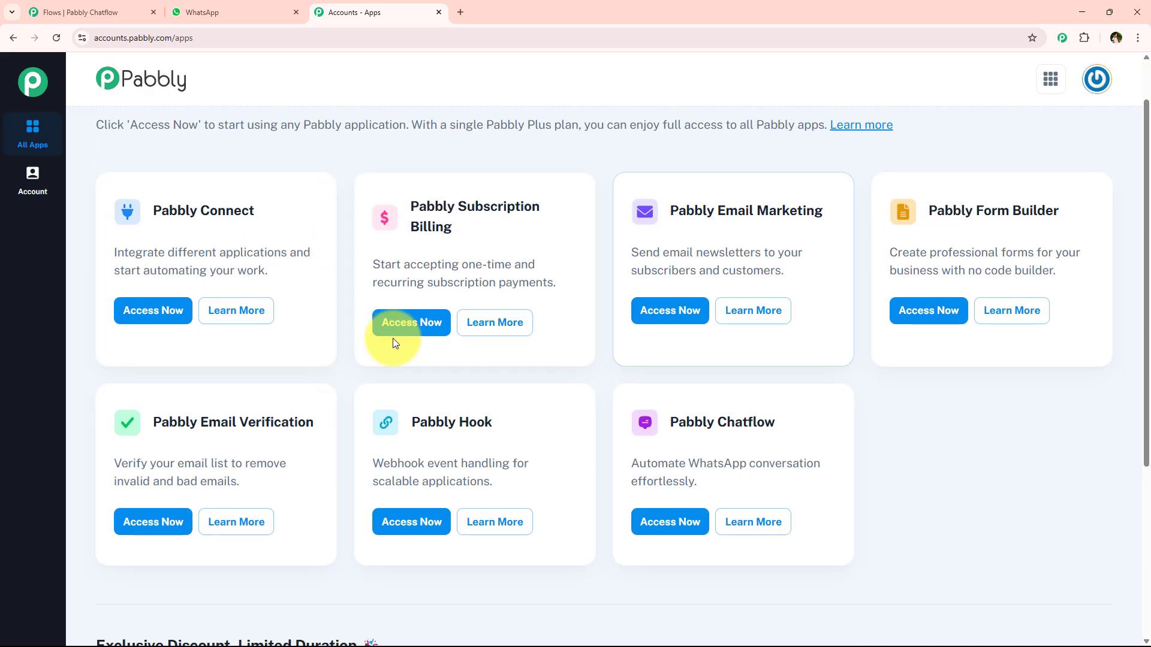
{"action": "scroll", "coordinate": [358, 393], "scroll_direction": "up", "scroll_amount": 1}
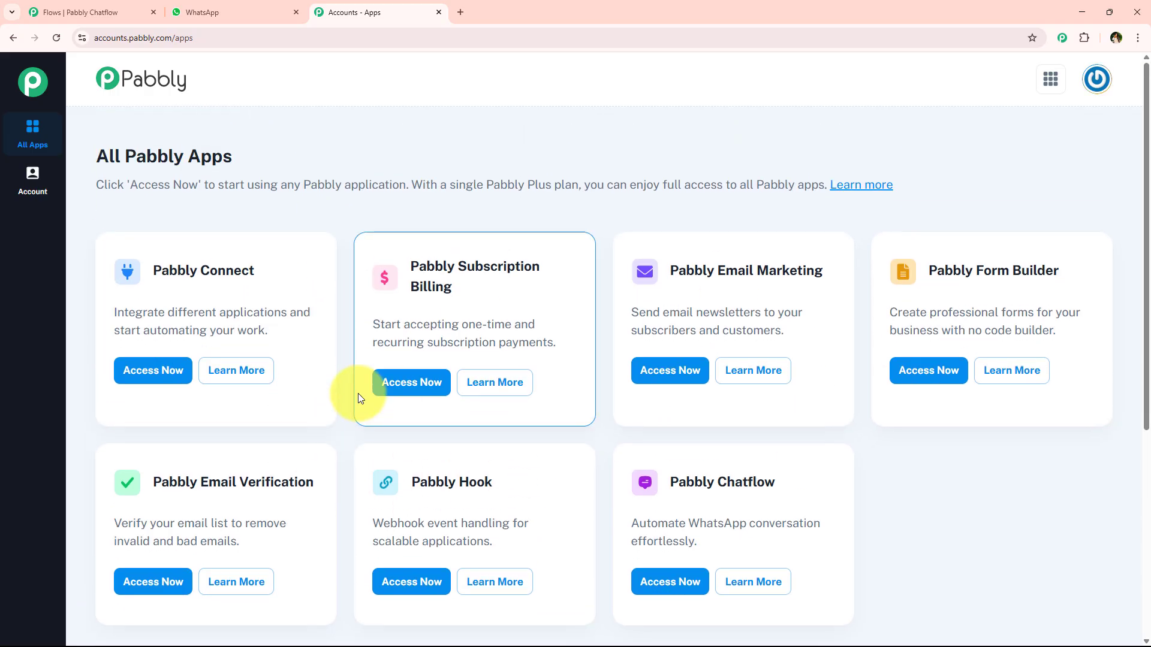
{"action": "scroll", "coordinate": [566, 424], "scroll_direction": "down", "scroll_amount": 4}
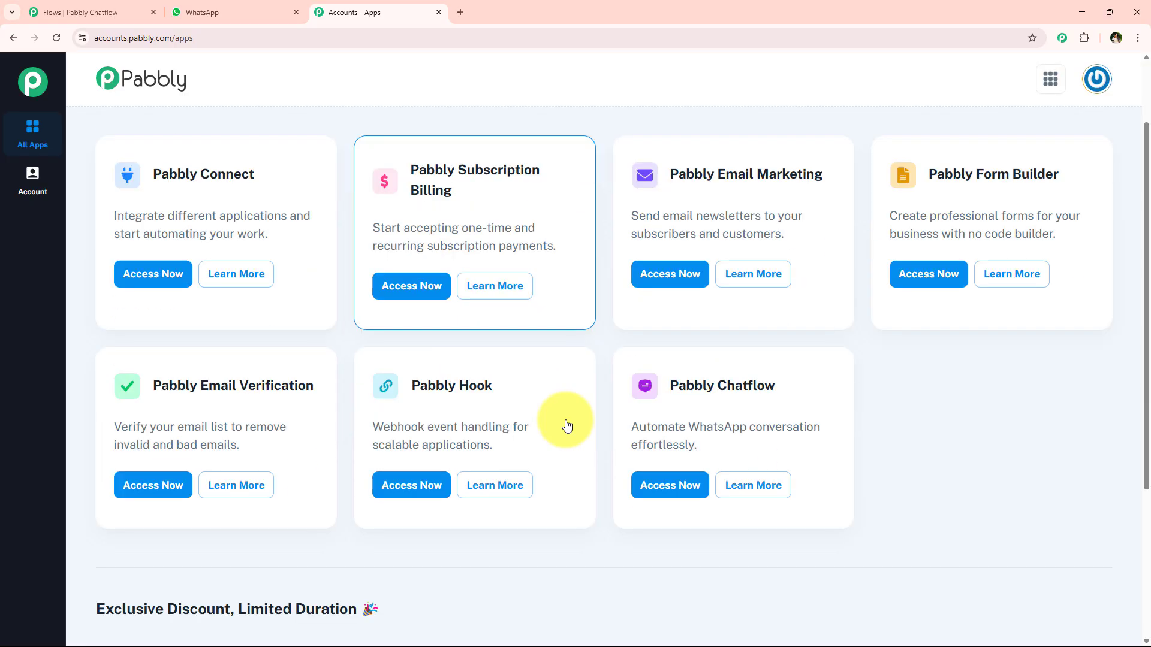
{"action": "left_click_drag", "start_coordinate": [676, 247], "coordinate": [776, 244]}
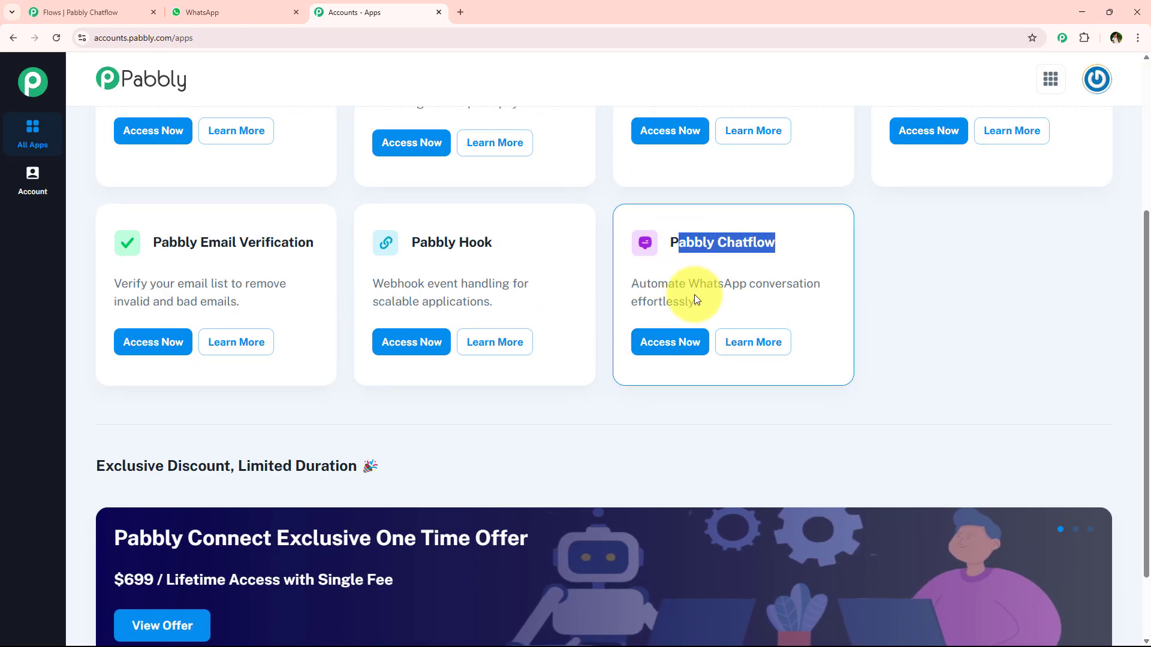
{"action": "left_click_drag", "start_coordinate": [690, 283], "coordinate": [821, 284]}
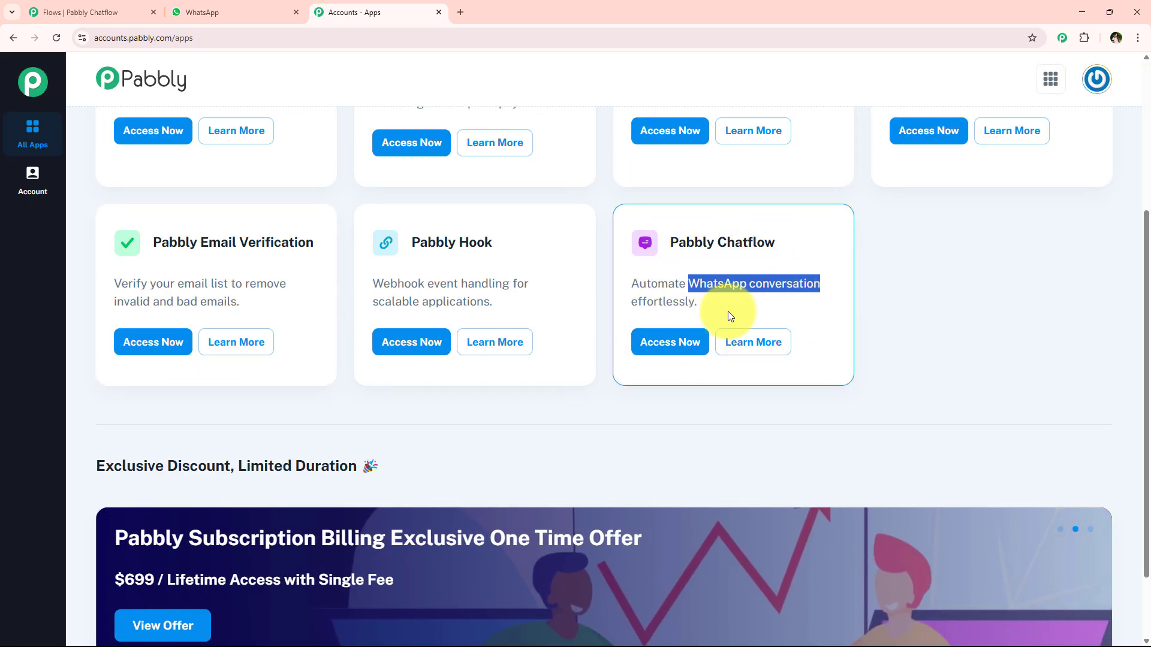
{"action": "double_click", "coordinate": [647, 301]}
{"action": "left_click", "coordinate": [689, 342]}
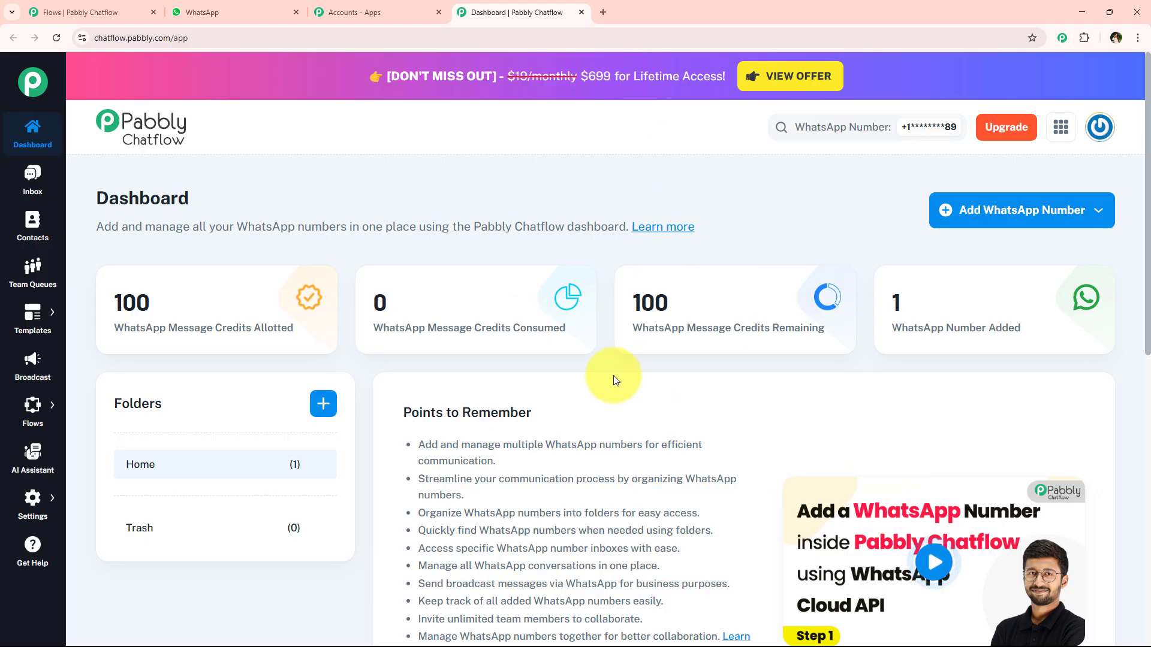
- Examine the manual token connection form for adding a WhatsApp number, including its token and ID fields, and close it without adding a number
{"action": "left_click", "coordinate": [1013, 225]}
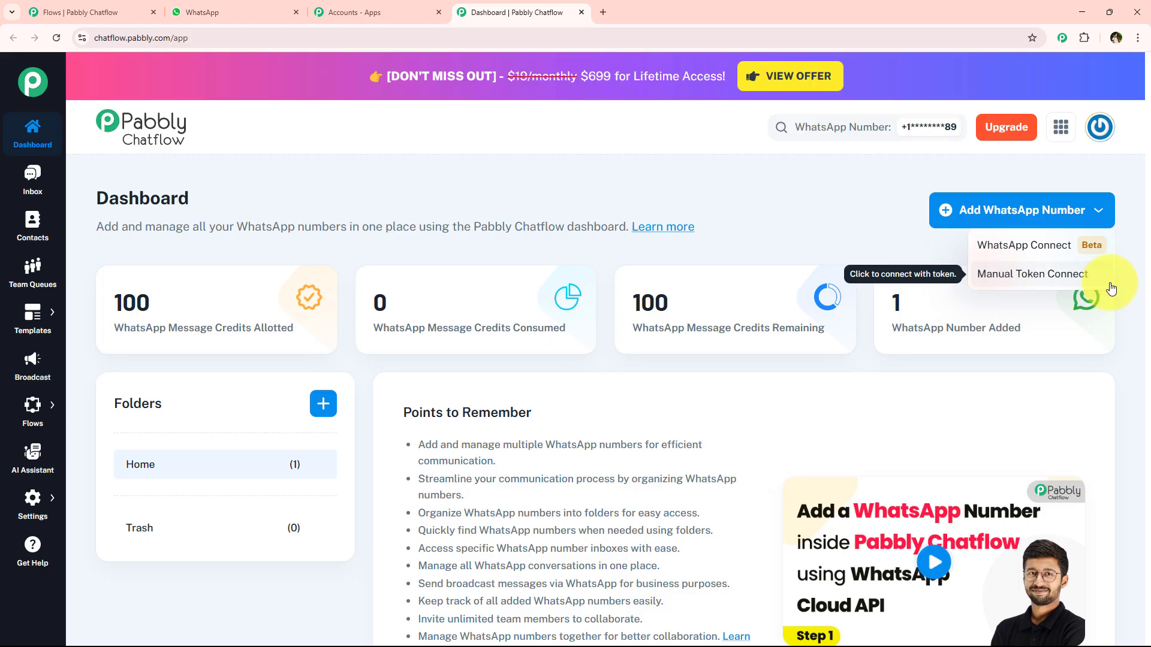
{"action": "left_click", "coordinate": [1079, 284]}
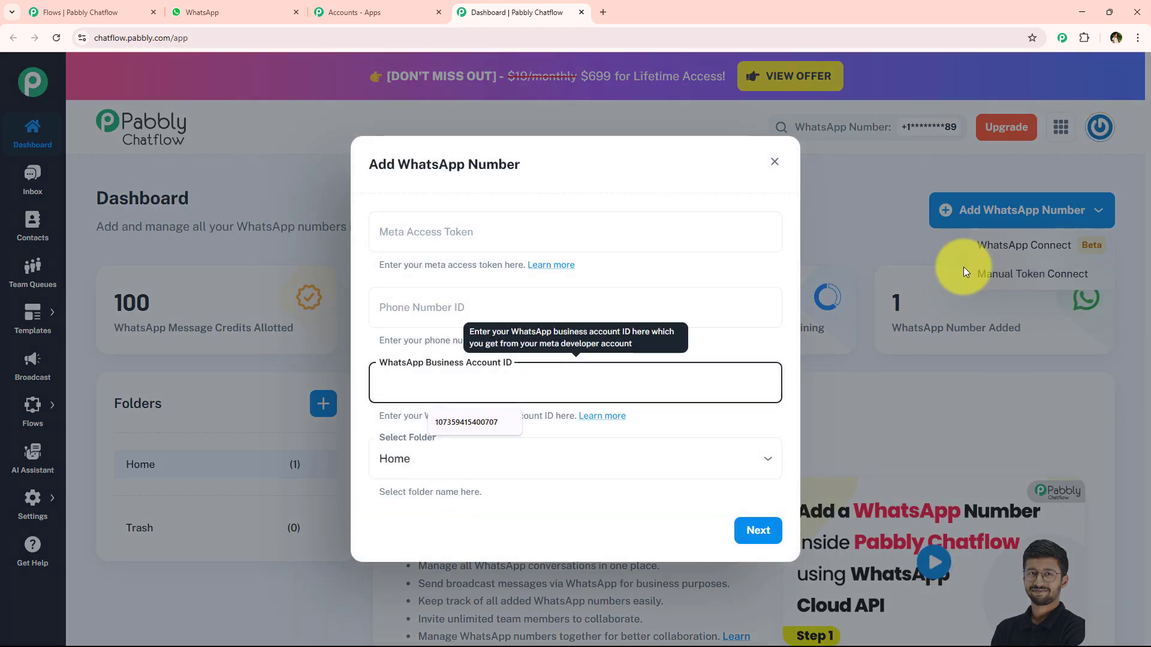
{"action": "left_click", "coordinate": [657, 195]}
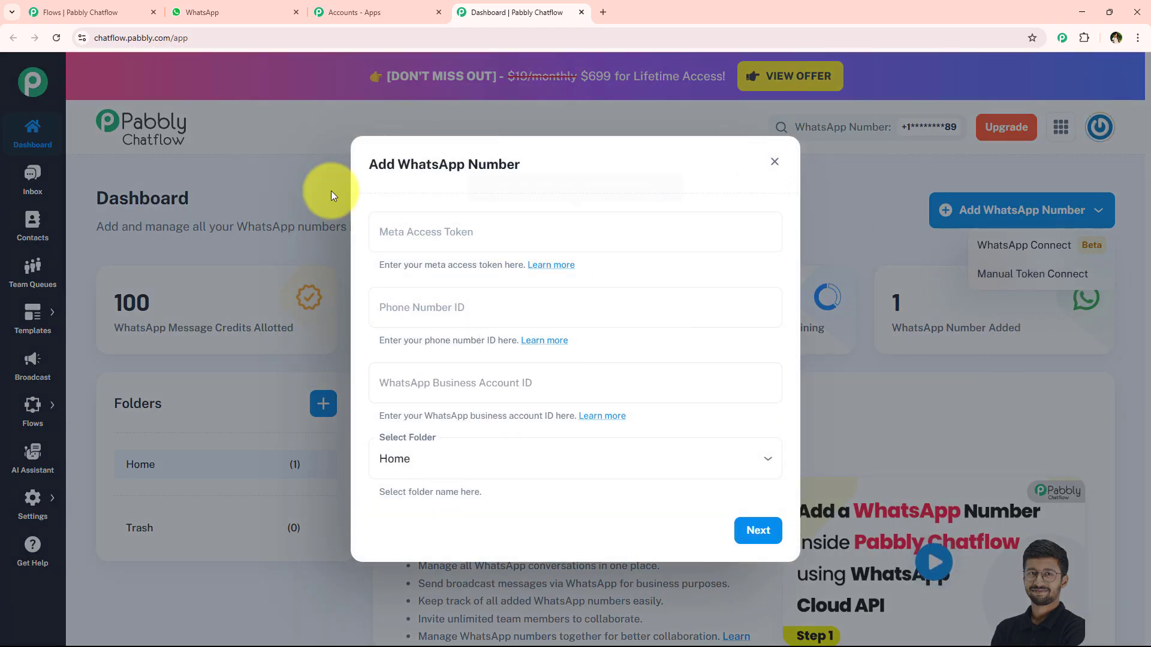
{"action": "left_click", "coordinate": [457, 232]}
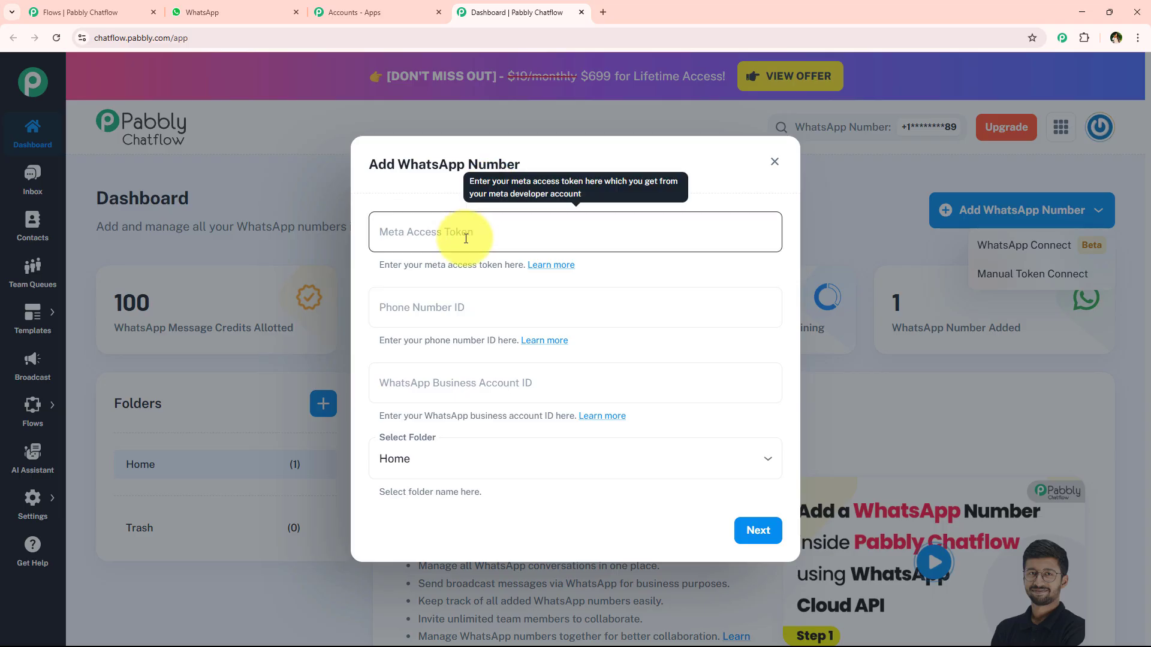
{"action": "left_click", "coordinate": [419, 309]}
{"action": "left_click", "coordinate": [386, 390]}
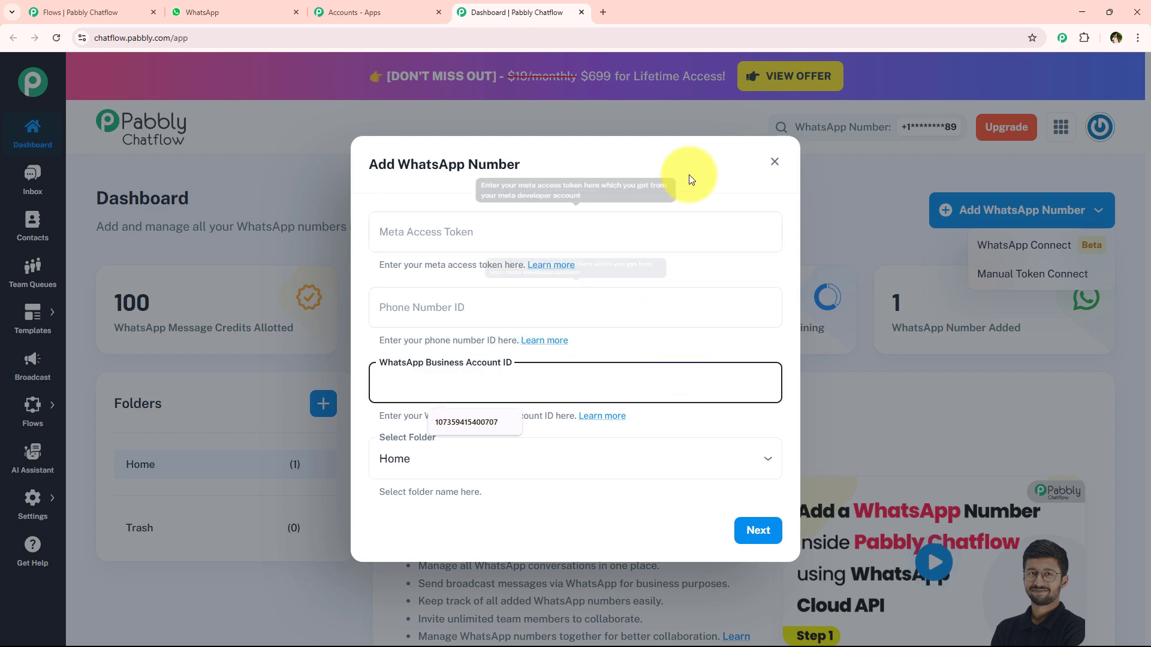
{"action": "left_click", "coordinate": [772, 166]}
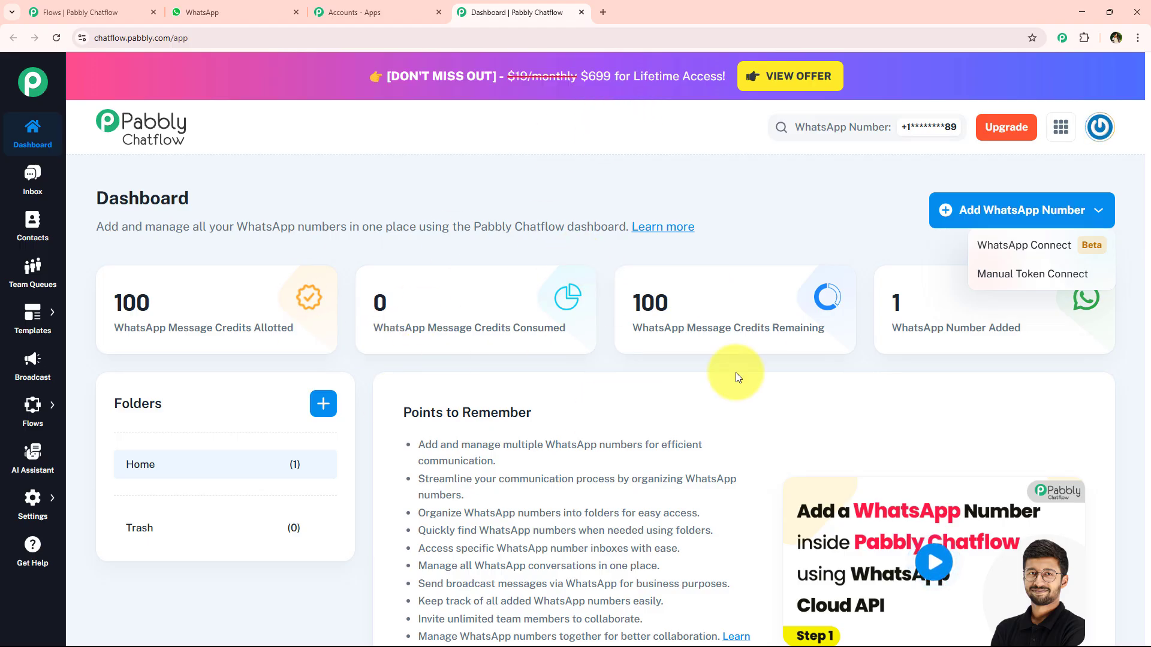
{"action": "left_click", "coordinate": [822, 243]}
- Preview the tutorial video on adding a WhatsApp number with the WhatsApp Cloud API and close it
{"action": "scroll", "coordinate": [514, 309], "scroll_direction": "down", "scroll_amount": 2}
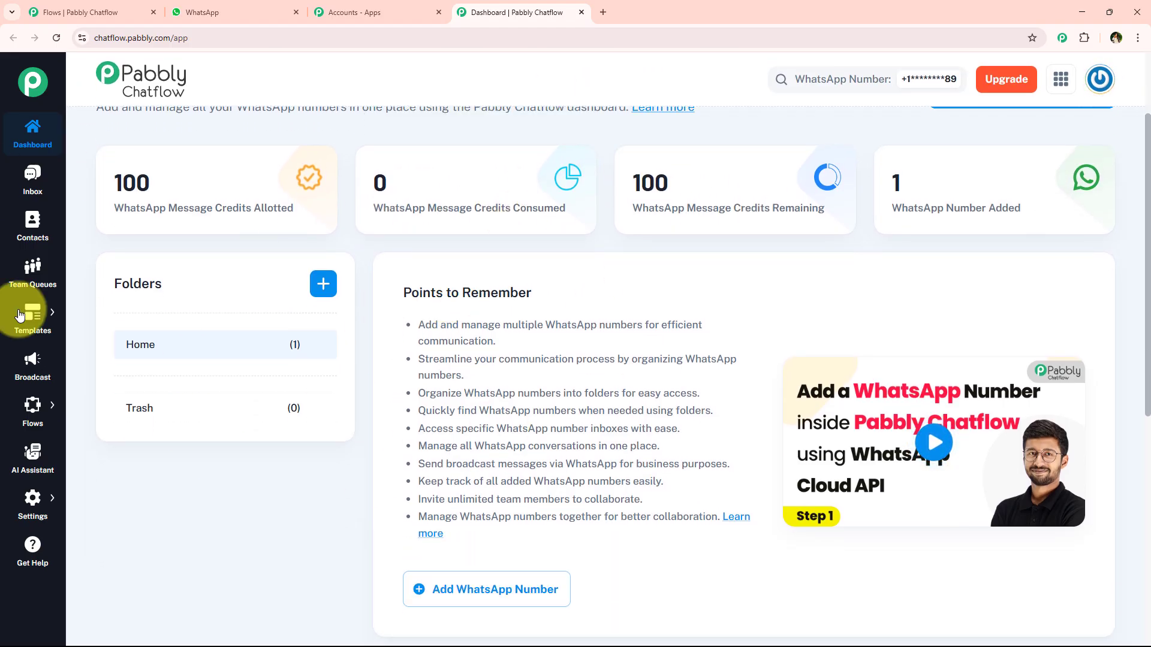
{"action": "left_click", "coordinate": [951, 358]}
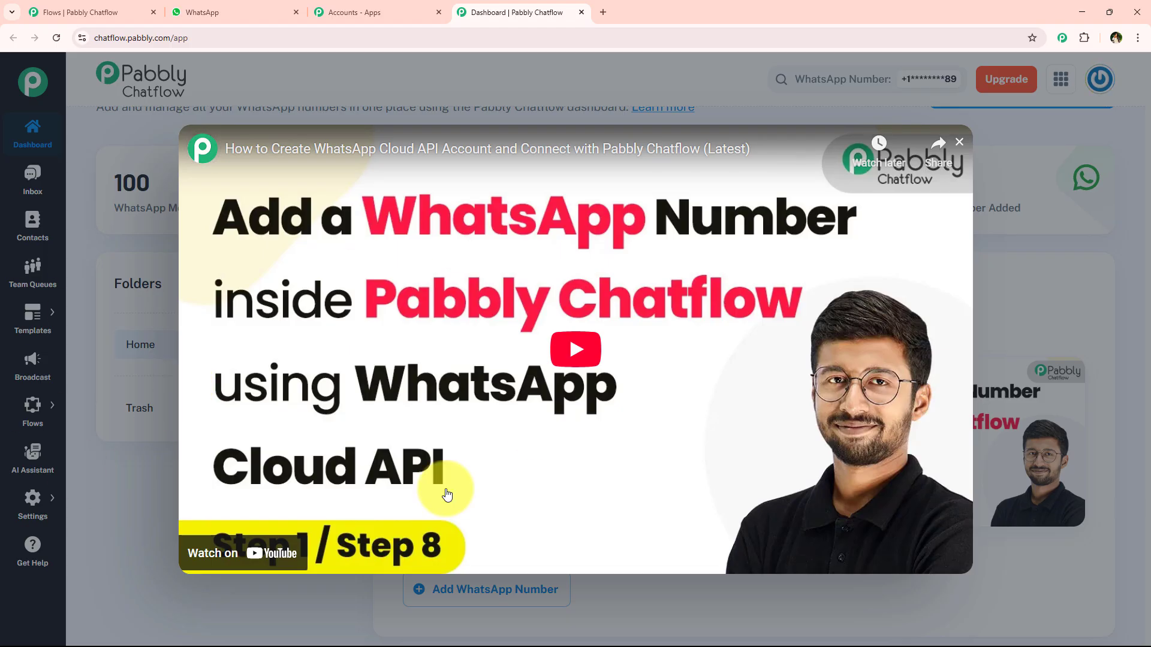
{"action": "left_click", "coordinate": [169, 332]}
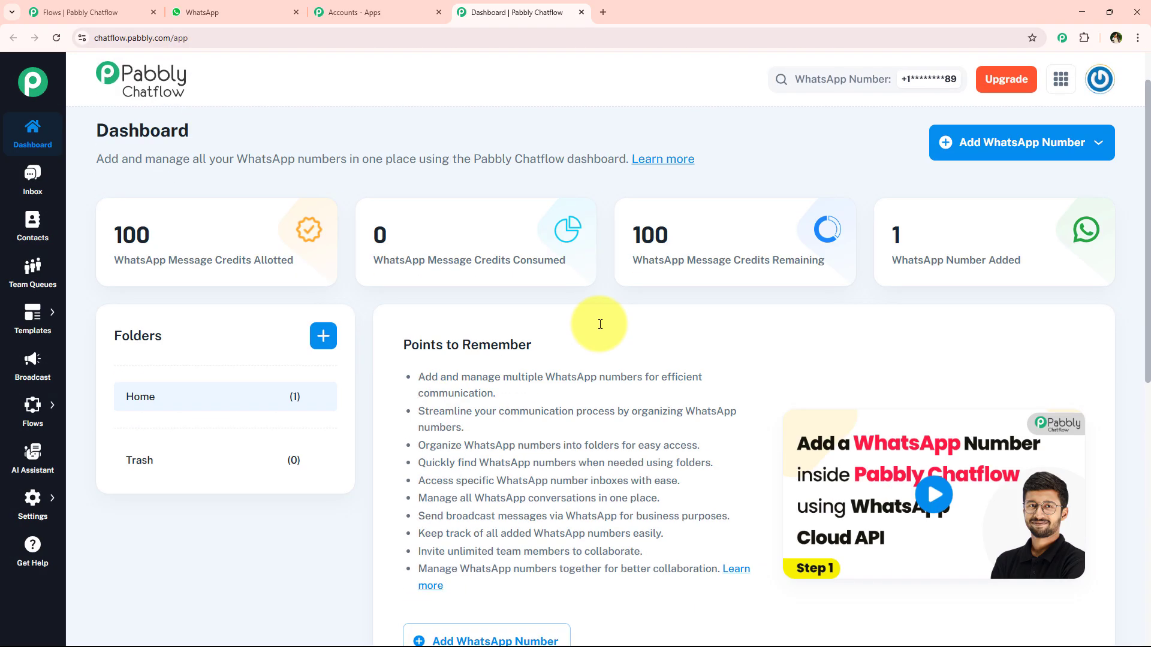
- Review the dashboard's message credit figures, folders and list of added WhatsApp numbers
{"action": "scroll", "coordinate": [544, 332], "scroll_direction": "down", "scroll_amount": 1}
{"action": "scroll", "coordinate": [391, 380], "scroll_direction": "up", "scroll_amount": 1}
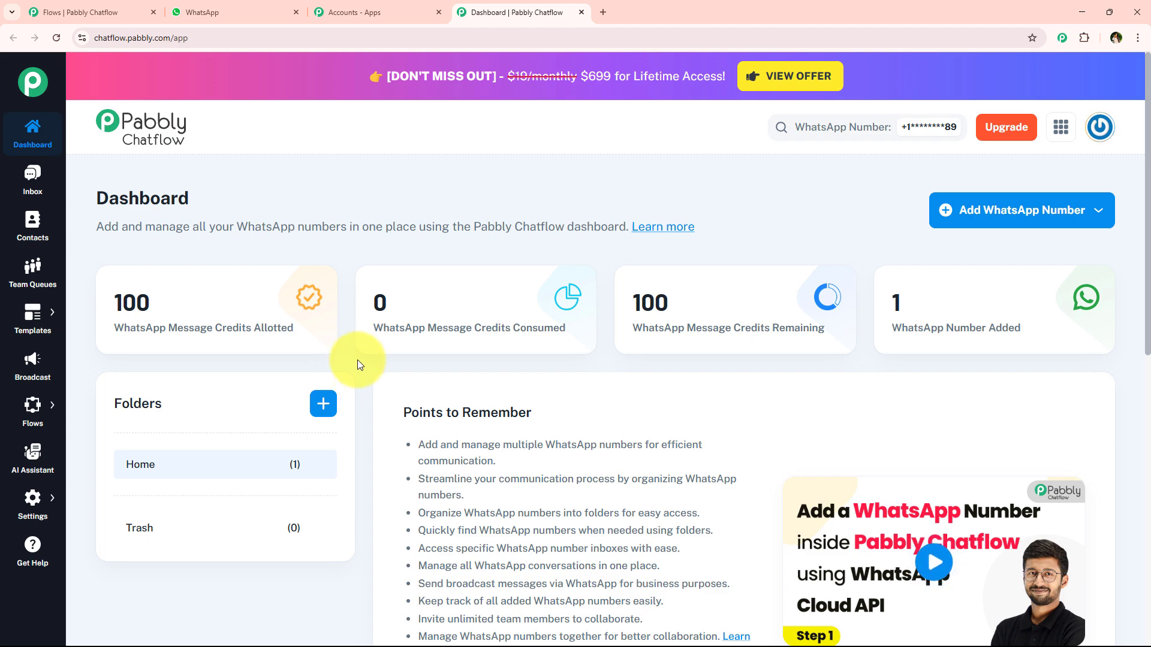
{"action": "scroll", "coordinate": [362, 423], "scroll_direction": "down", "scroll_amount": 1}
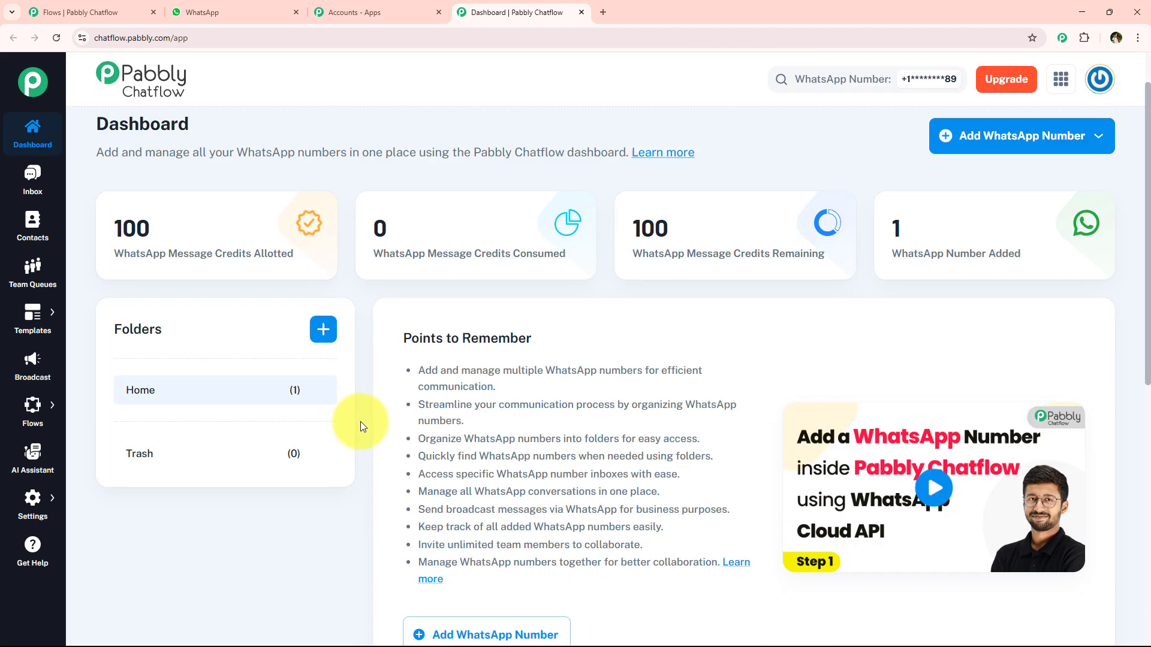
{"action": "scroll", "coordinate": [366, 419], "scroll_direction": "up", "scroll_amount": 1}
{"action": "scroll", "coordinate": [367, 416], "scroll_direction": "down", "scroll_amount": 4}
{"action": "scroll", "coordinate": [365, 419], "scroll_direction": "down", "scroll_amount": 3}
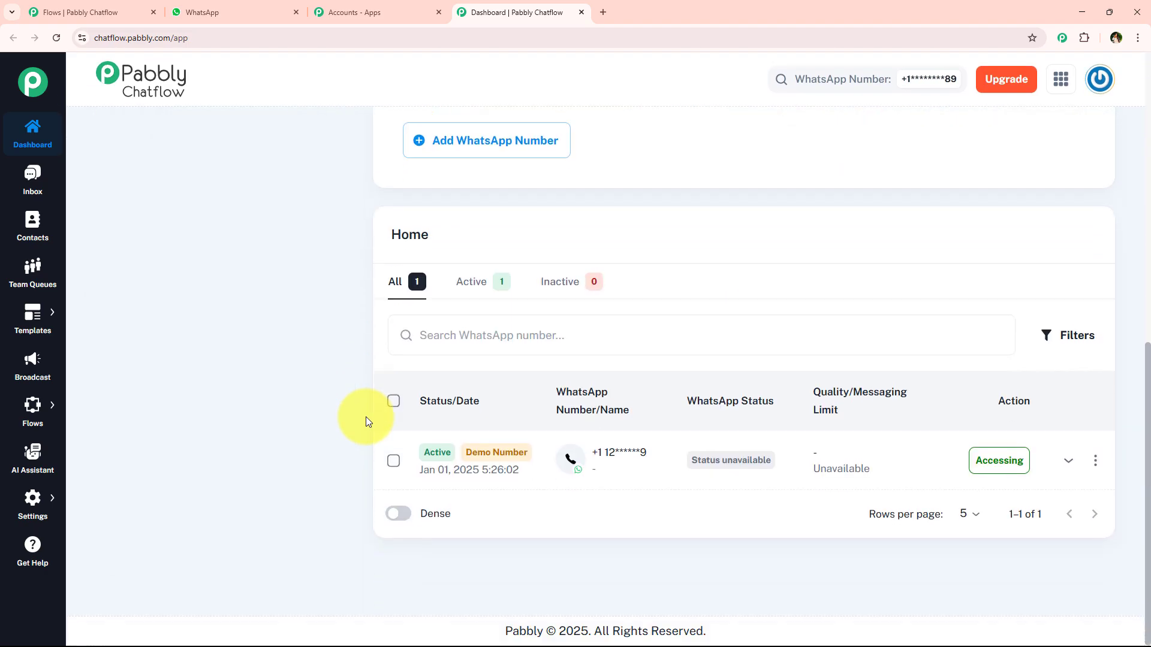
{"action": "scroll", "coordinate": [278, 357], "scroll_direction": "up", "scroll_amount": 5}
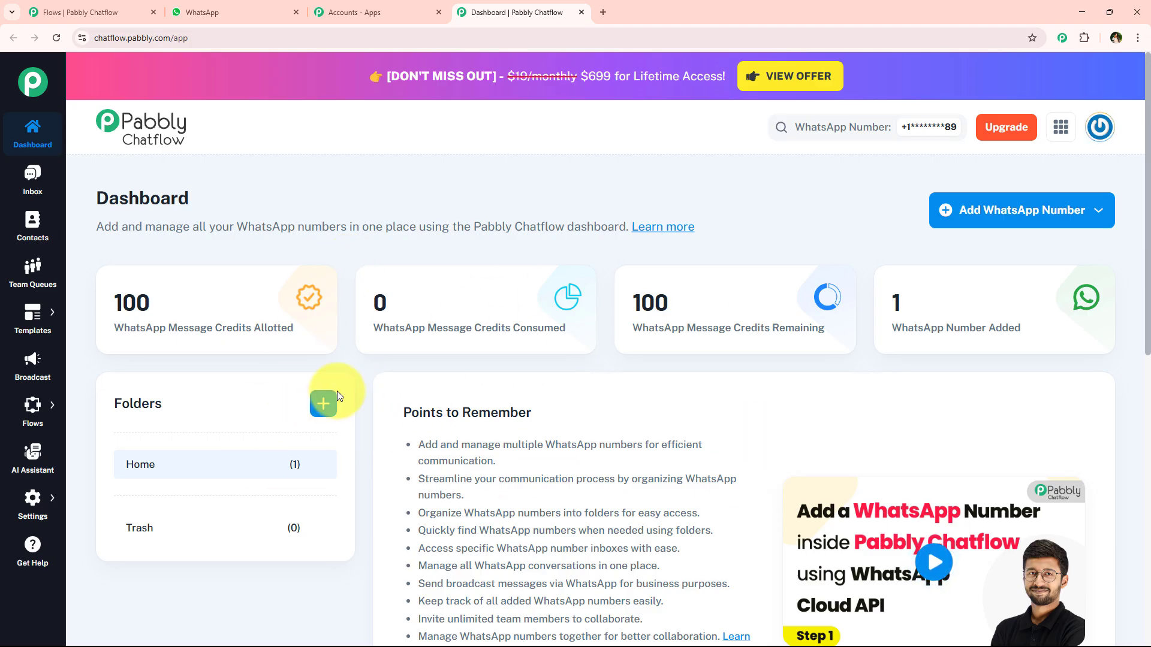
- View the folder creation form on the dashboard and close it without creating a folder
{"action": "left_click", "coordinate": [324, 408]}
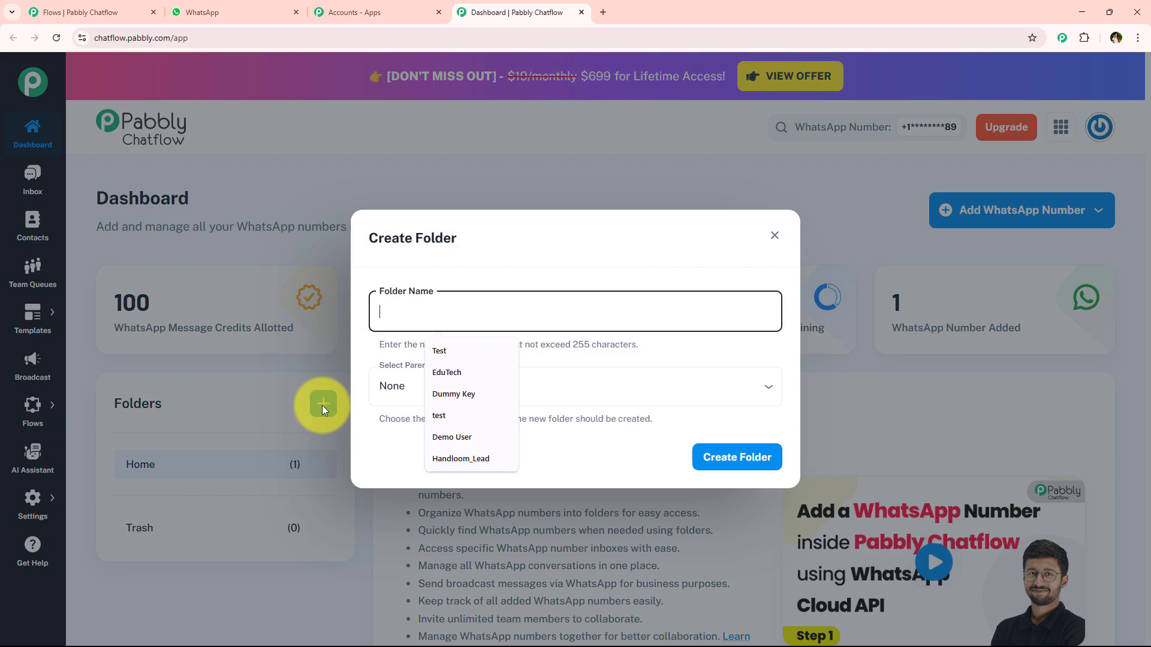
{"action": "left_click", "coordinate": [479, 236]}
{"action": "left_click", "coordinate": [779, 235]}
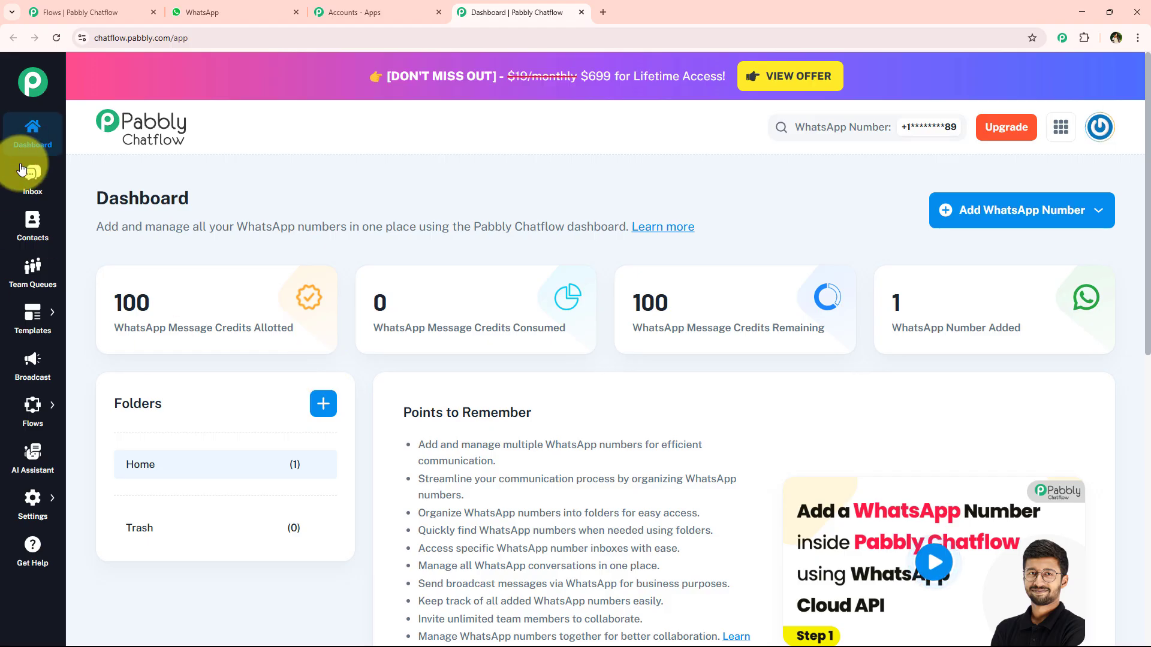
- Open the Flow Builder page that lists the chatbot flows
{"action": "mouse_move", "coordinate": [5, 516]}
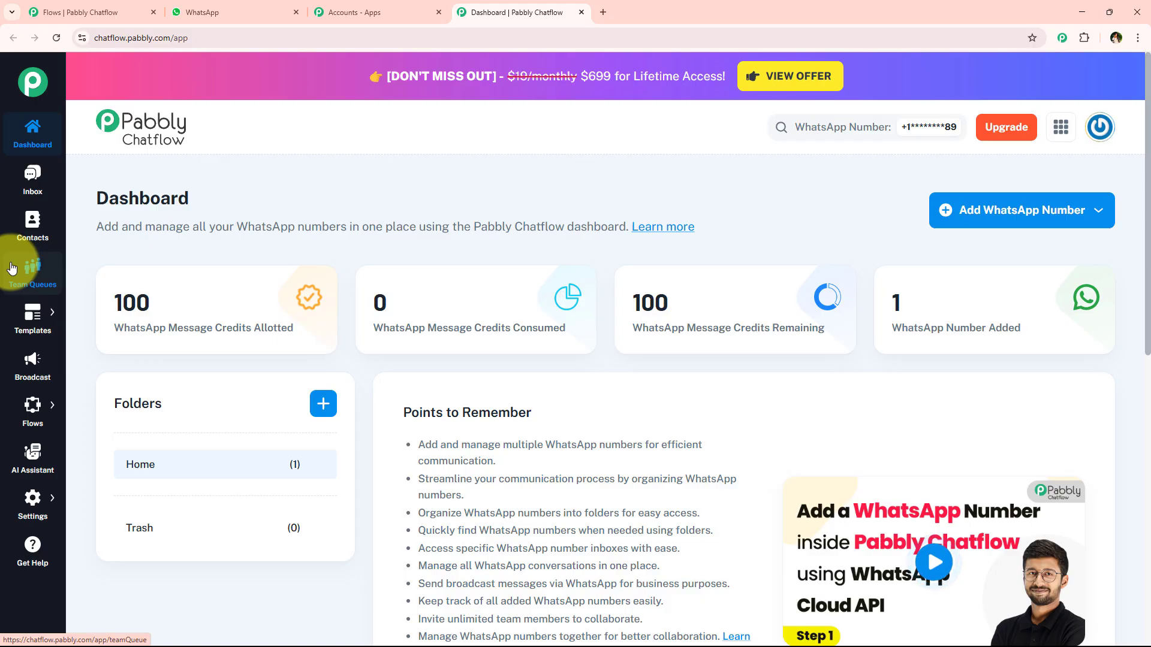
{"action": "mouse_move", "coordinate": [27, 311]}
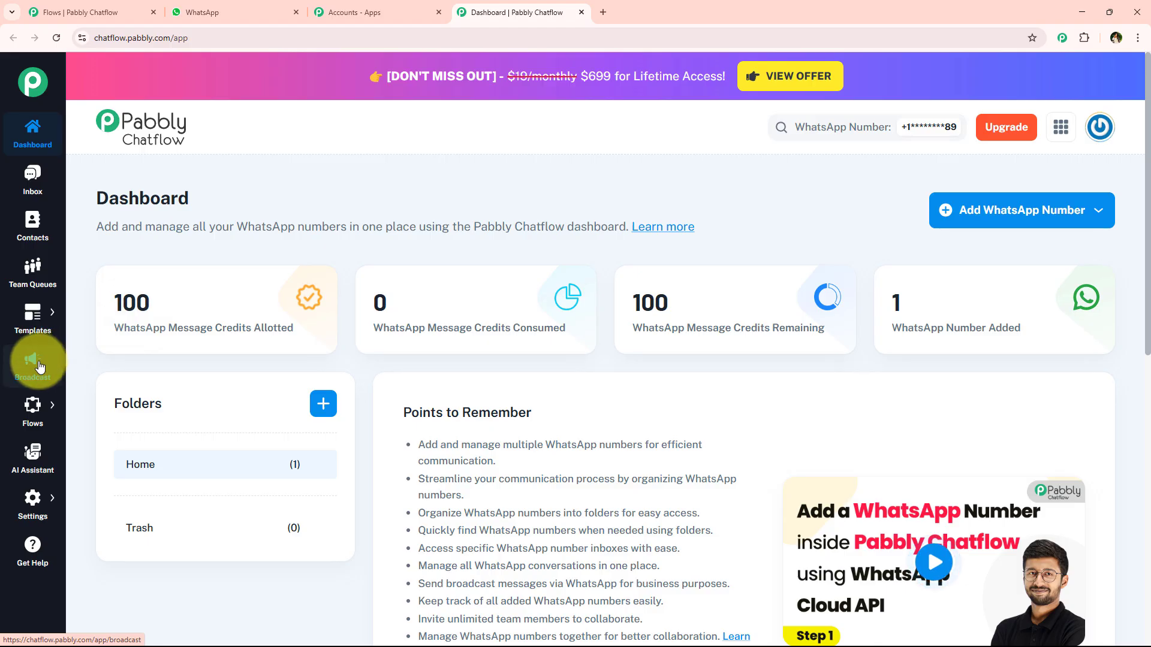
{"action": "mouse_move", "coordinate": [31, 409]}
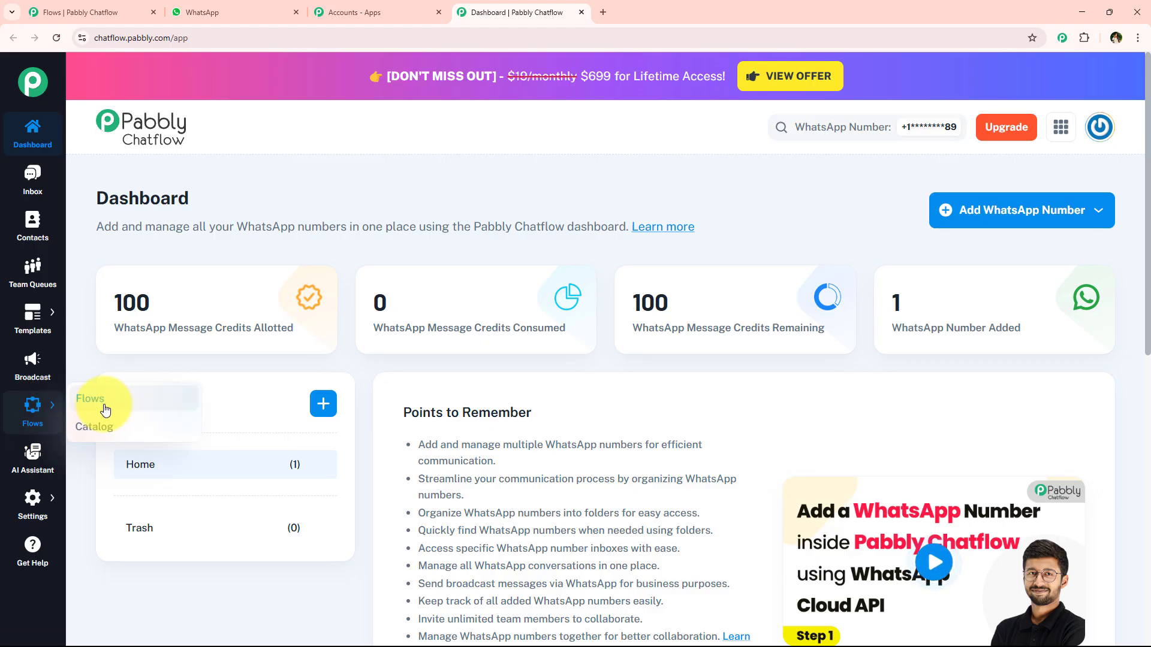
{"action": "left_click", "coordinate": [96, 399]}
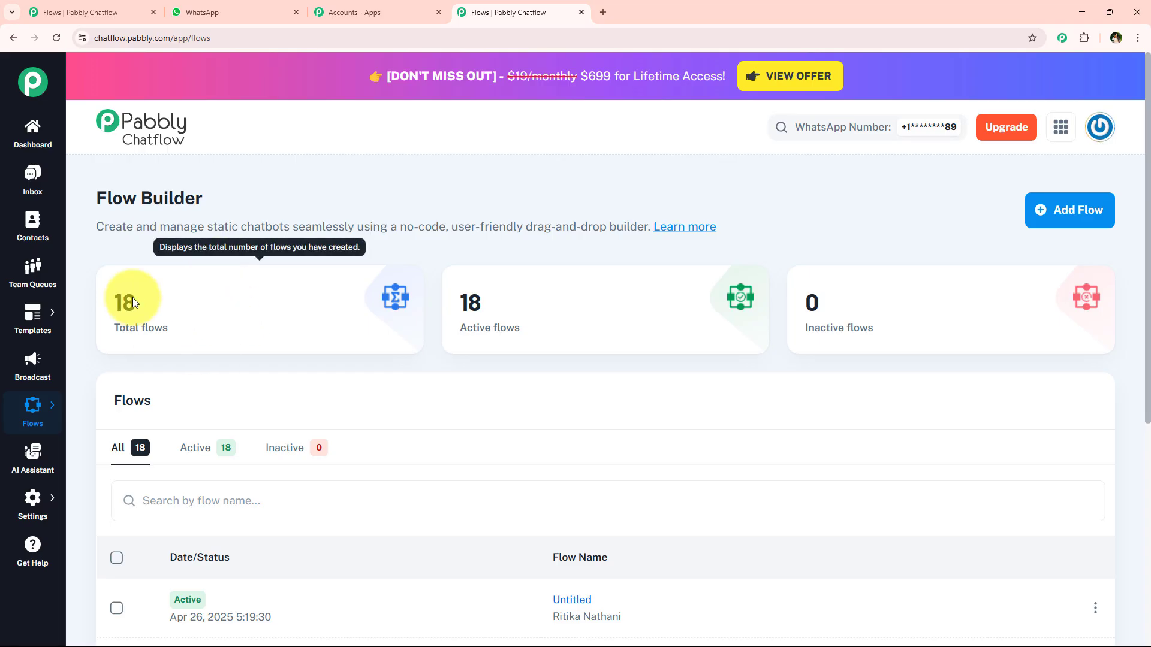
- Examine the Flow Builder overview with its total, active and inactive flows and the flow list
{"action": "left_click_drag", "start_coordinate": [97, 198], "coordinate": [251, 203]}
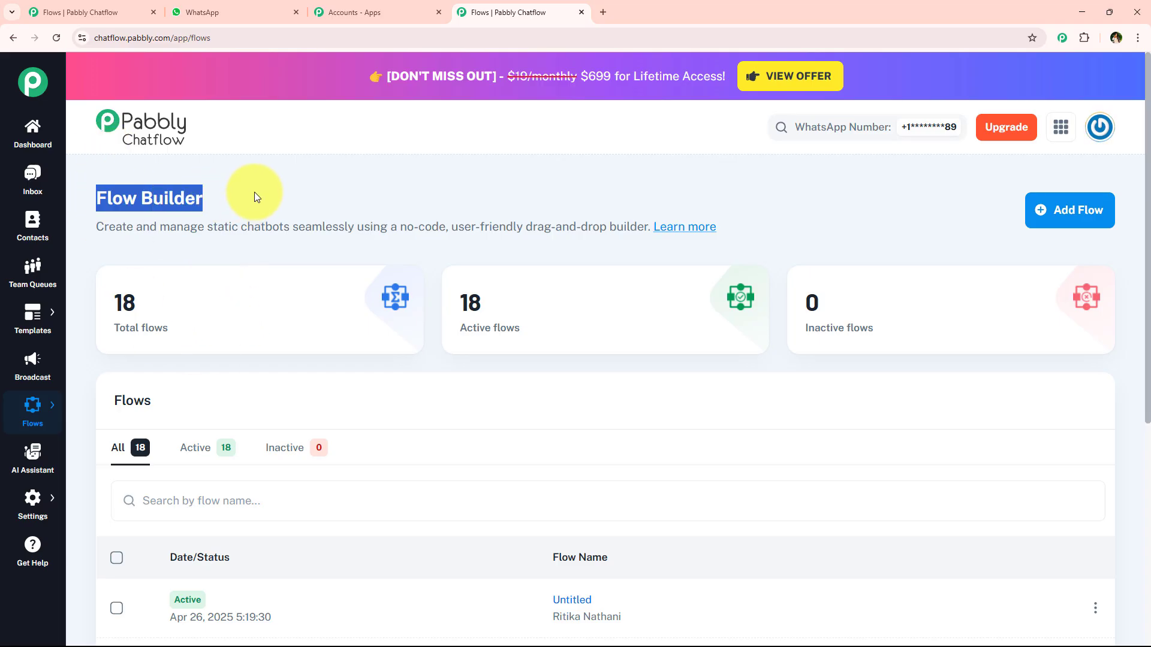
{"action": "left_click", "coordinate": [254, 191]}
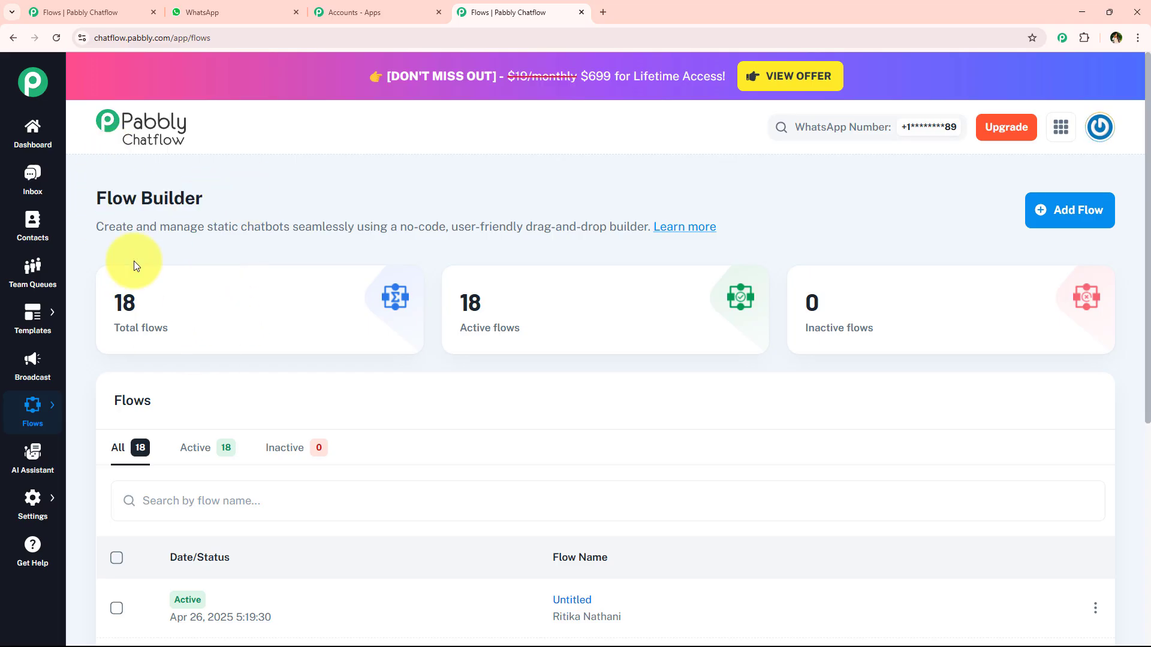
{"action": "double_click", "coordinate": [470, 303]}
{"action": "double_click", "coordinate": [813, 302]}
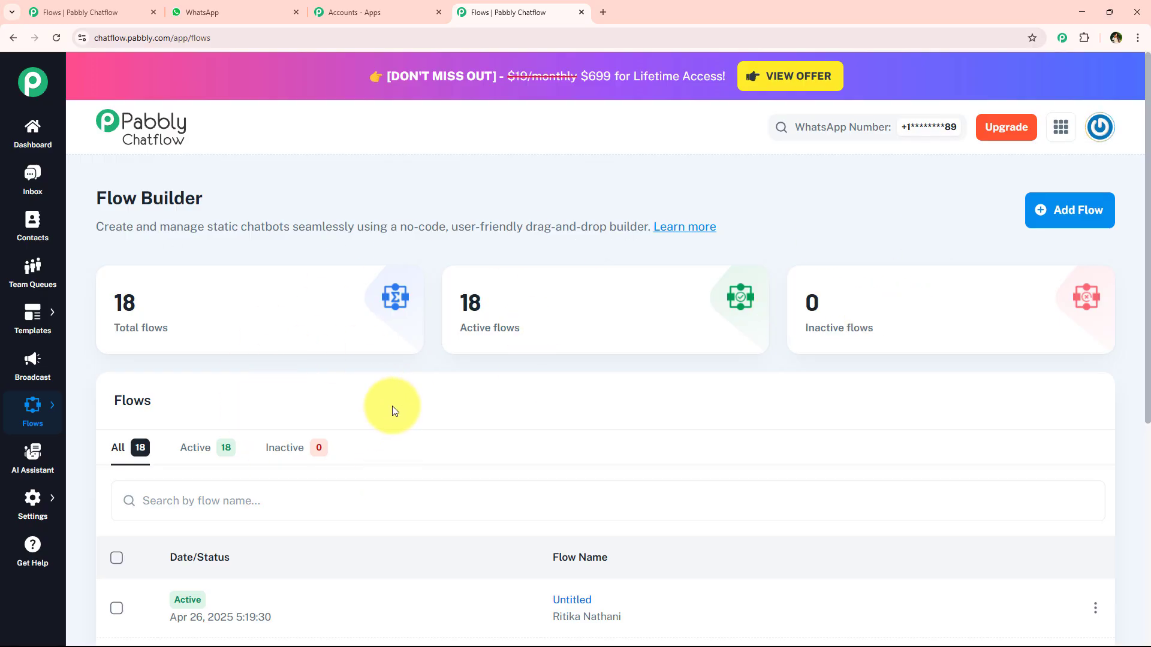
{"action": "mouse_move", "coordinate": [276, 545]}
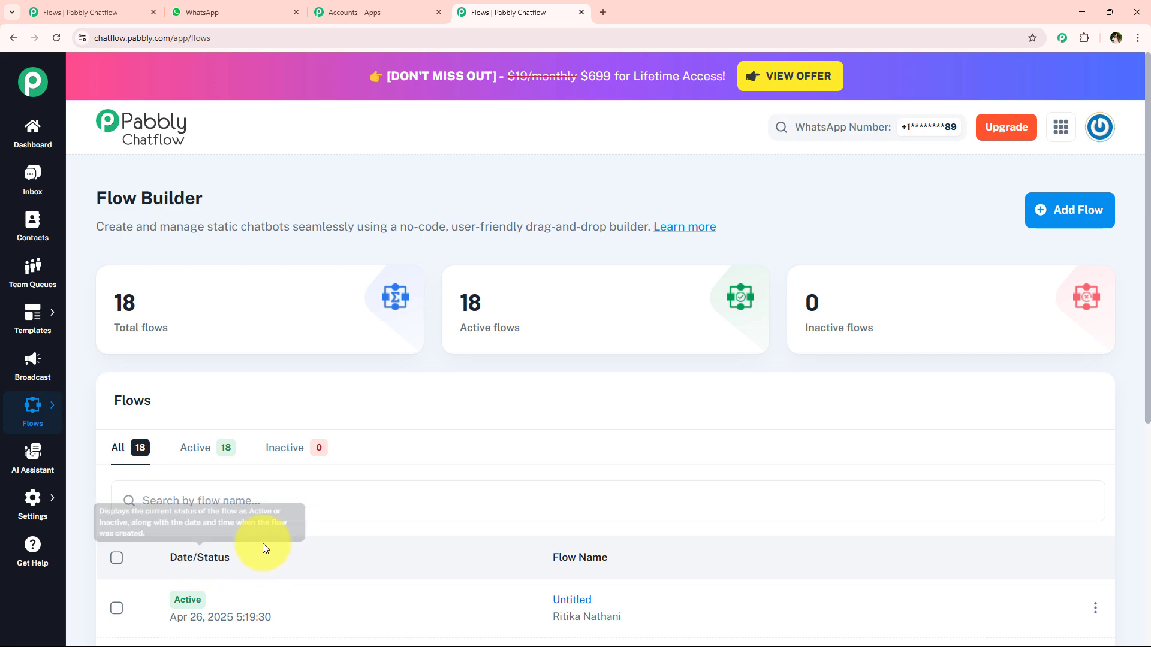
{"action": "mouse_move", "coordinate": [423, 274]}
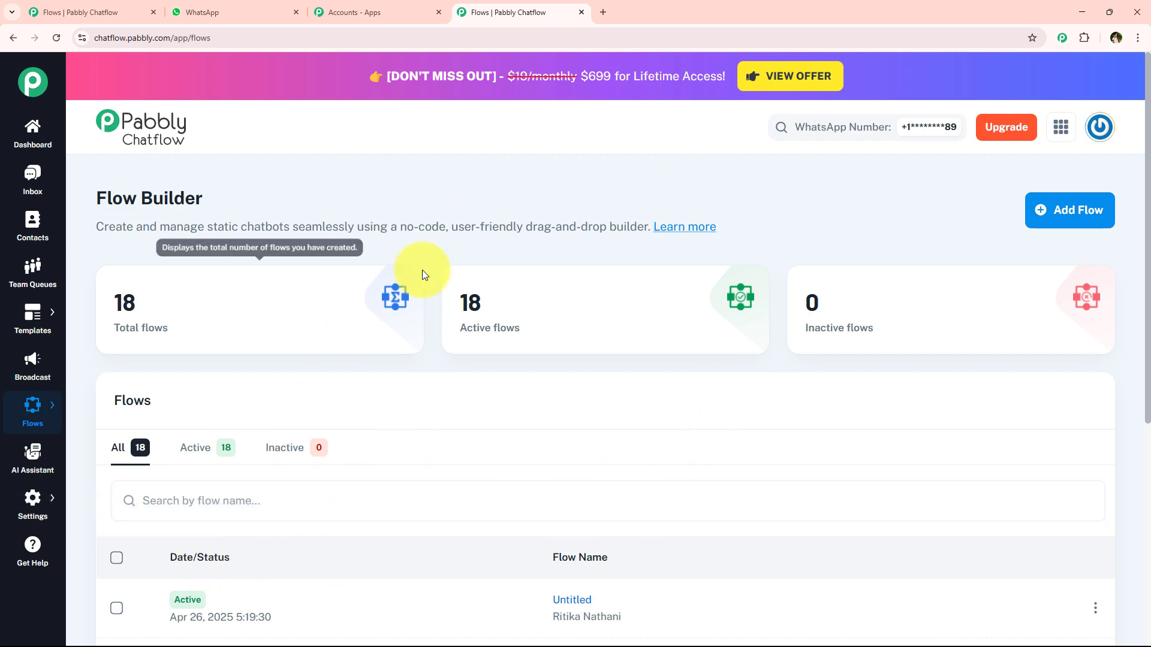
- Add a new flow and name it "WhatsApp Chatbot for Home Repair Business"
{"action": "left_click", "coordinate": [1090, 223]}
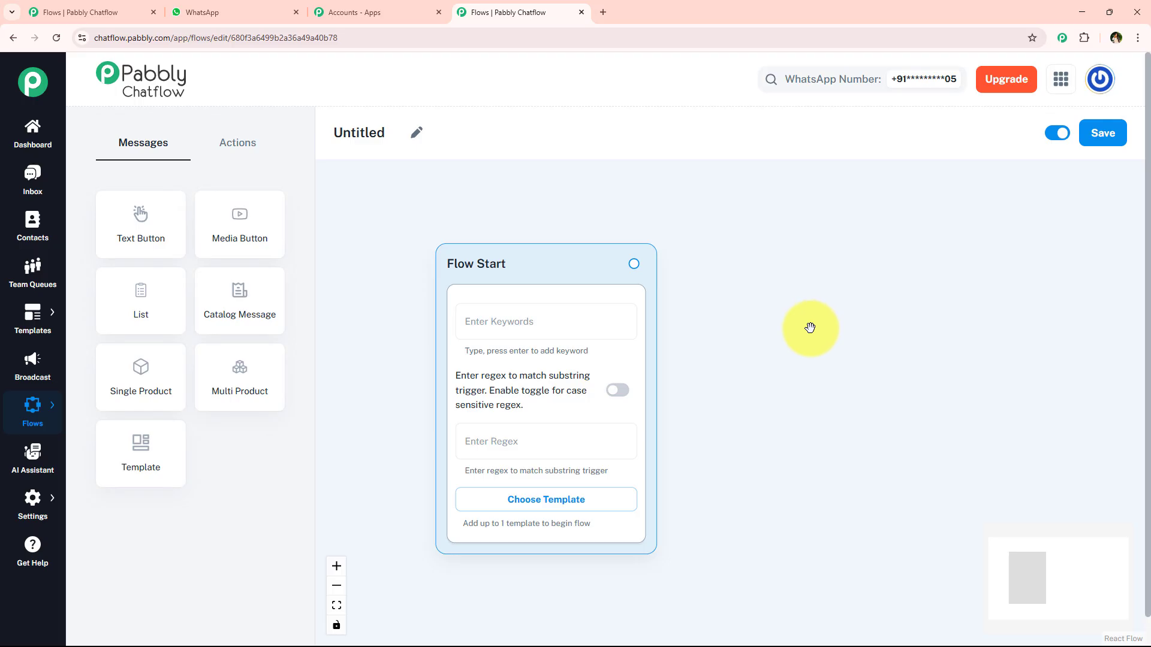
{"action": "scroll", "coordinate": [810, 328], "scroll_direction": "up", "scroll_amount": 1}
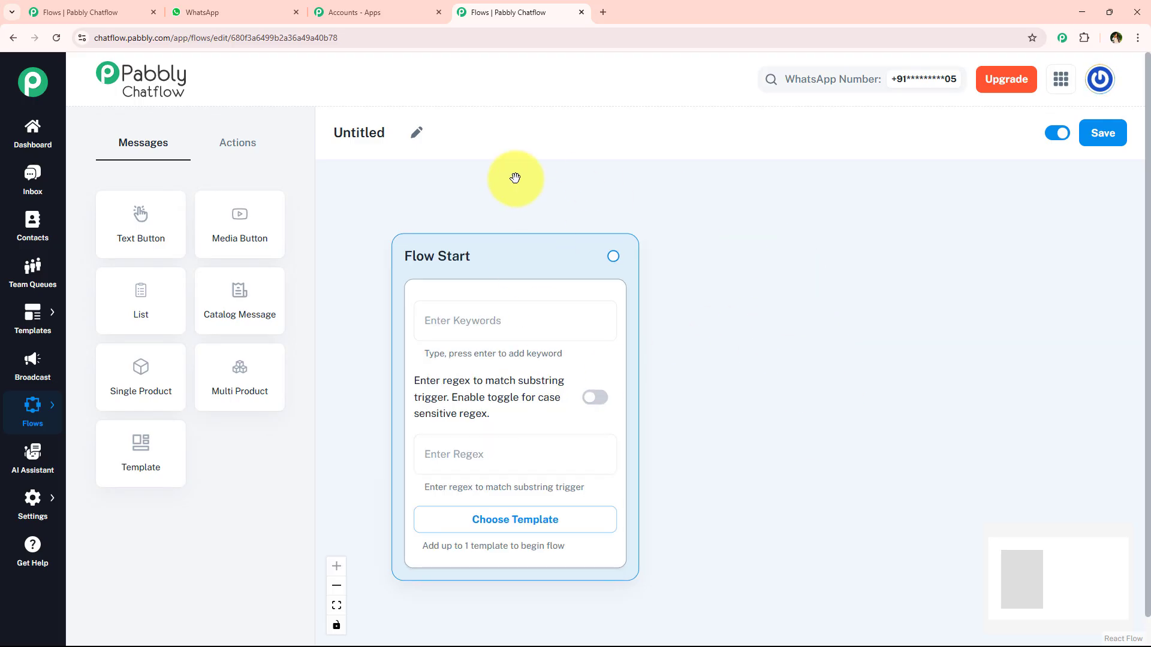
{"action": "left_click", "coordinate": [416, 132]}
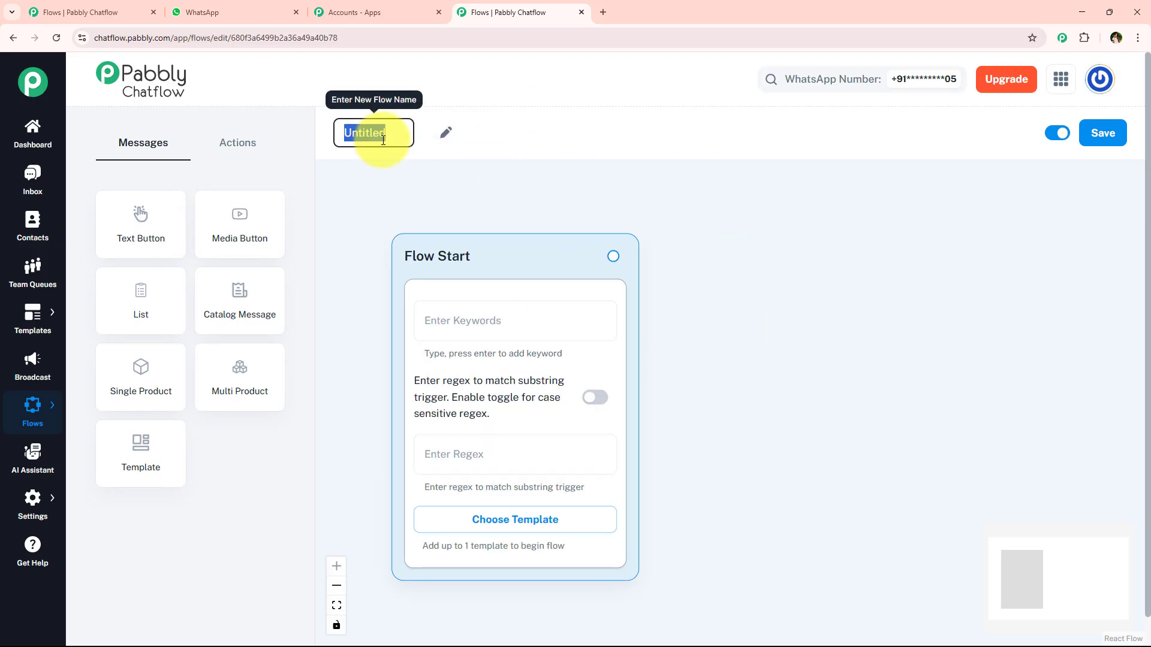
{"action": "type", "text": "WhatsApp Chatbot for Home Repair Business"}
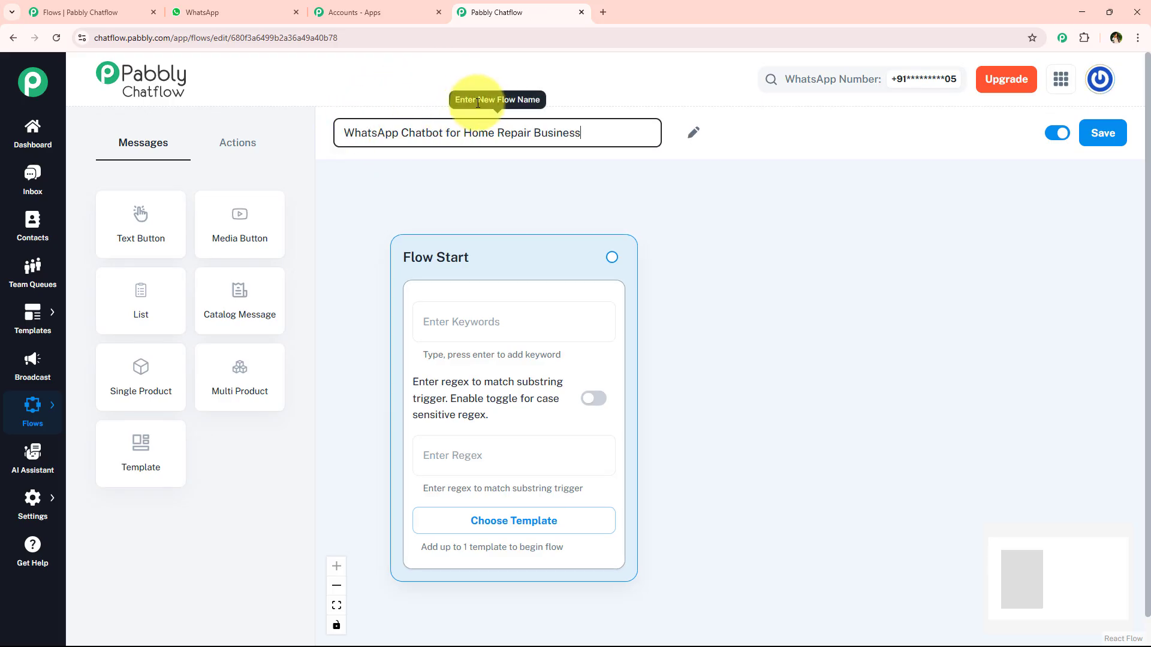
{"action": "left_click", "coordinate": [608, 173]}
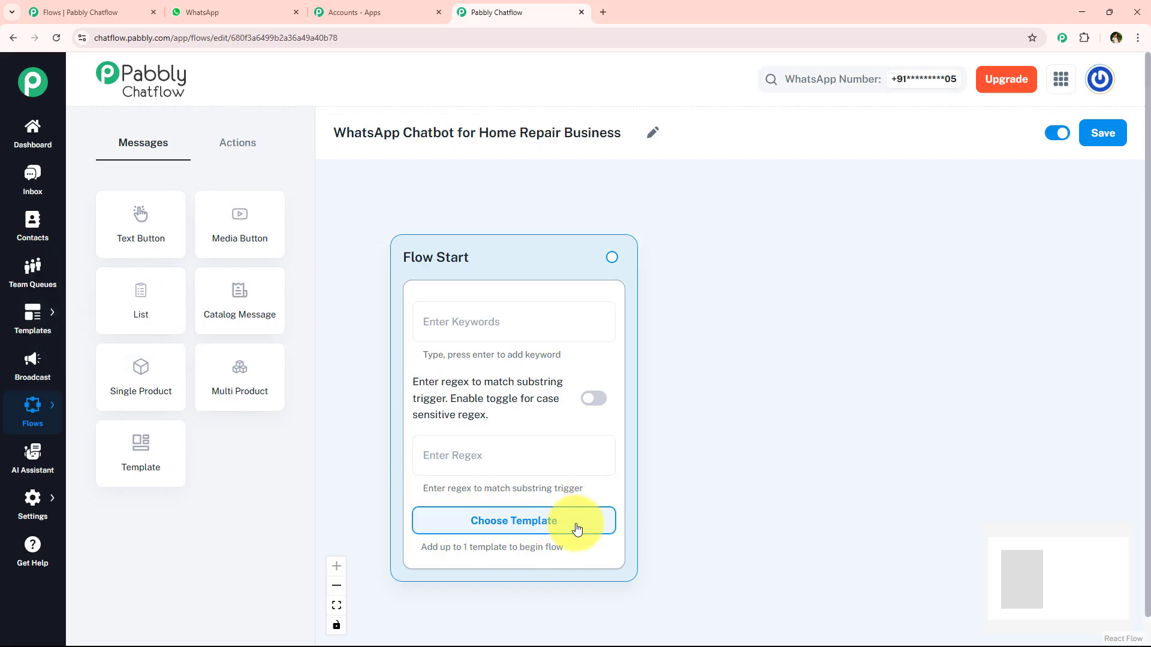
- View the approved WhatsApp templates available for Flow Start and close the list without choosing one
{"action": "left_click", "coordinate": [539, 528]}
{"action": "scroll", "coordinate": [462, 378], "scroll_direction": "down", "scroll_amount": 1}
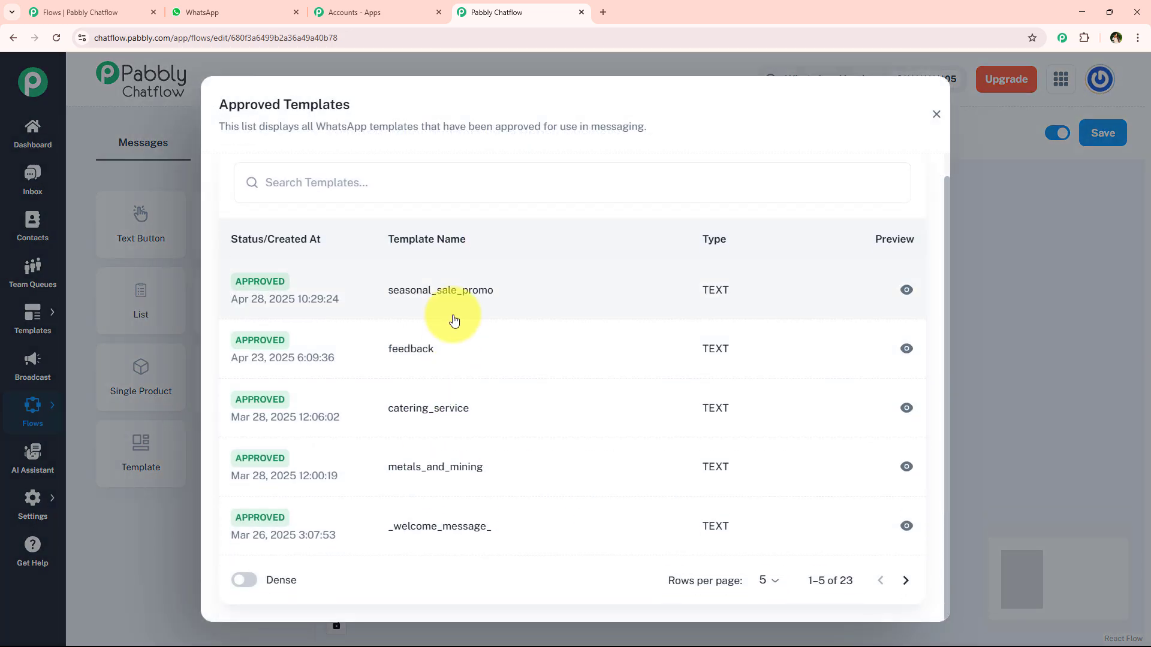
{"action": "scroll", "coordinate": [457, 468], "scroll_direction": "up", "scroll_amount": 1}
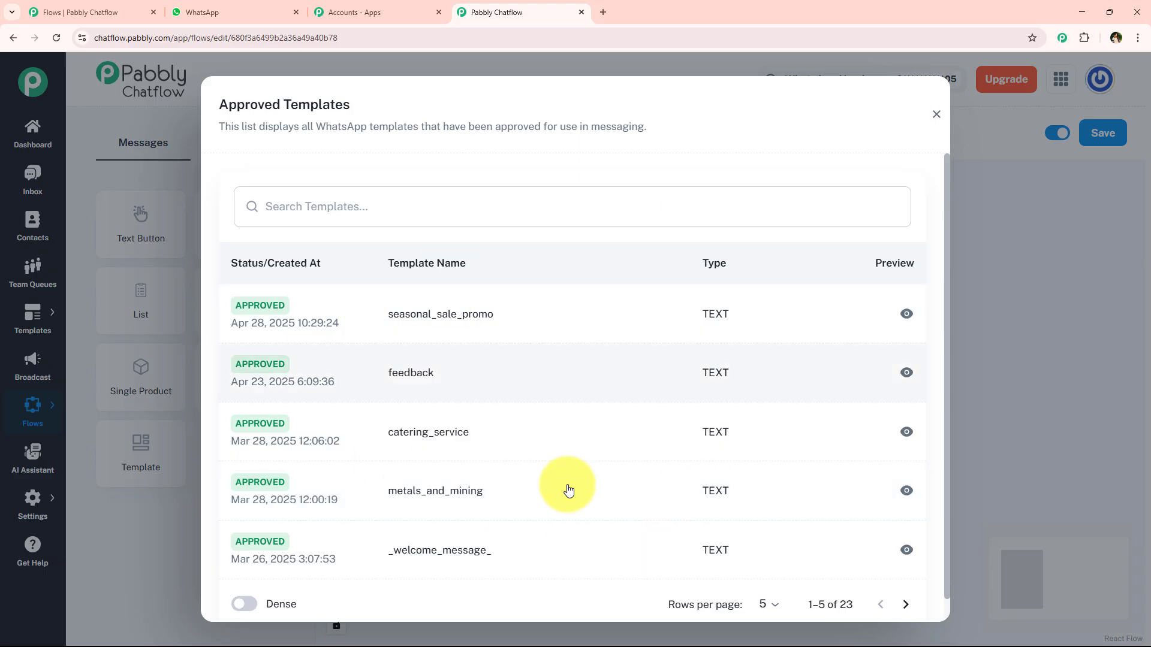
{"action": "left_click", "coordinate": [937, 114]}
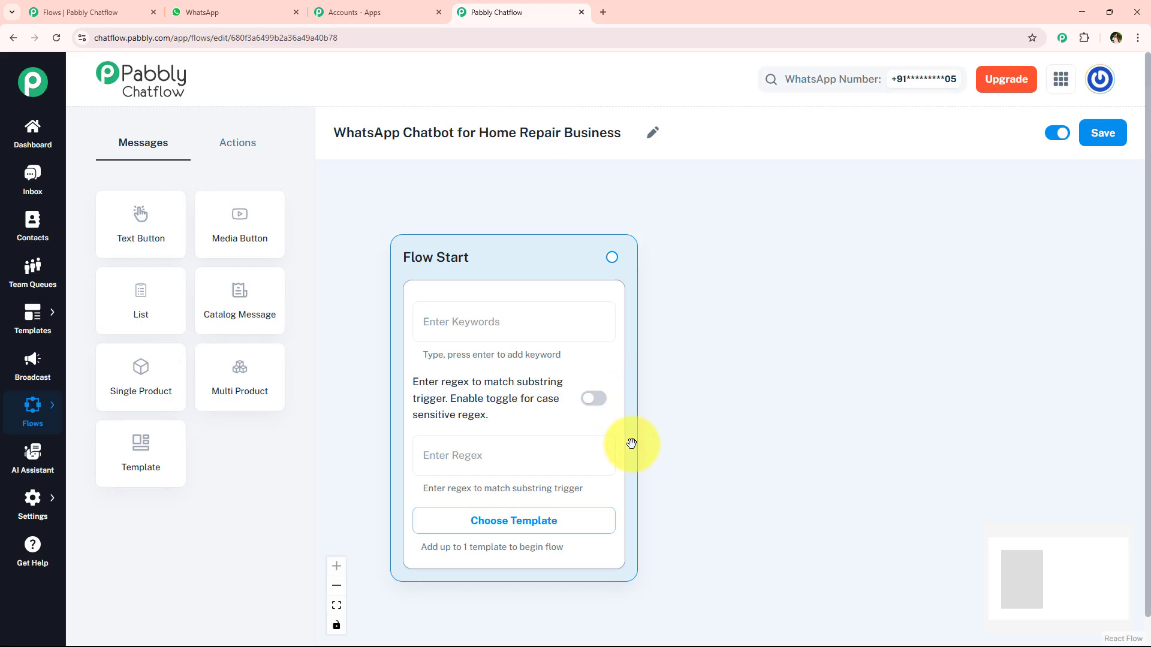
- Add the trigger keywords Hey, Hello, Hi, Fix, Repair and Help to the Flow Start node
{"action": "left_click", "coordinate": [459, 455]}
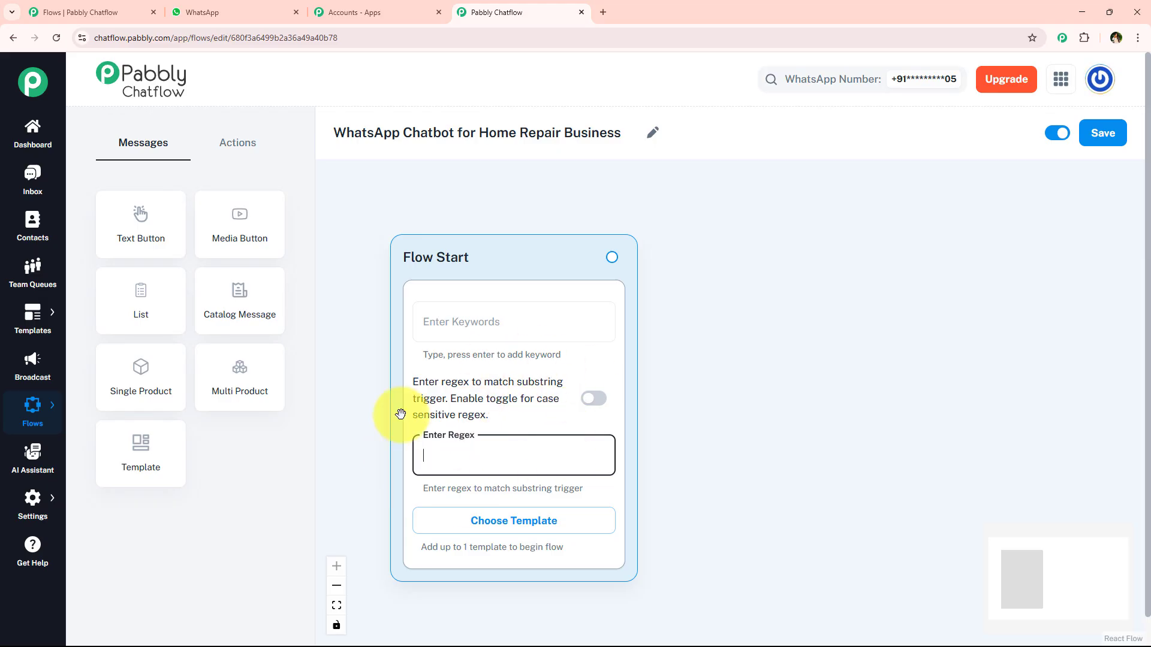
{"action": "left_click", "coordinate": [509, 322]}
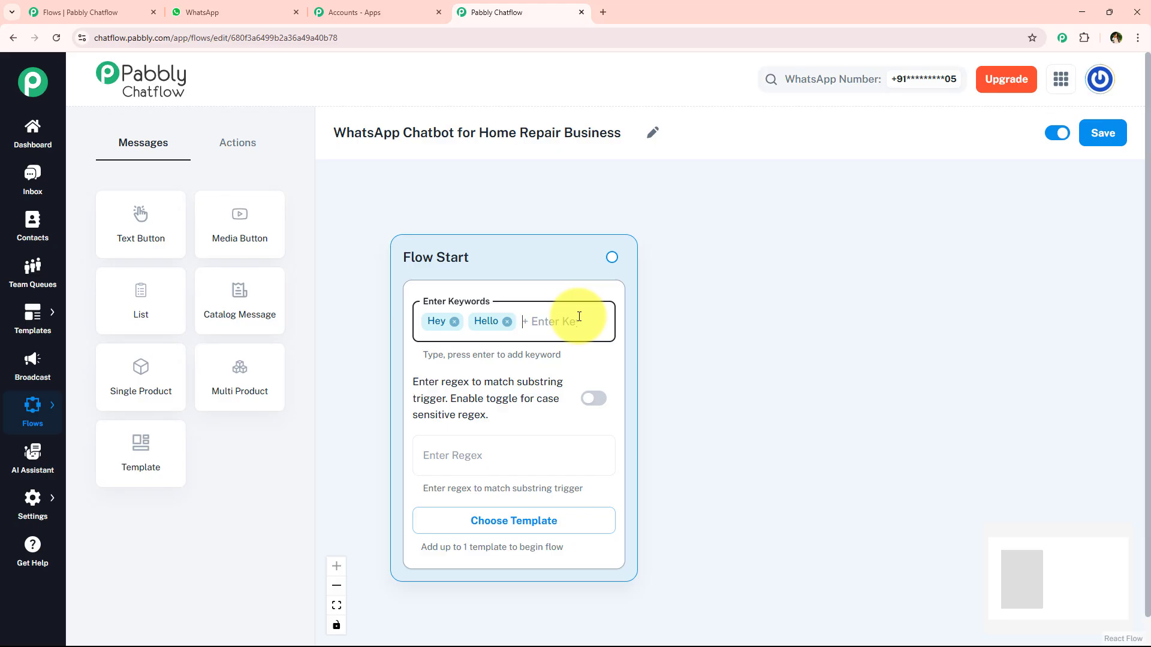
{"action": "type", "text": "i"}
{"action": "key", "text": "Return"}
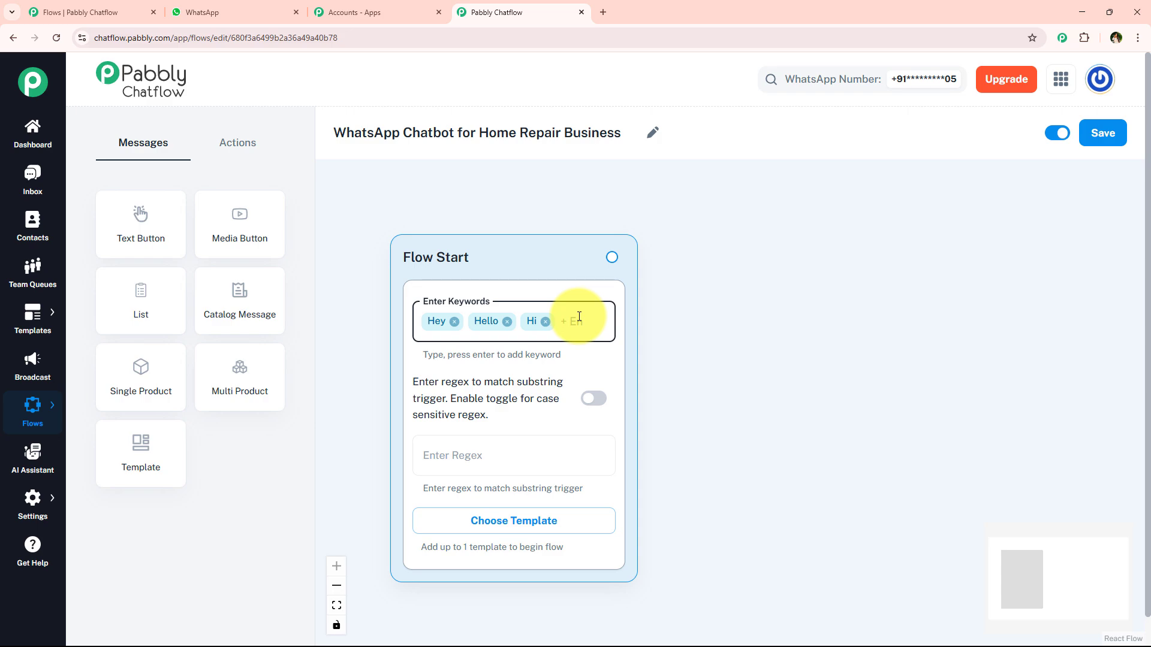
{"action": "type", "text": "x"}
{"action": "key", "text": "Return"}
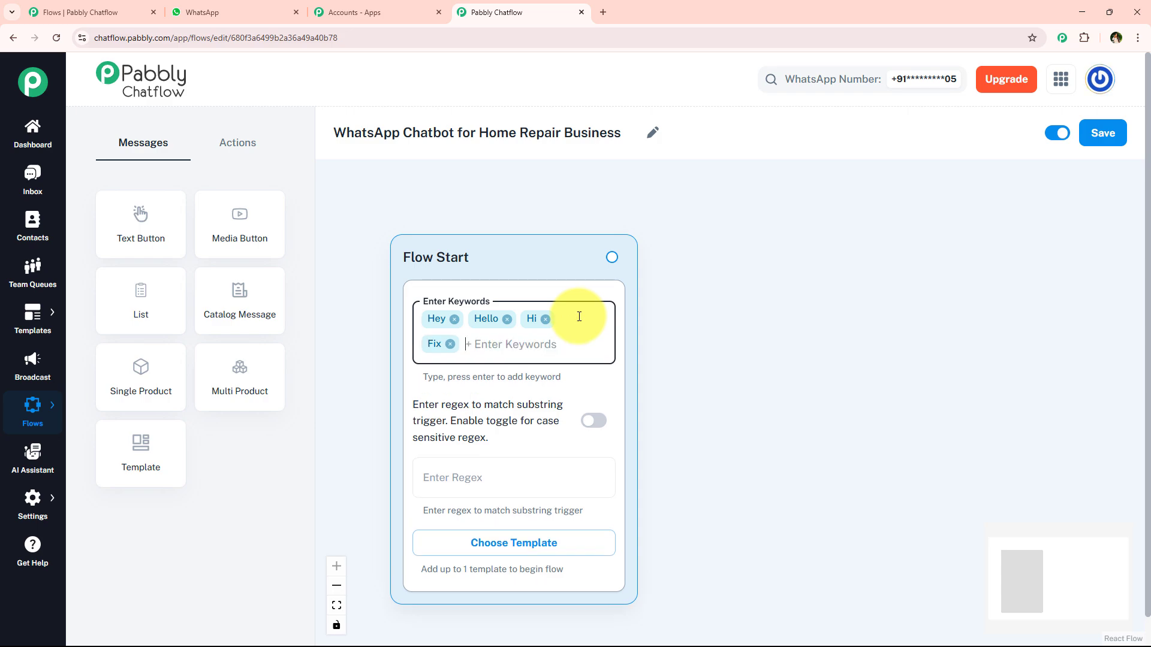
{"action": "type", "text": "Repair"}
{"action": "key", "text": "Return"}
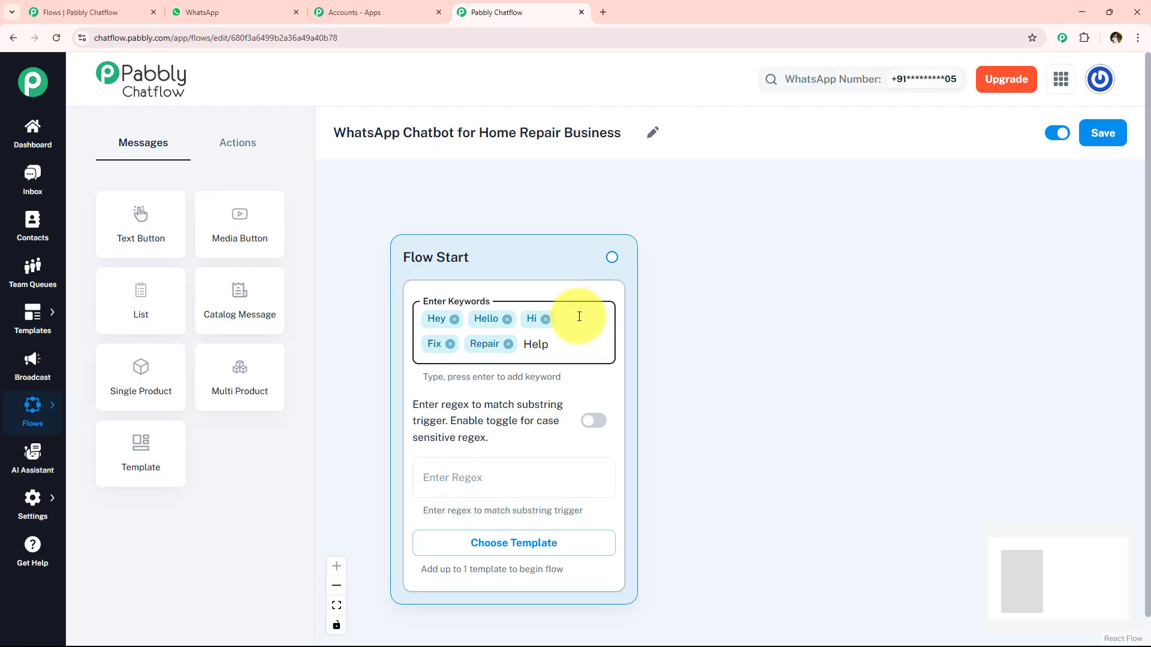
{"action": "type", "text": "Help"}
{"action": "key", "text": "Return"}
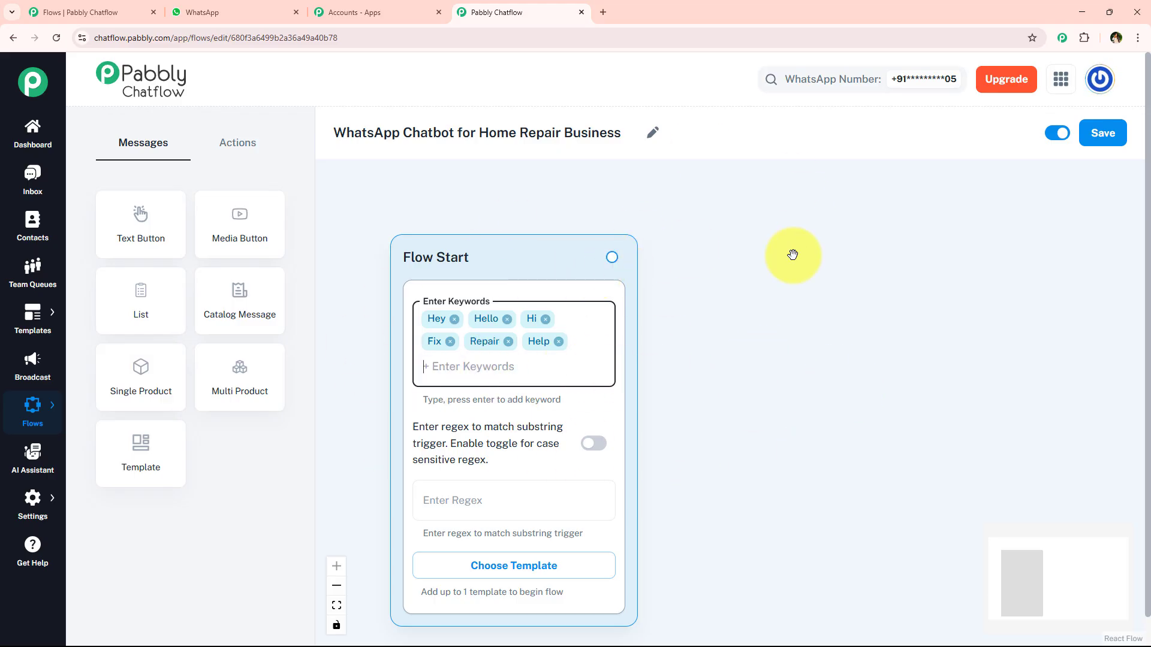
- Copy the QuickFix Home Repair Services welcome message from the WhatsApp chat and return to the Pabbly Chatflow flow editor
{"action": "left_click_drag", "start_coordinate": [774, 279], "coordinate": [718, 280]}
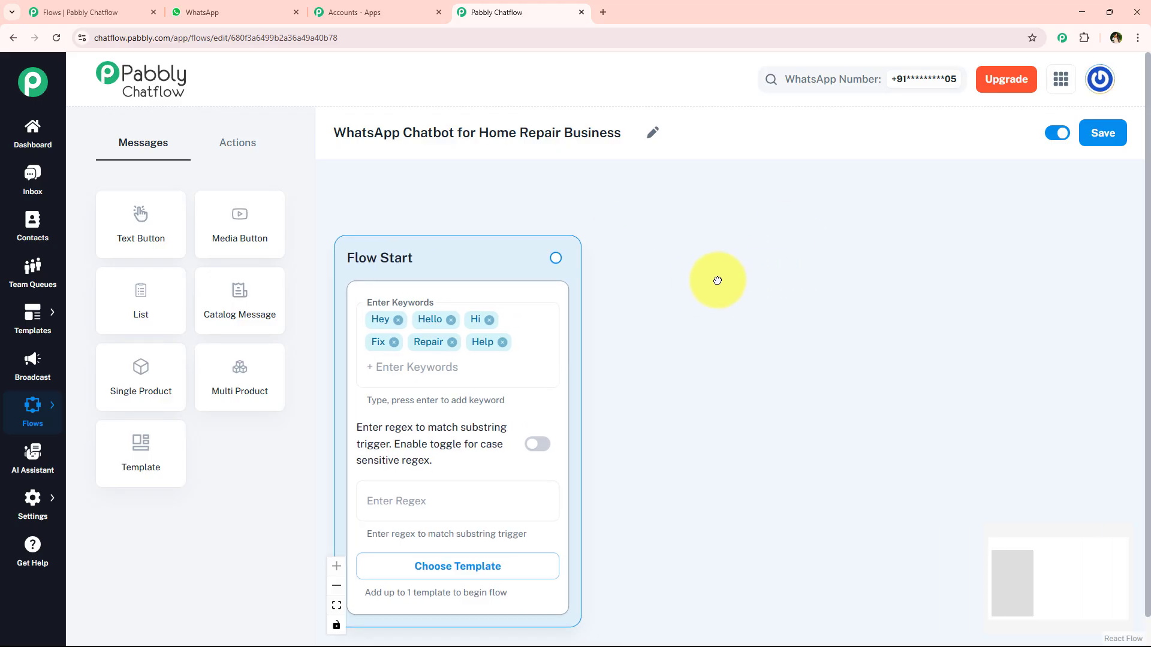
{"action": "left_click", "coordinate": [275, 10]}
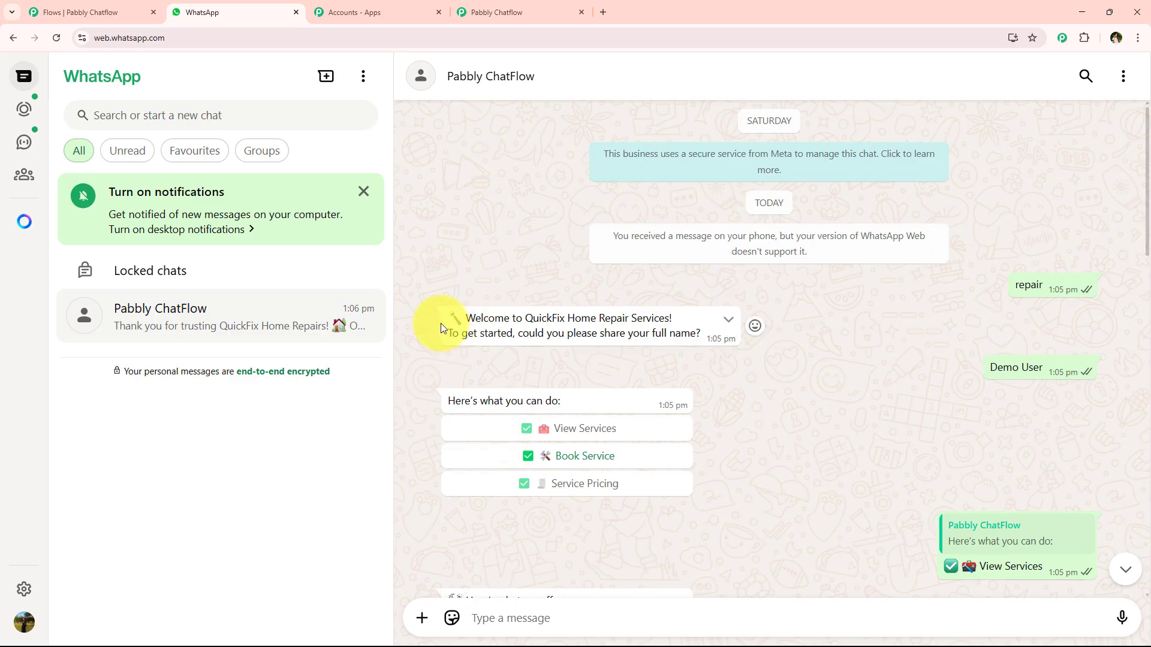
{"action": "left_click_drag", "start_coordinate": [441, 323], "coordinate": [700, 340]}
{"action": "key", "text": "ctrl+c"}
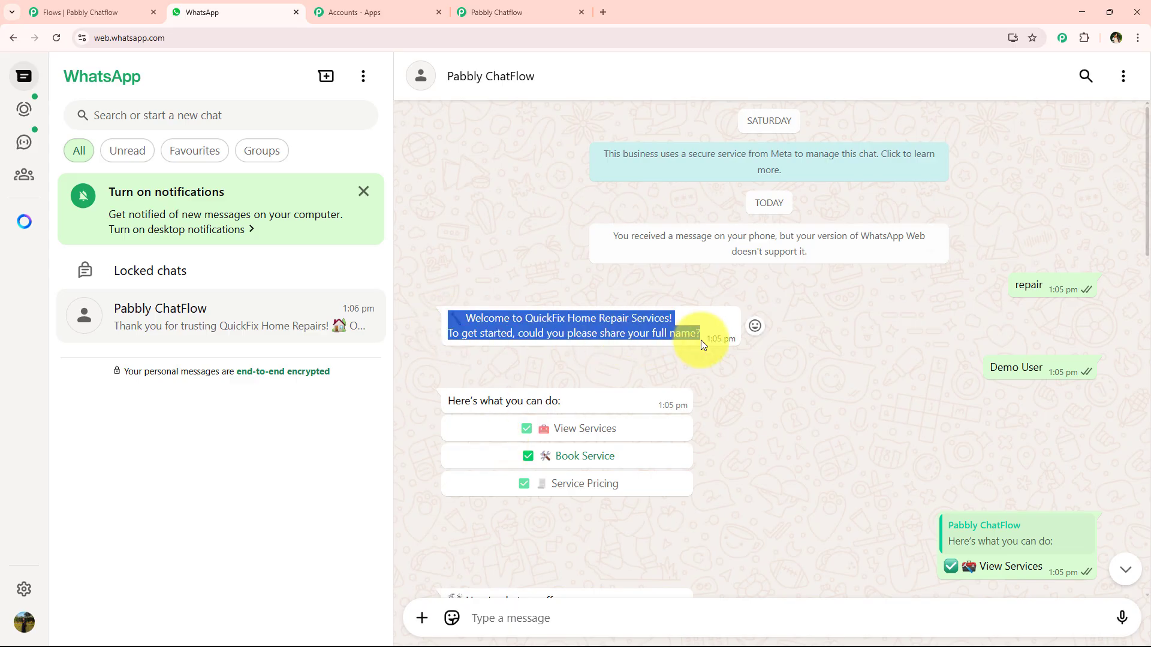
{"action": "left_click", "coordinate": [491, 7]}
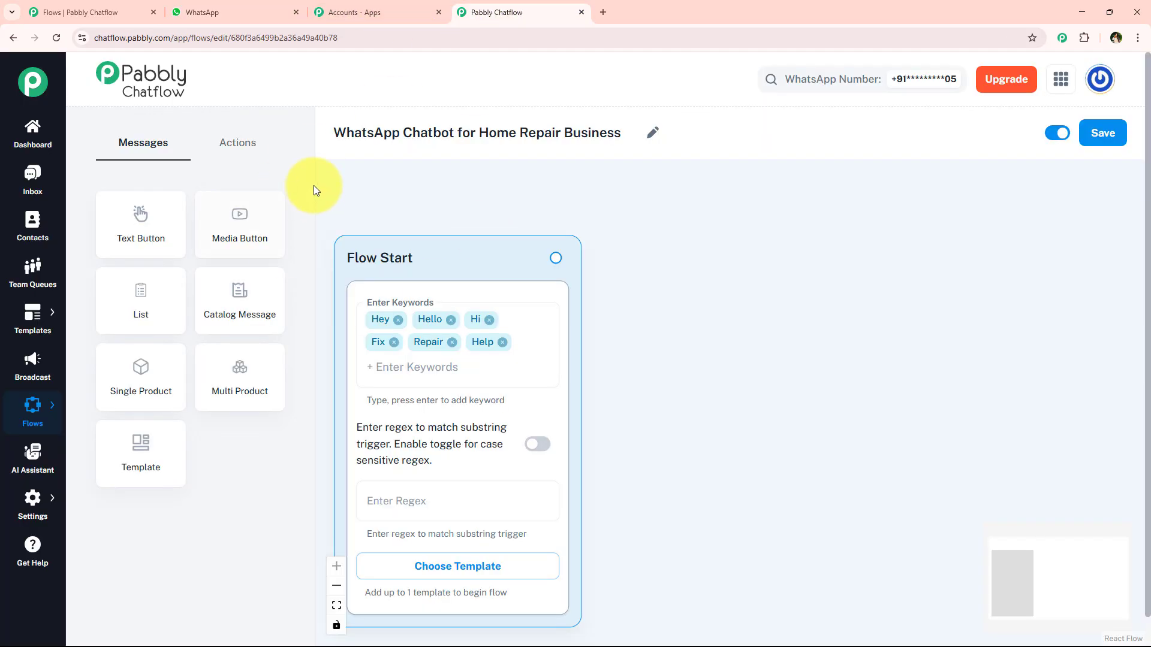
- Add an Ask Question node beside Flow Start and connect Flow Start to it
{"action": "left_click", "coordinate": [232, 143]}
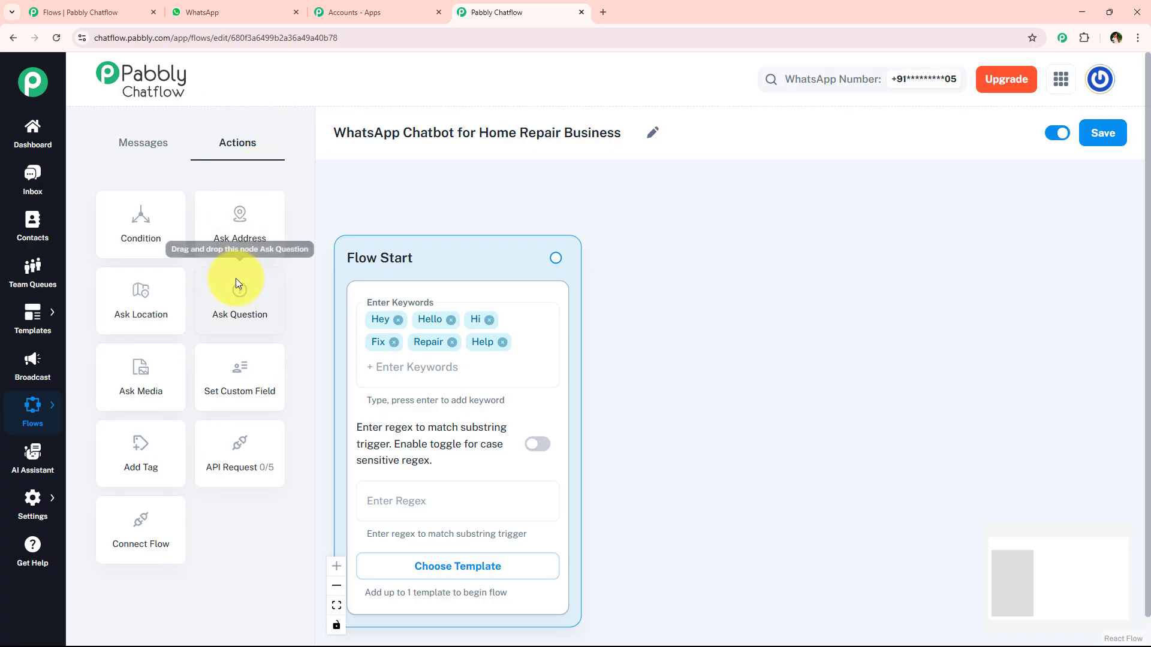
{"action": "left_click_drag", "start_coordinate": [236, 279], "coordinate": [726, 285]}
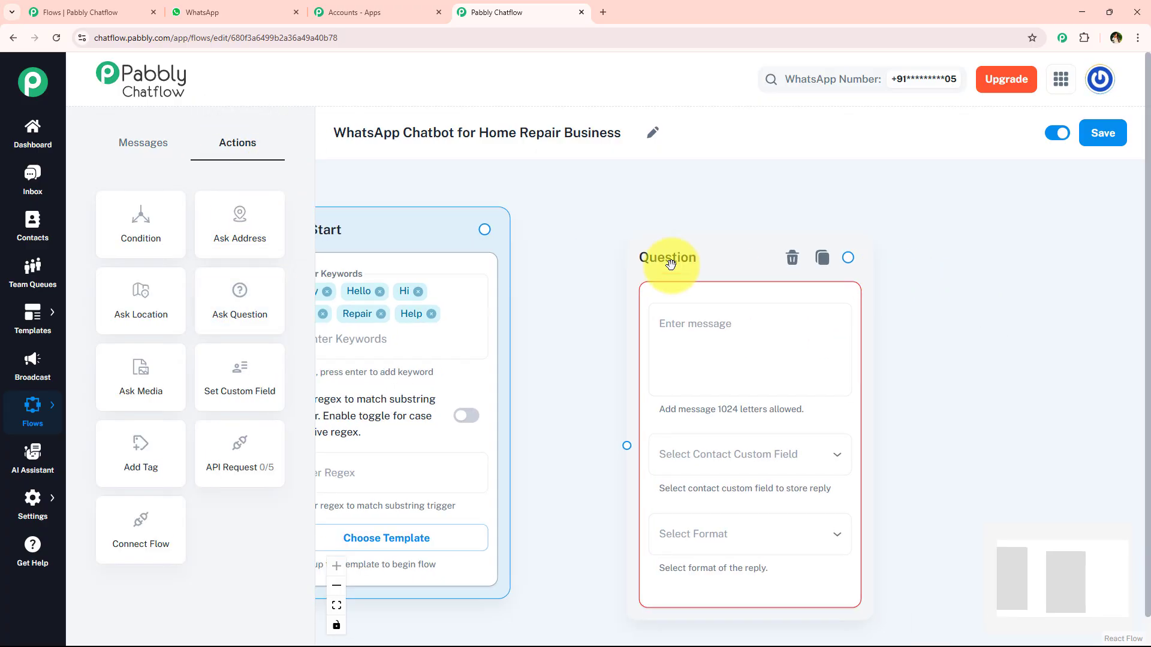
{"action": "left_click_drag", "start_coordinate": [485, 230], "coordinate": [627, 445]}
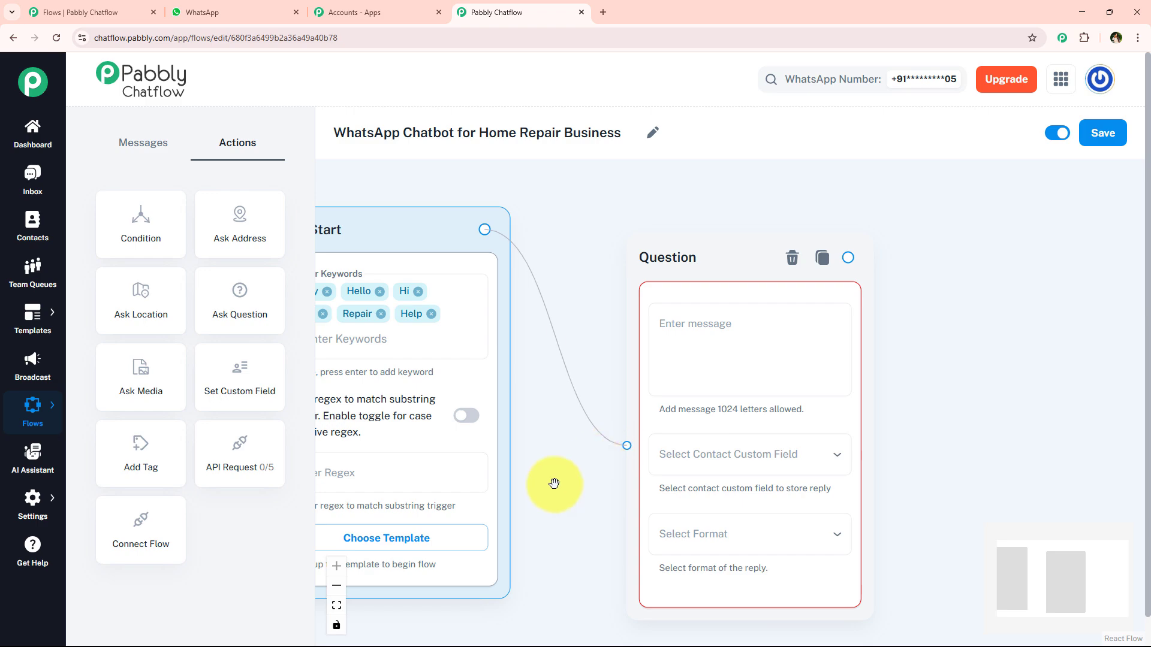
- Paste the copied welcome message asking for the full name as the Question node's message
{"action": "left_click_drag", "start_coordinate": [553, 483], "coordinate": [362, 478]}
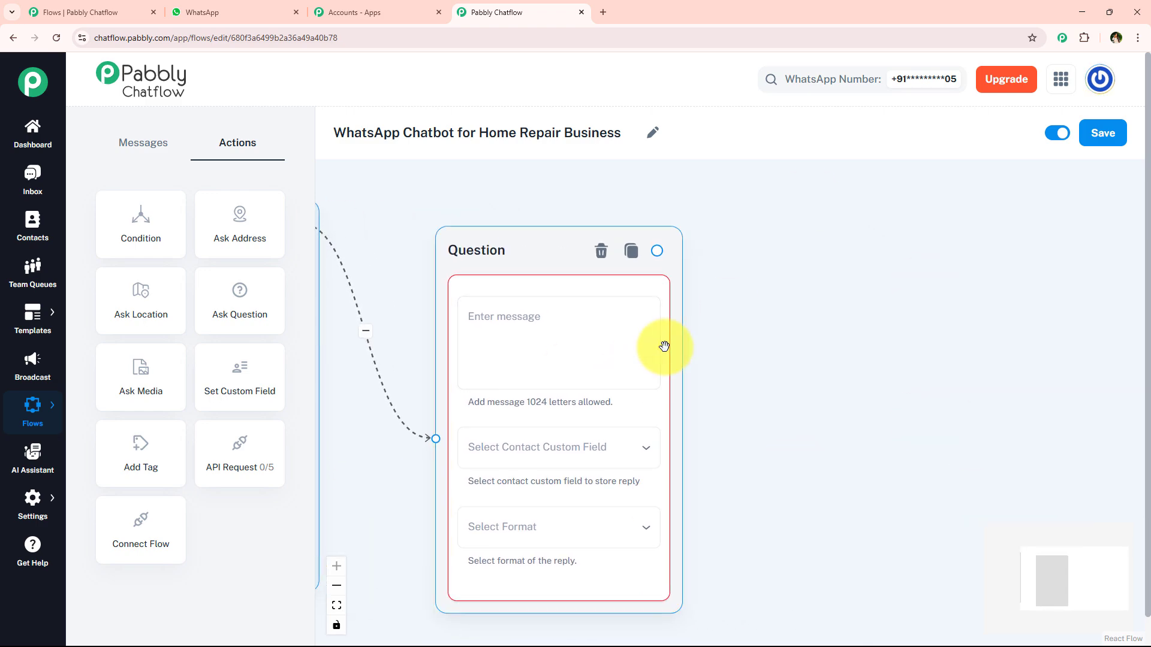
{"action": "left_click", "coordinate": [609, 340]}
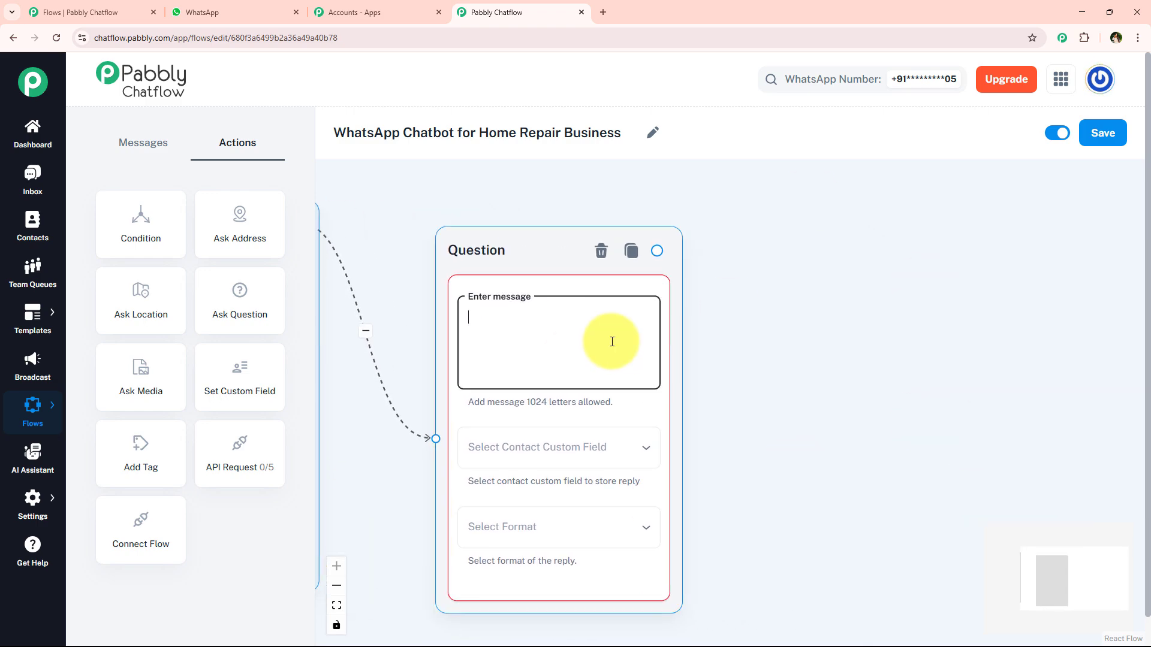
{"action": "key", "text": "ctrl+v"}
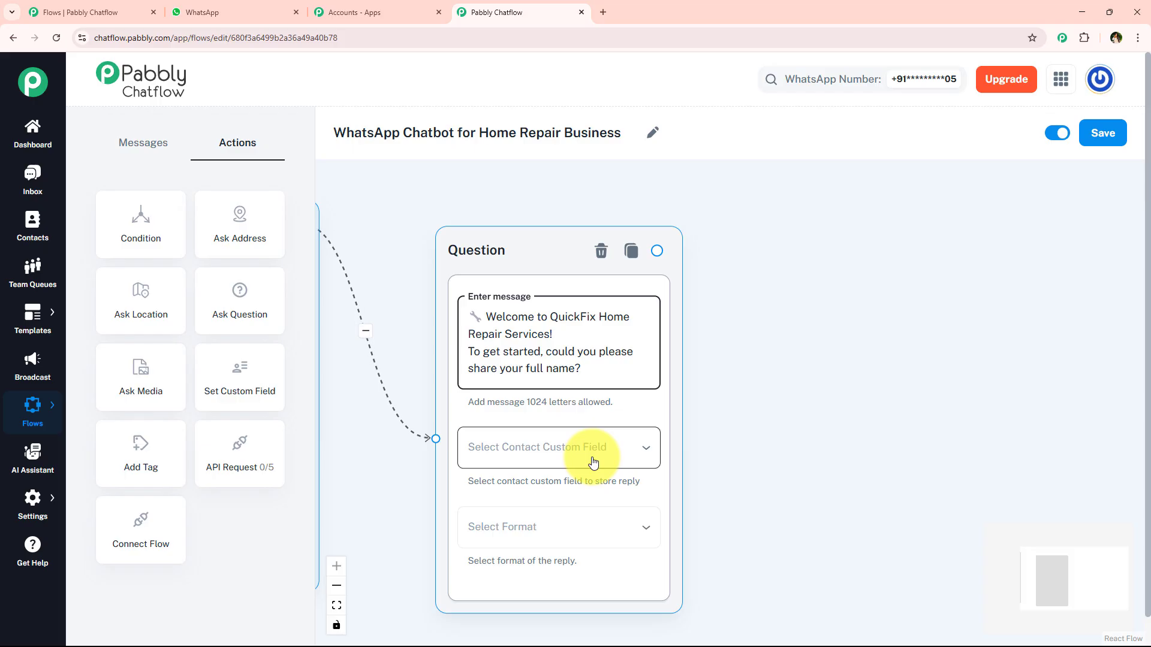
- Examine the contact custom fields offered for storing the reply and where they are managed in the settings
{"action": "left_click", "coordinate": [528, 456]}
{"action": "scroll", "coordinate": [547, 366], "scroll_direction": "down", "scroll_amount": 2}
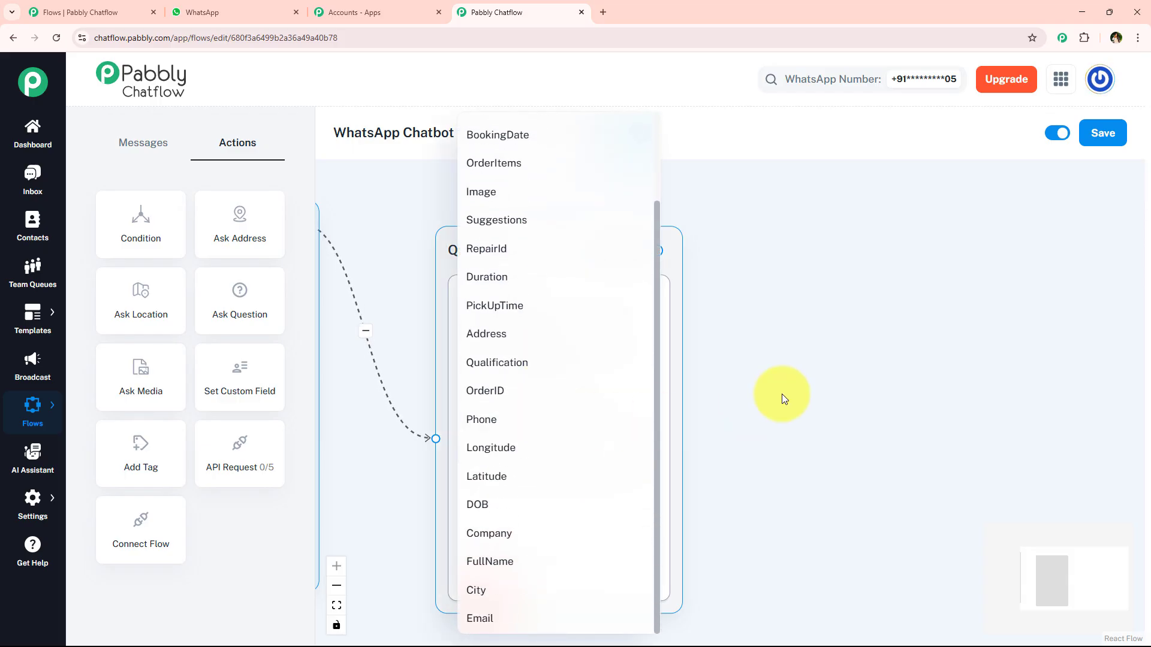
{"action": "left_click", "coordinate": [782, 394]}
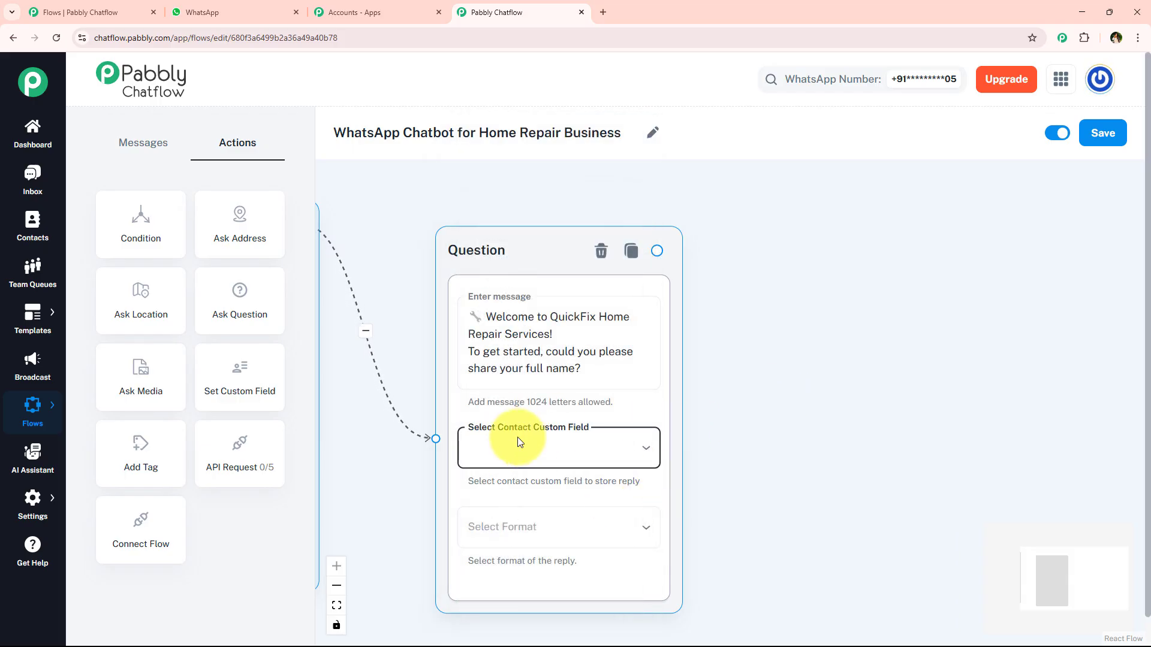
{"action": "left_click", "coordinate": [379, 459]}
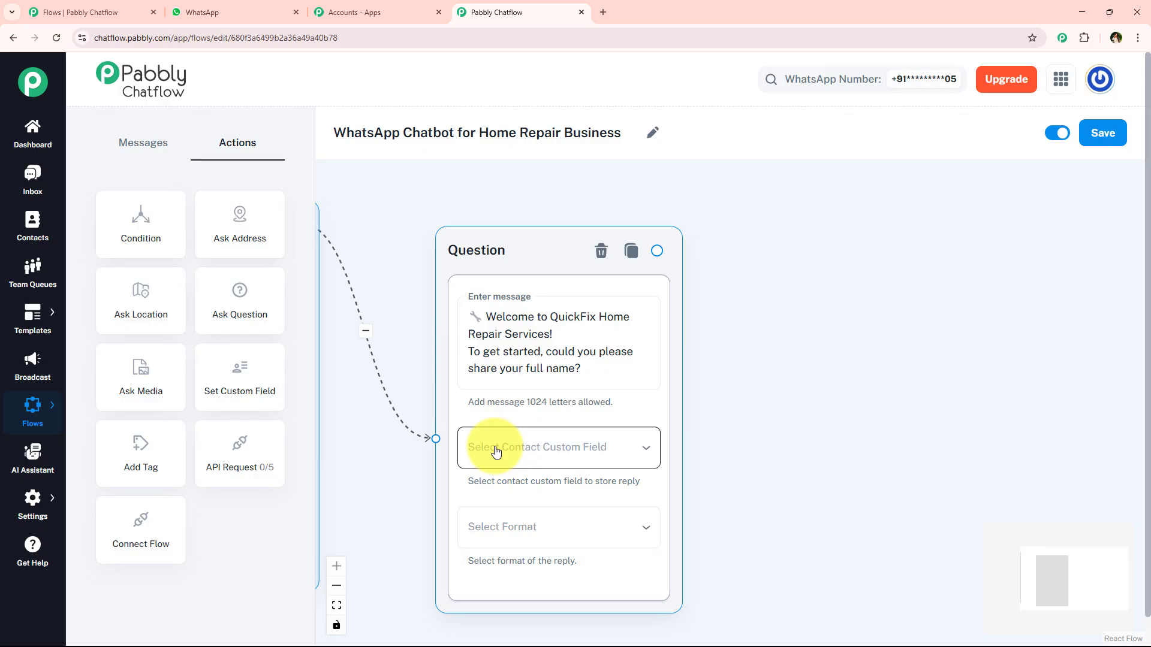
{"action": "mouse_move", "coordinate": [62, 505]}
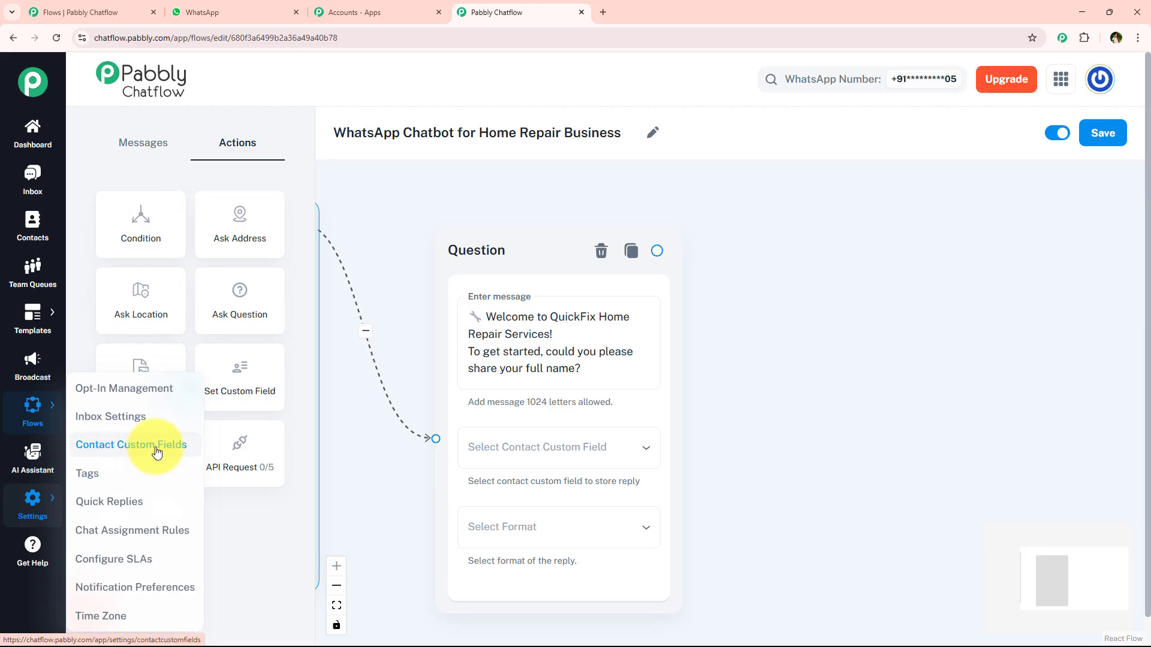
{"action": "left_click", "coordinate": [488, 455]}
{"action": "scroll", "coordinate": [542, 444], "scroll_direction": "down", "scroll_amount": 3}
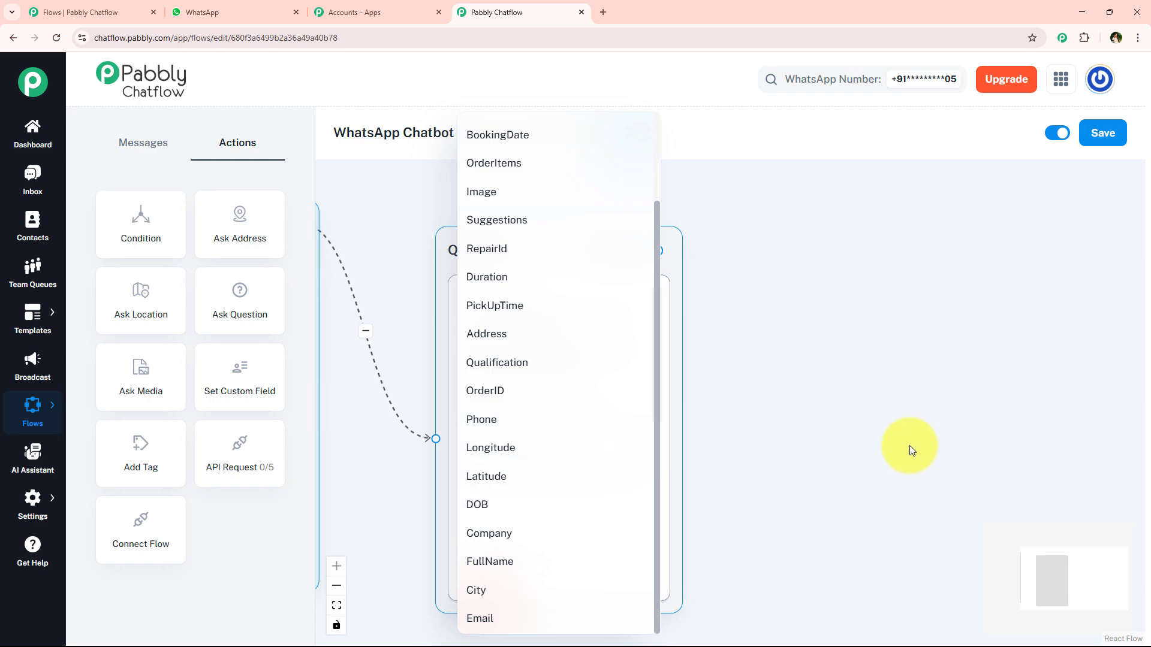
{"action": "left_click", "coordinate": [779, 449]}
- Store the question's reply in the FullName custom field and set the reply format to Text
{"action": "left_click", "coordinate": [570, 447]}
{"action": "scroll", "coordinate": [585, 468], "scroll_direction": "down", "scroll_amount": 3}
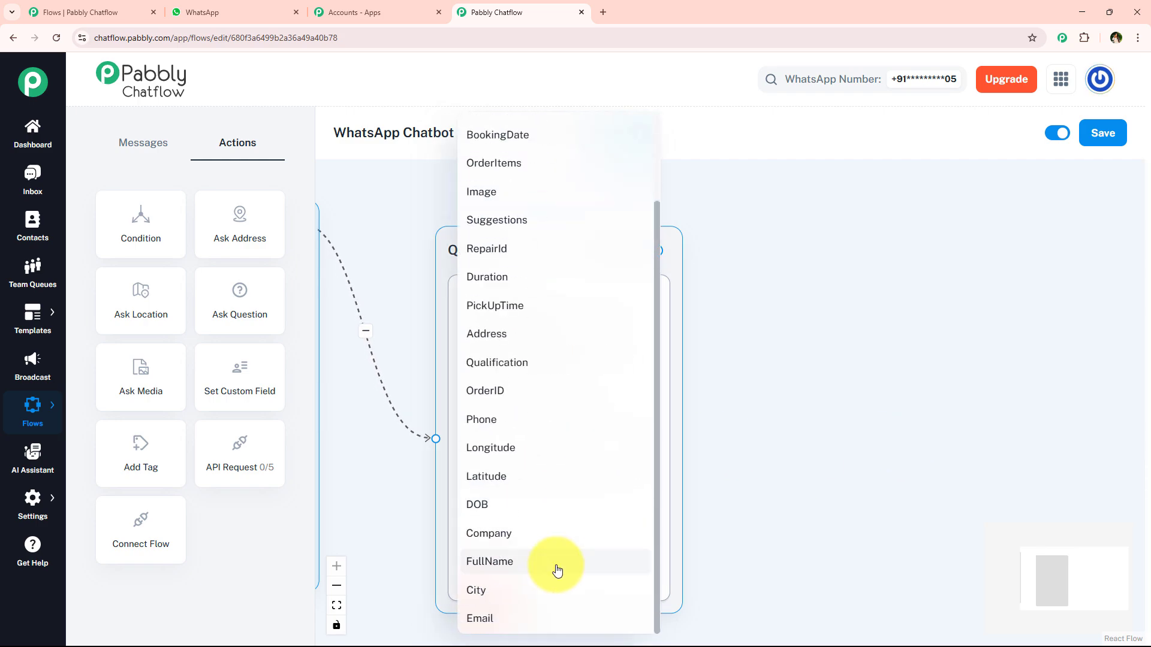
{"action": "left_click", "coordinate": [557, 569]}
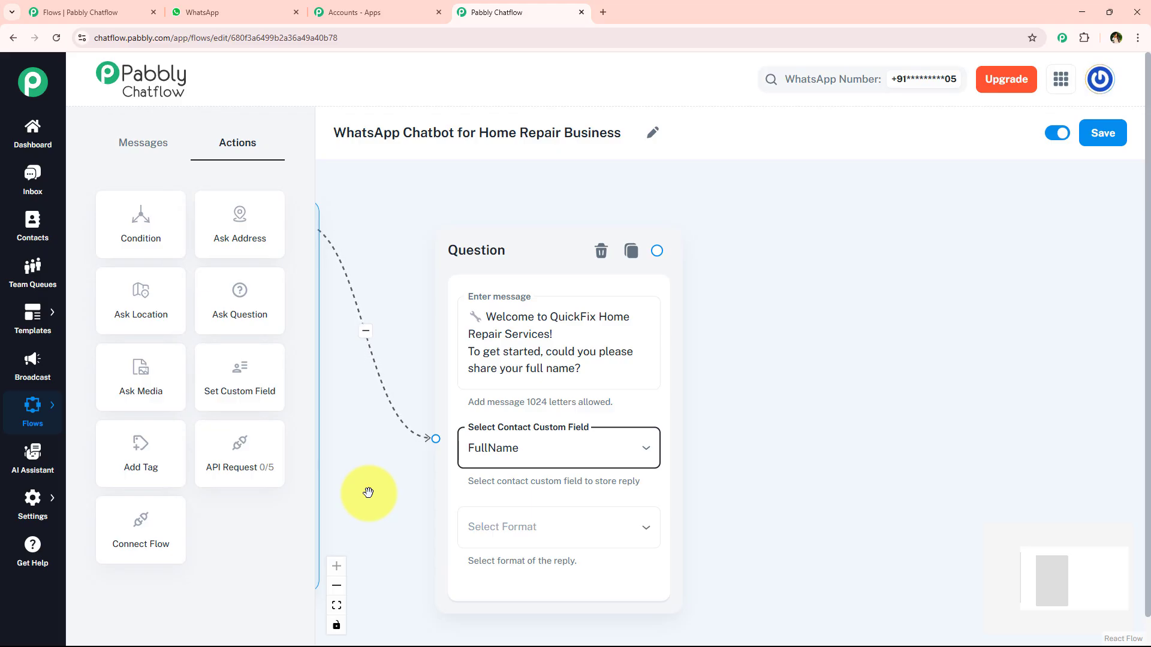
{"action": "left_click", "coordinate": [515, 526]}
{"action": "left_click", "coordinate": [496, 478]}
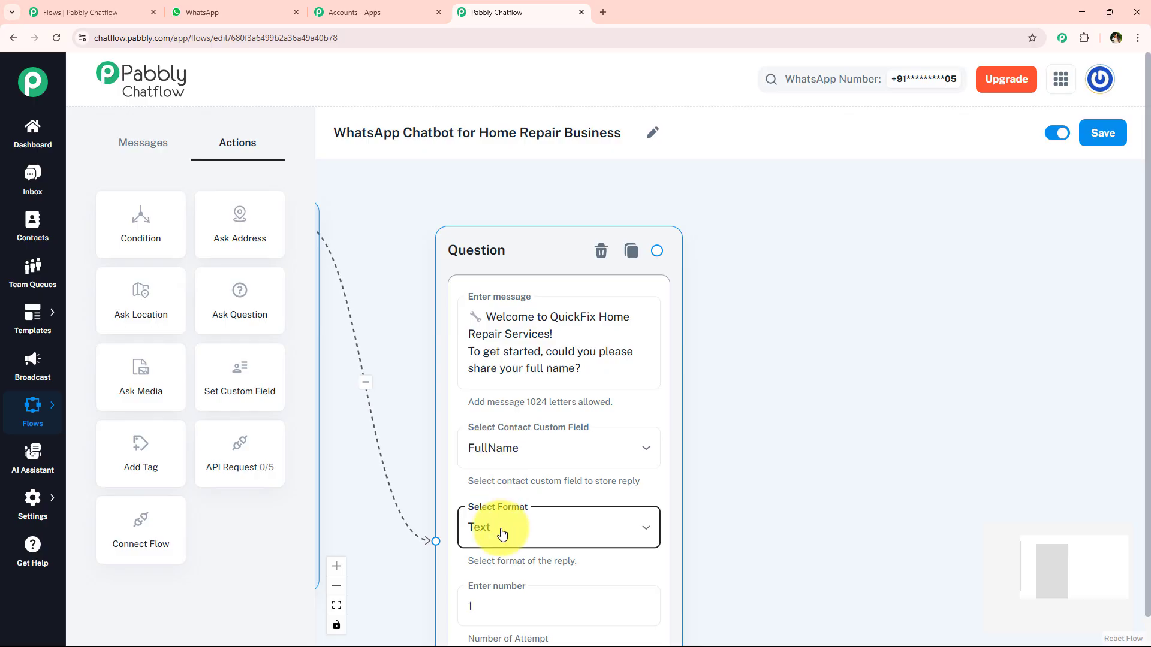
- Try 5 and 2 as the question's number of attempts and return it to 1, leaving the validation message empty
{"action": "left_click_drag", "start_coordinate": [740, 478], "coordinate": [716, 296]}
{"action": "left_click", "coordinate": [557, 365]}
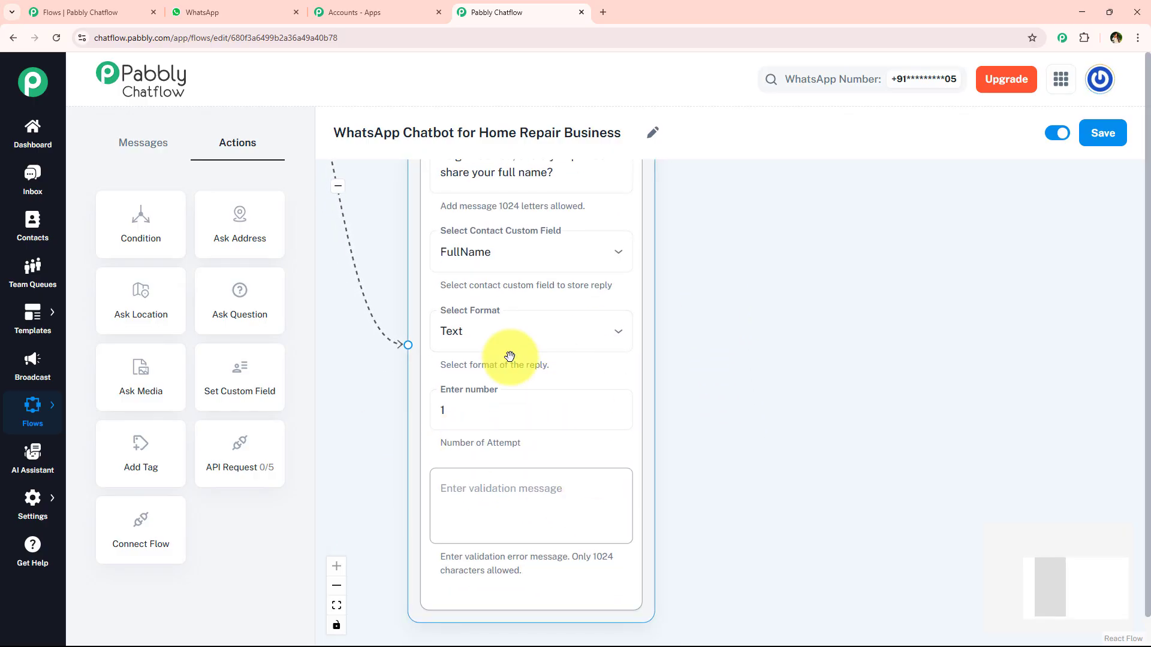
{"action": "left_click", "coordinate": [463, 406]}
{"action": "key", "text": "BackSpace"}
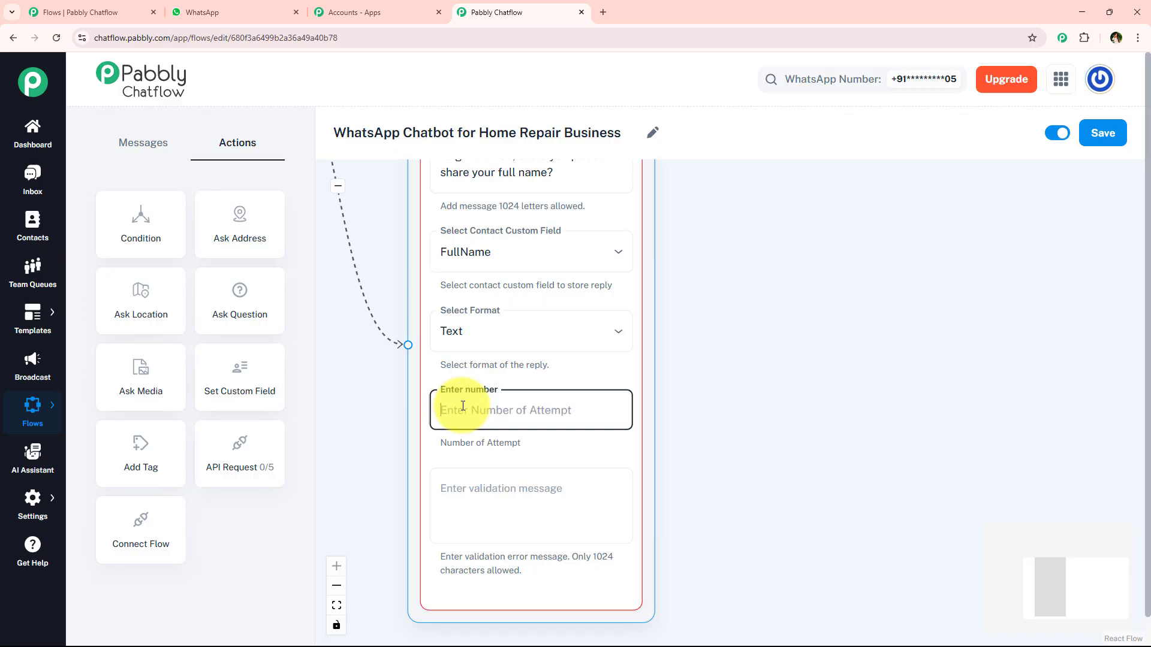
{"action": "type", "text": "5"}
{"action": "key", "text": "BackSpace"}
{"action": "type", "text": "1"}
{"action": "left_click", "coordinate": [374, 486]}
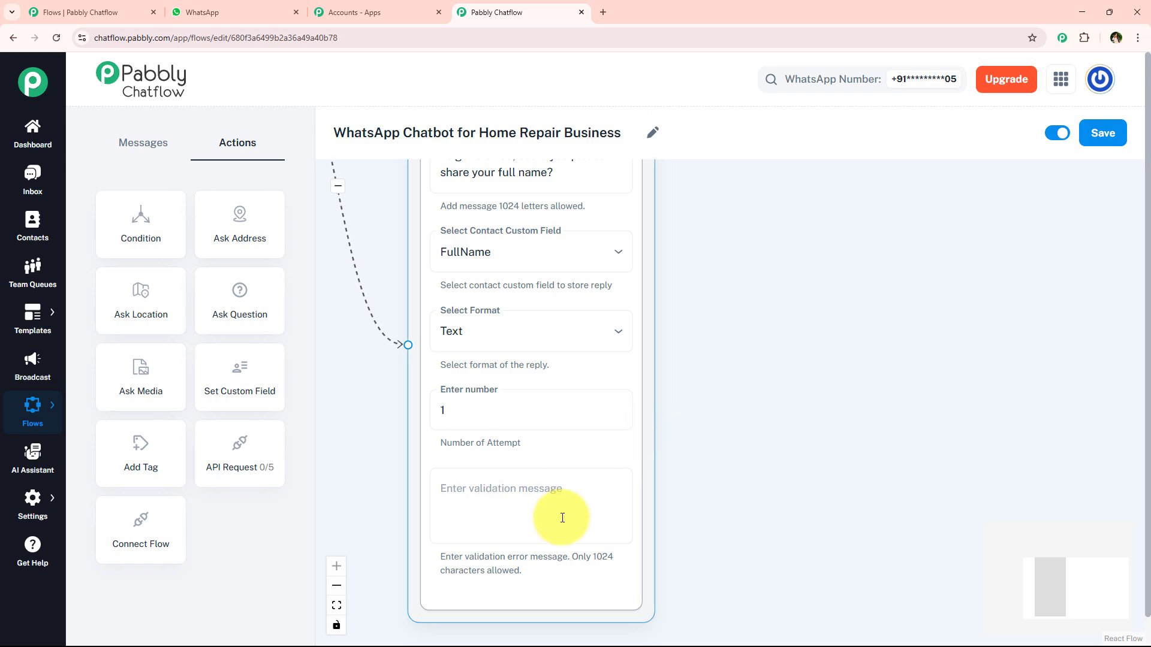
{"action": "left_click", "coordinate": [513, 502]}
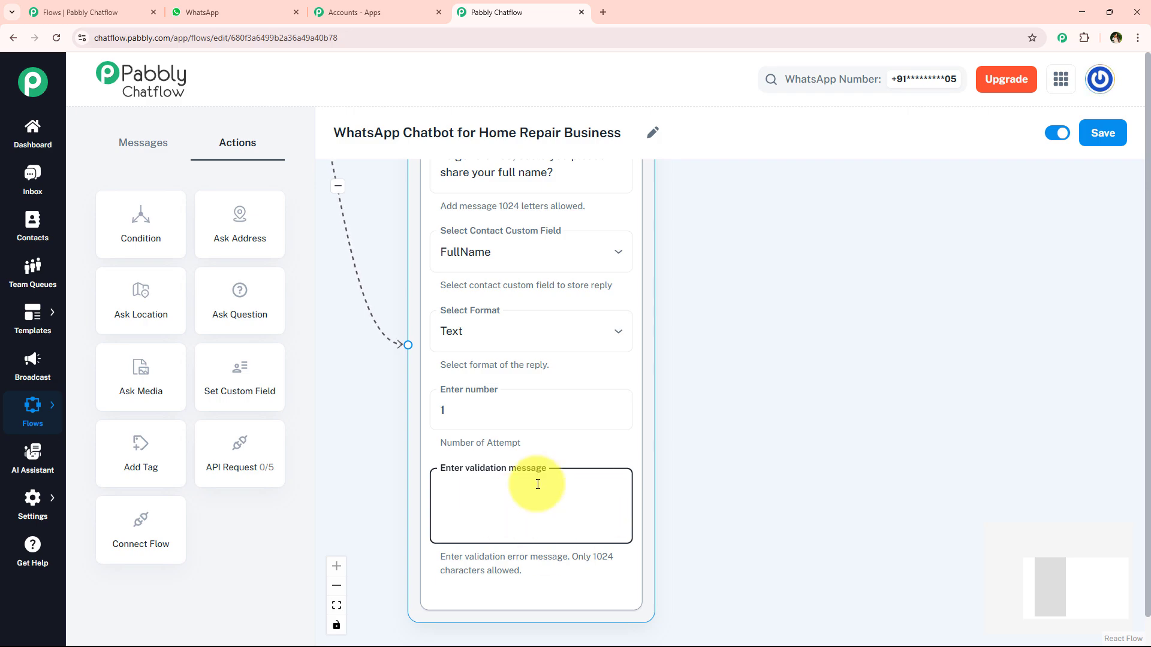
{"action": "double_click", "coordinate": [499, 417]}
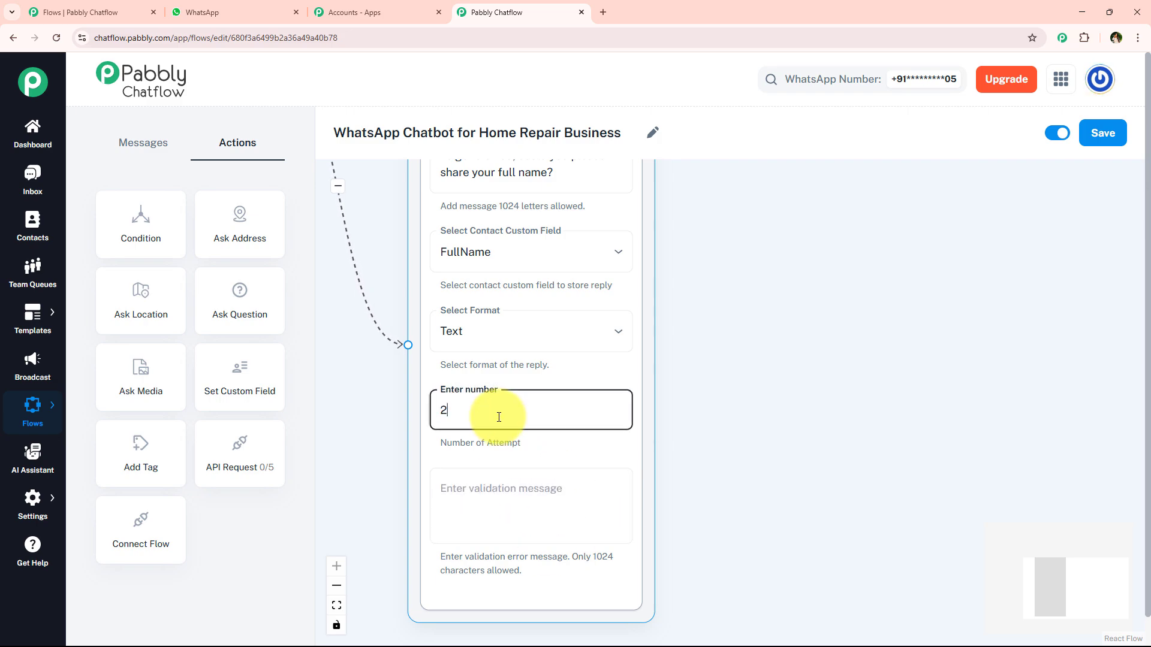
{"action": "left_click", "coordinate": [478, 507]}
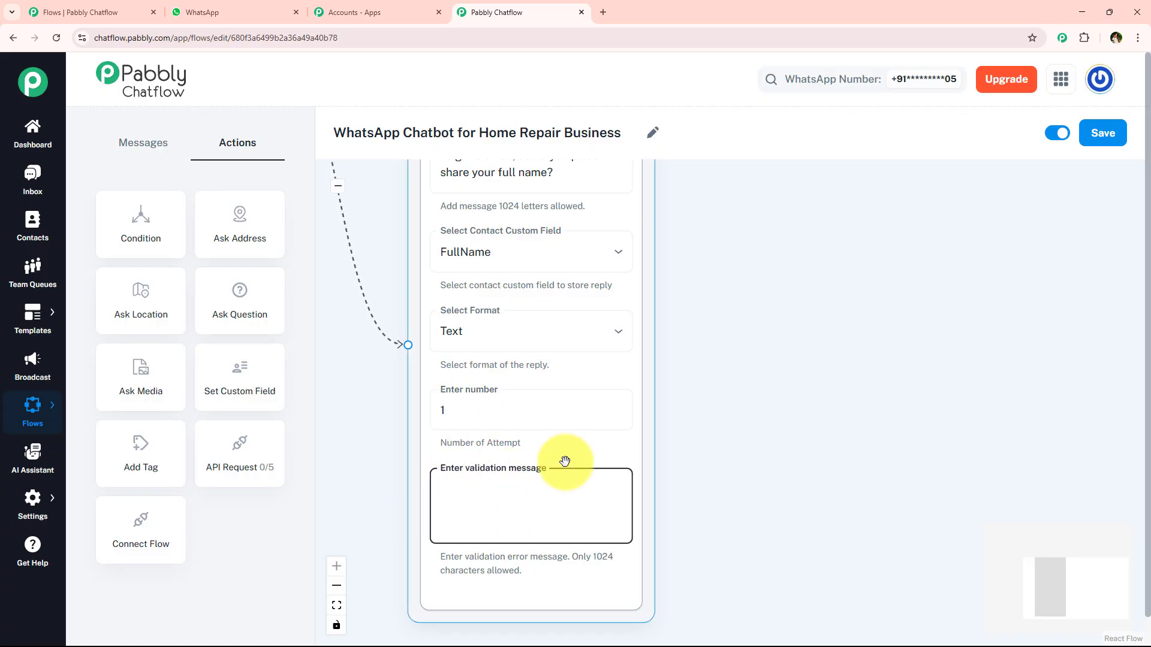
- Review the whole Question node and switch to the WhatsApp demo chat
{"action": "scroll", "coordinate": [565, 461], "scroll_direction": "down", "scroll_amount": 3}
{"action": "left_click", "coordinate": [671, 377]}
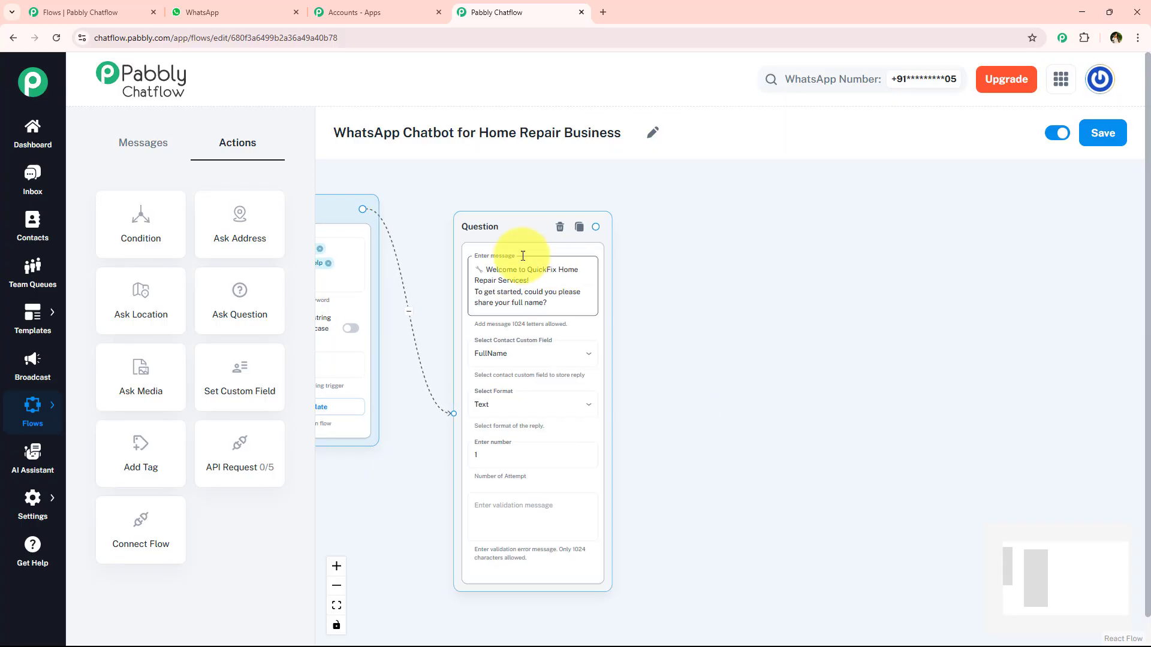
{"action": "left_click_drag", "start_coordinate": [620, 277], "coordinate": [600, 311]}
{"action": "scroll", "coordinate": [561, 296], "scroll_direction": "up", "scroll_amount": 2}
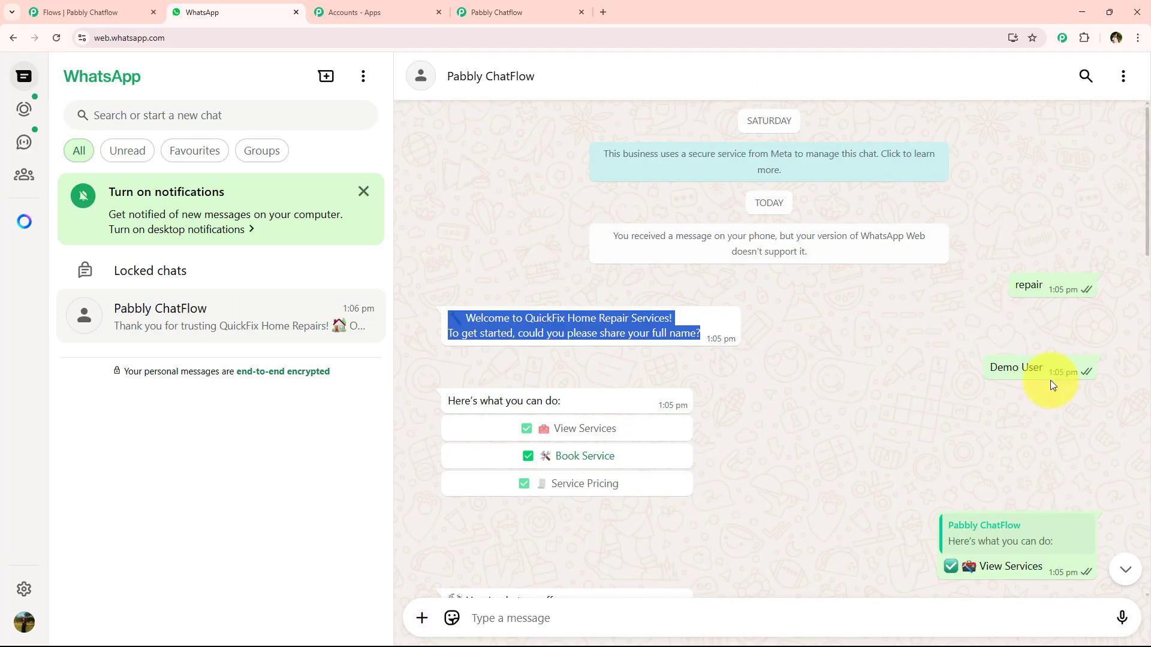
- Copy the "Here's what you can do:" message text from the WhatsApp demo chat and return to the Chatflow editor
{"action": "left_click_drag", "start_coordinate": [448, 400], "coordinate": [571, 401]}
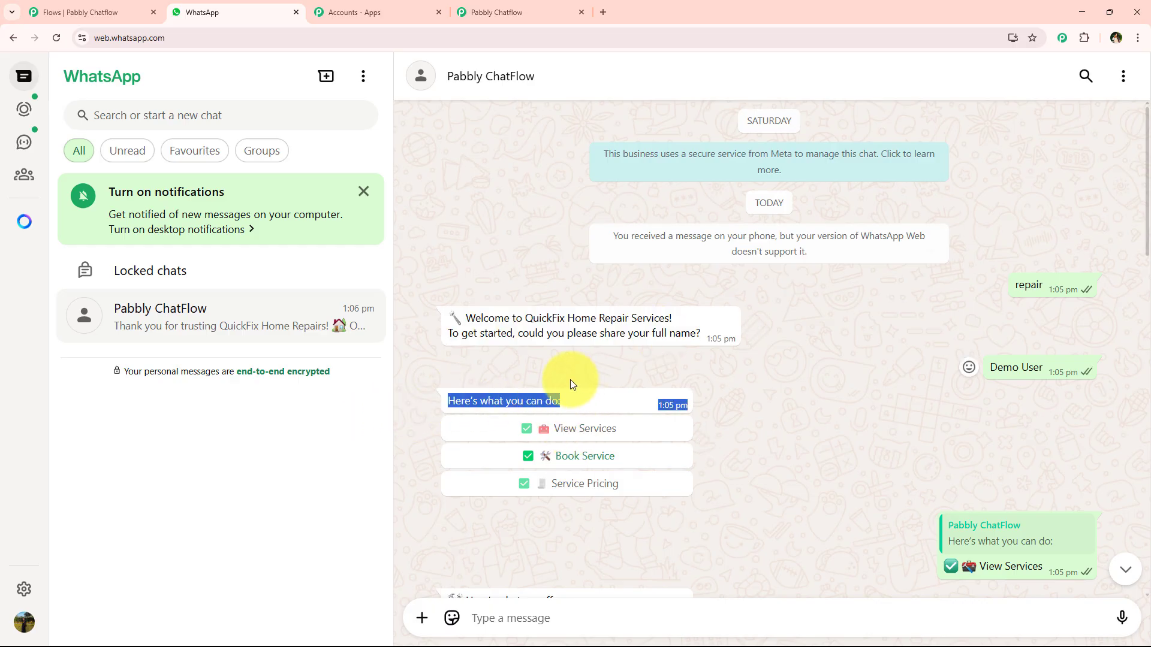
{"action": "left_click", "coordinate": [547, 385]}
{"action": "left_click", "coordinate": [547, 8]}
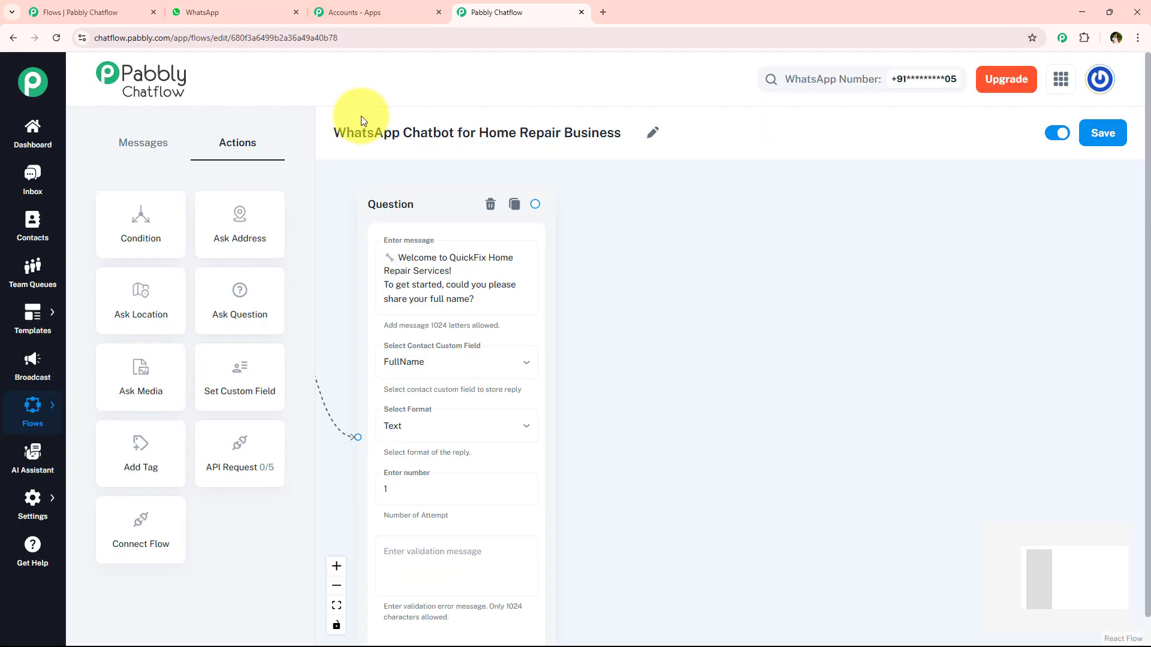
- Connect a new Text + Button message to the Question node's output and enter "Here’s what you can do:" as its text
{"action": "left_click_drag", "start_coordinate": [535, 205], "coordinate": [662, 326]}
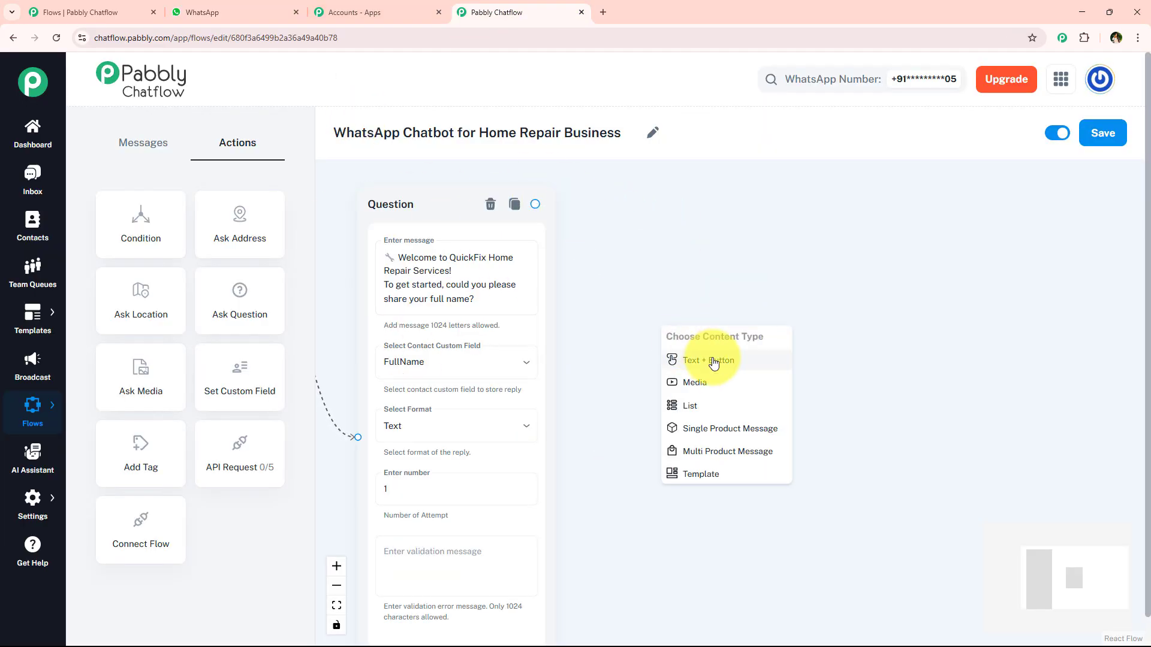
{"action": "scroll", "coordinate": [817, 352], "scroll_direction": "up", "scroll_amount": 2}
{"action": "left_click", "coordinate": [773, 364]}
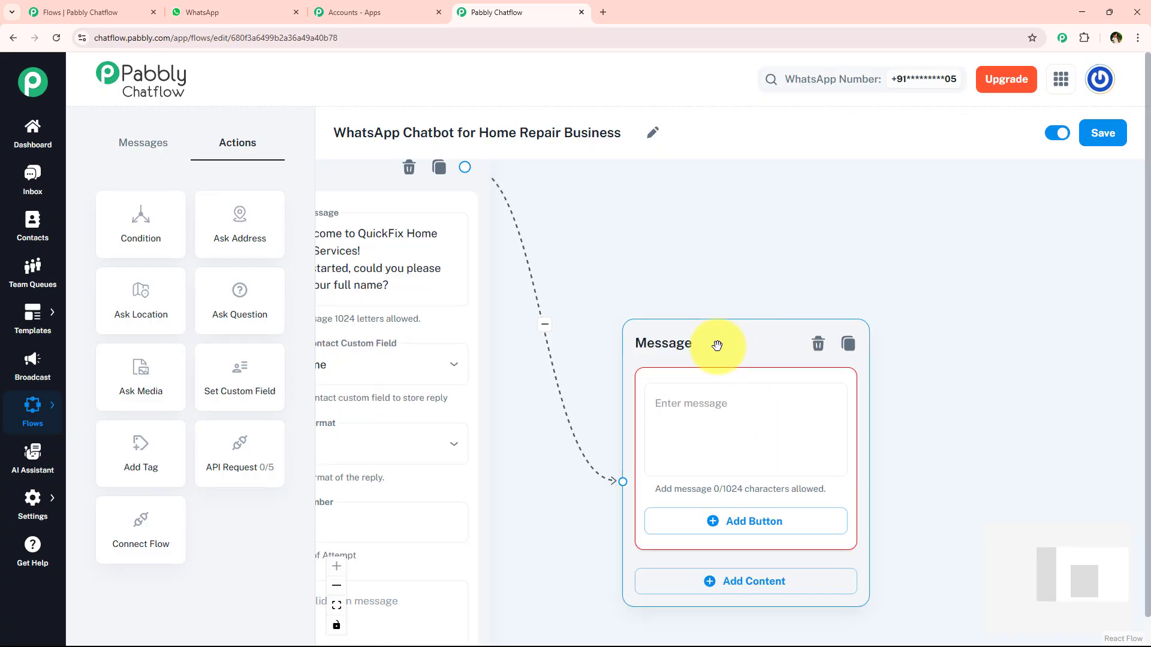
{"action": "left_click_drag", "start_coordinate": [719, 341], "coordinate": [689, 308]}
{"action": "left_click", "coordinate": [660, 375]}
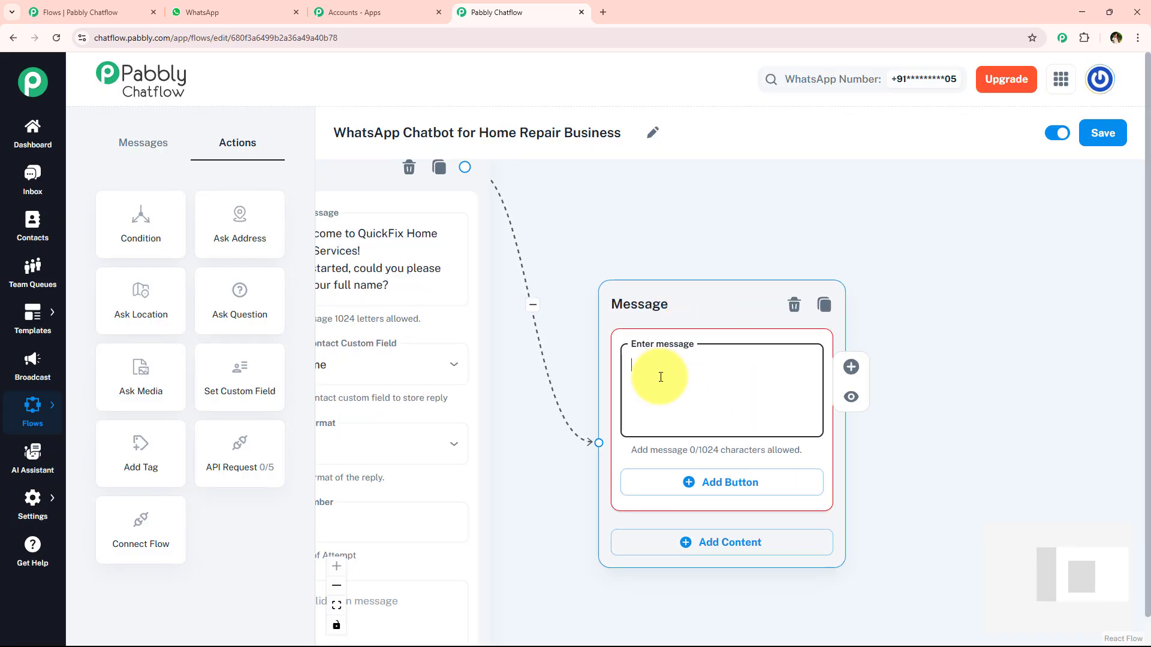
{"action": "type", "text": "Here’s what you can do:"}
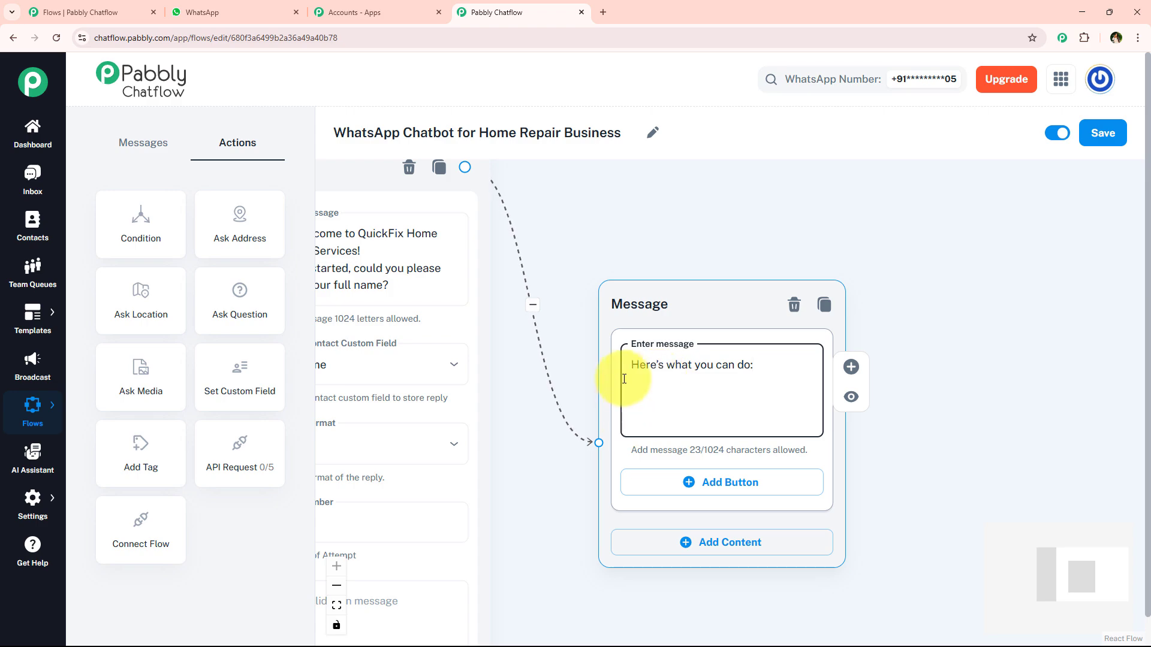
- Check the three reply options in the WhatsApp demo chat and add three empty buttons to the "Here’s what you can do:" message
{"action": "key", "text": "ctrl+2"}
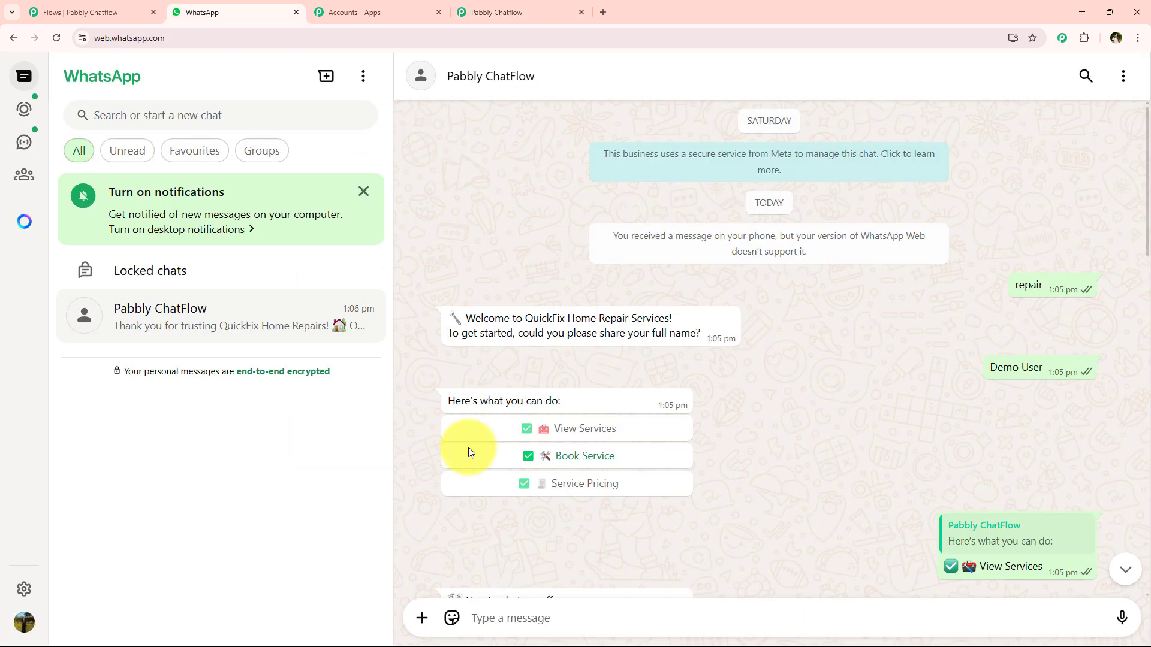
{"action": "left_click_drag", "start_coordinate": [479, 427], "coordinate": [635, 505]}
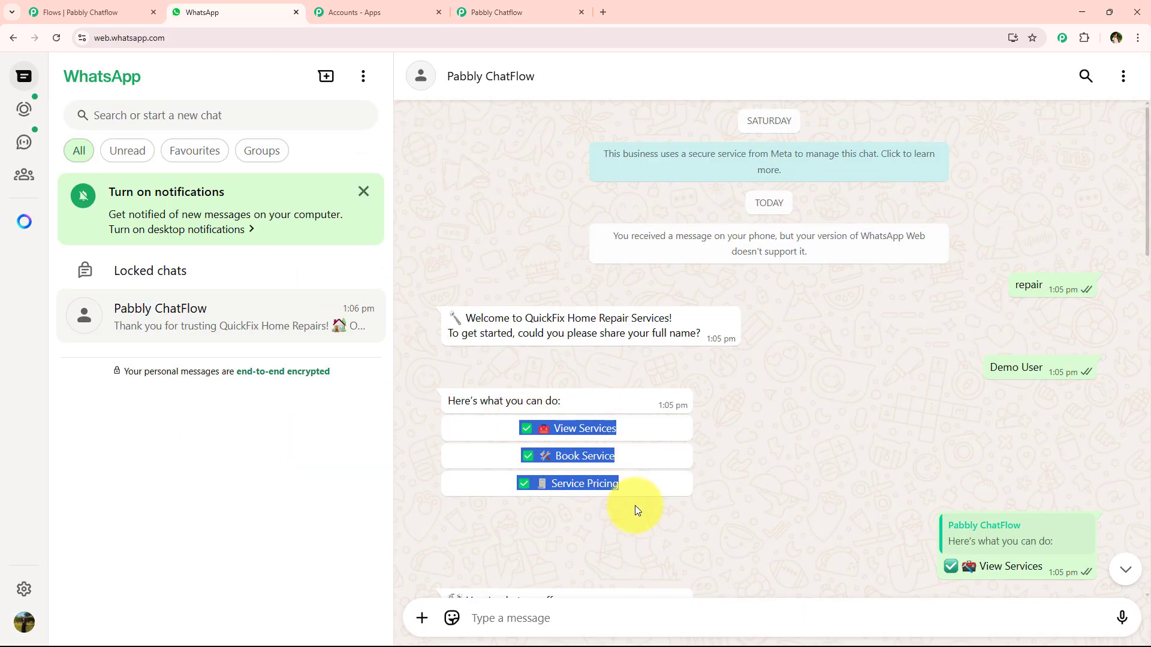
{"action": "left_click", "coordinate": [497, 12]}
{"action": "left_click_drag", "start_coordinate": [1072, 490], "coordinate": [965, 350]}
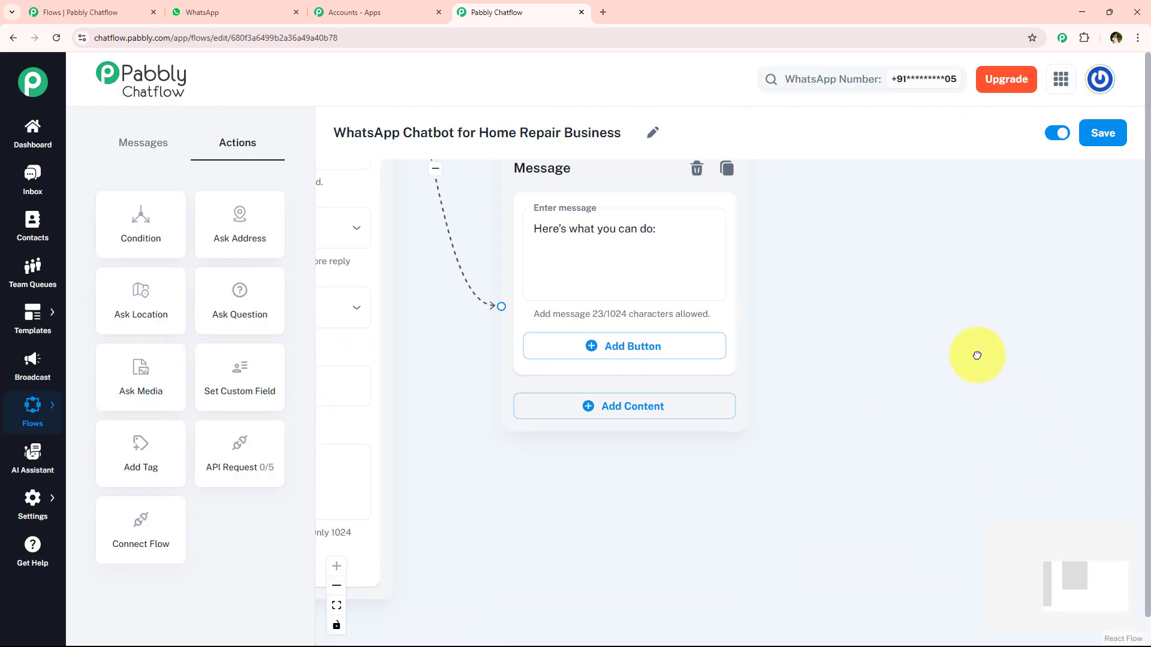
{"action": "left_click", "coordinate": [639, 357]}
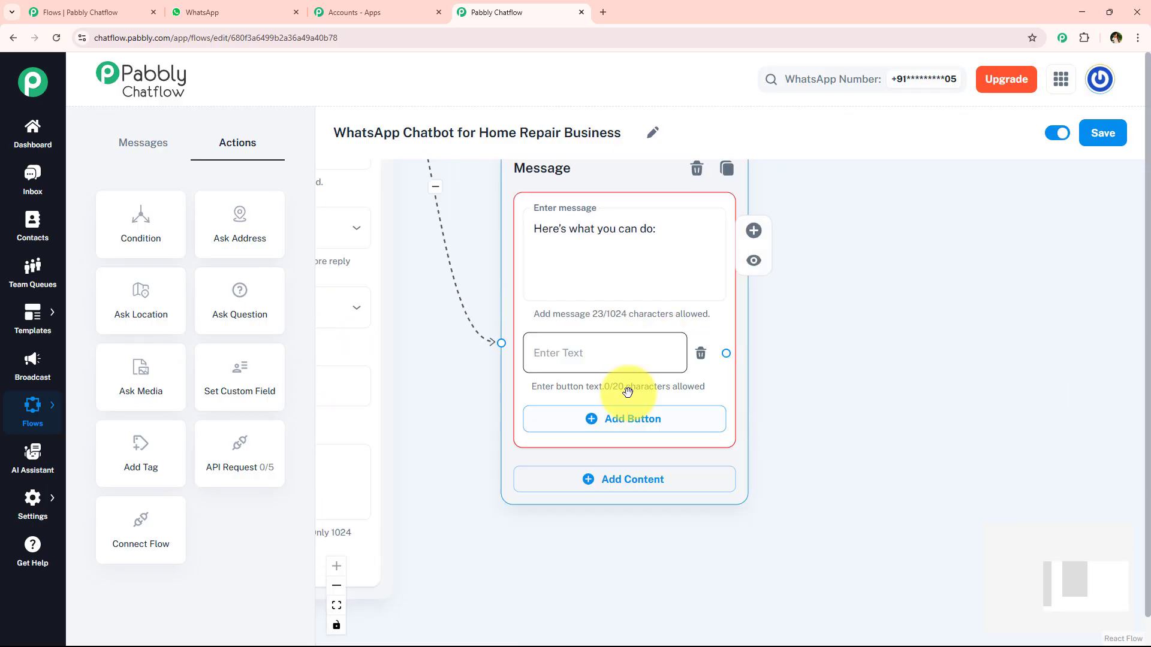
{"action": "left_click", "coordinate": [626, 415]}
{"action": "left_click", "coordinate": [606, 487]}
- Label the message's first button "✅ 🧰 View Services"
{"action": "left_click", "coordinate": [587, 358]}
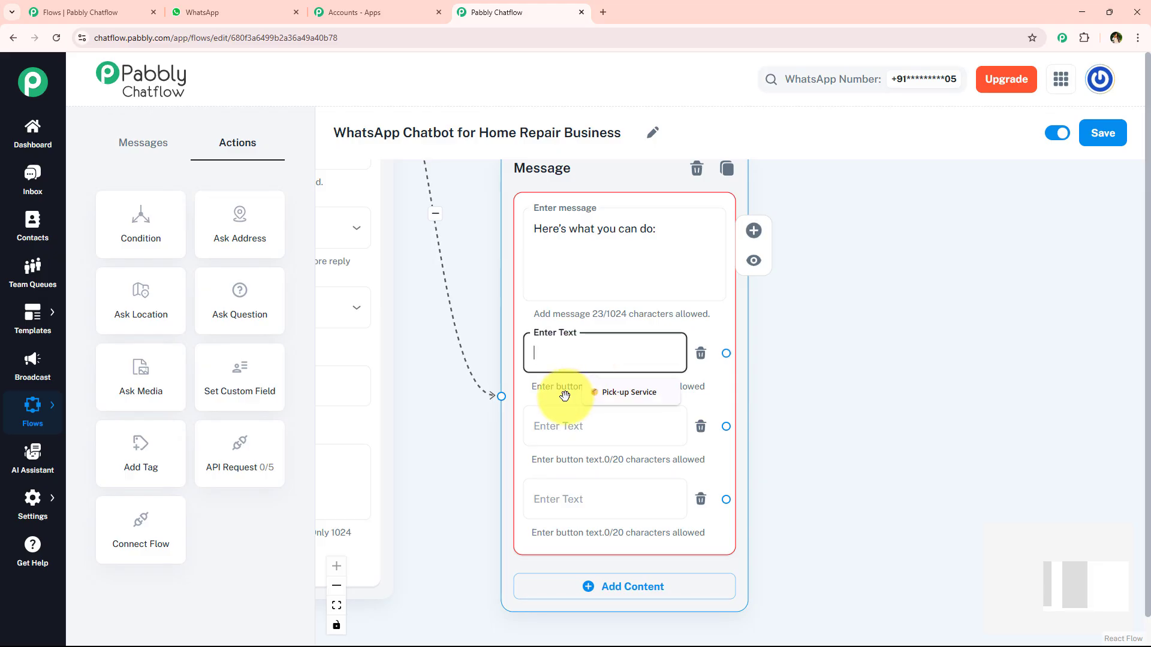
{"action": "left_click", "coordinate": [476, 411]}
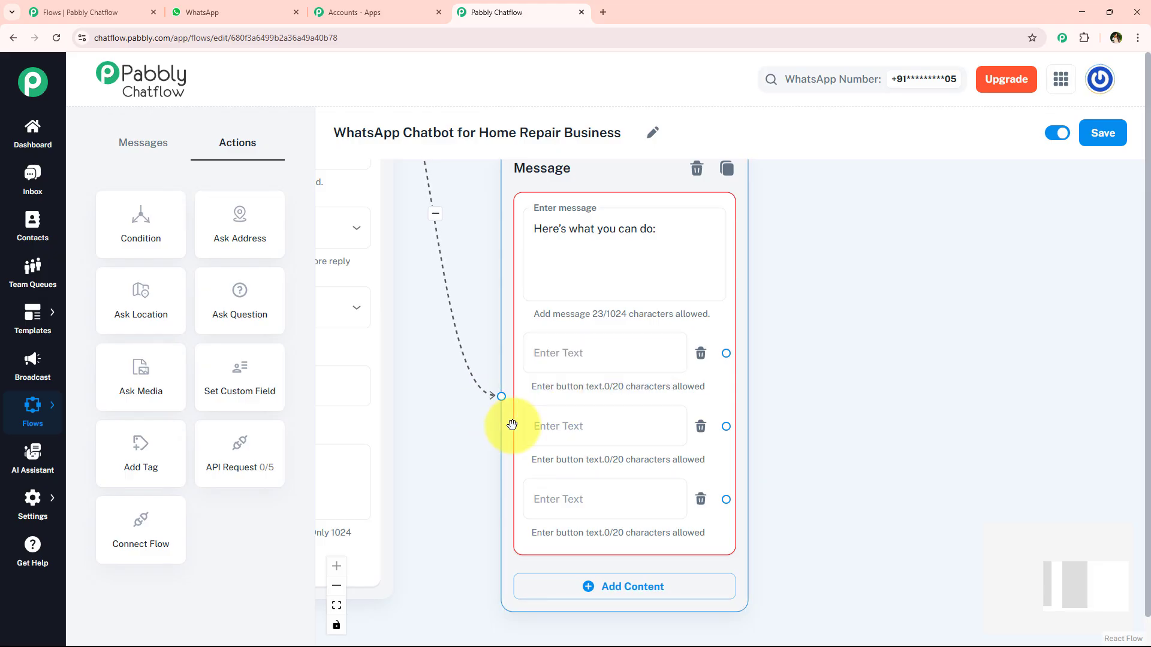
{"action": "left_click", "coordinate": [586, 359]}
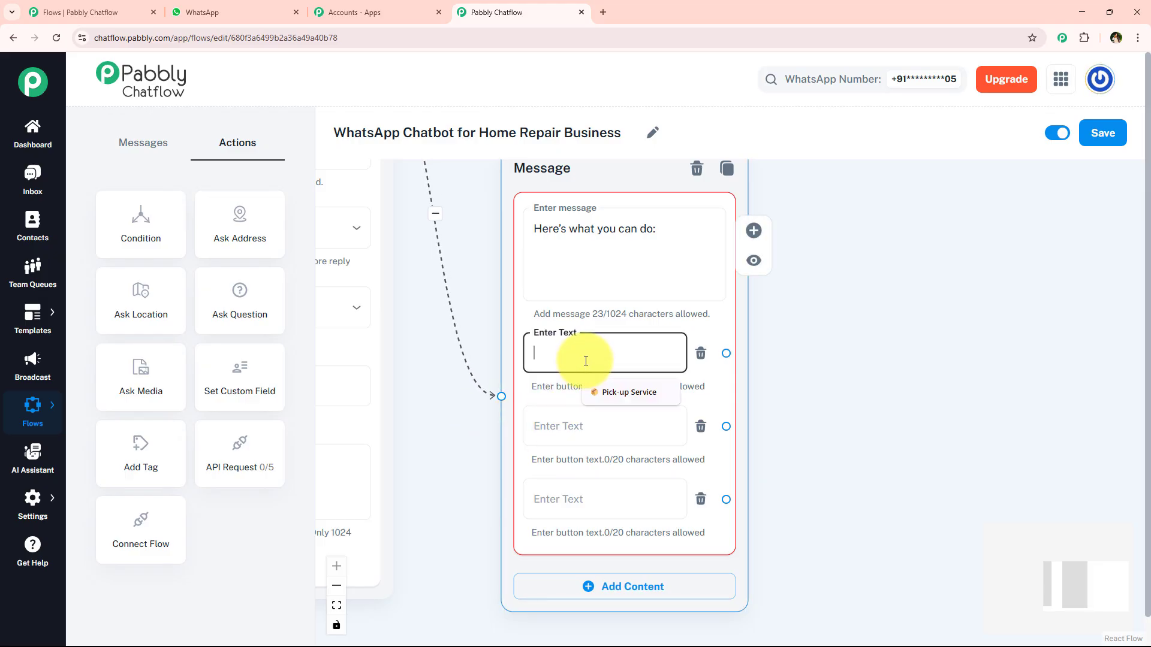
{"action": "type", "text": "✅ 🧰 View Service"}
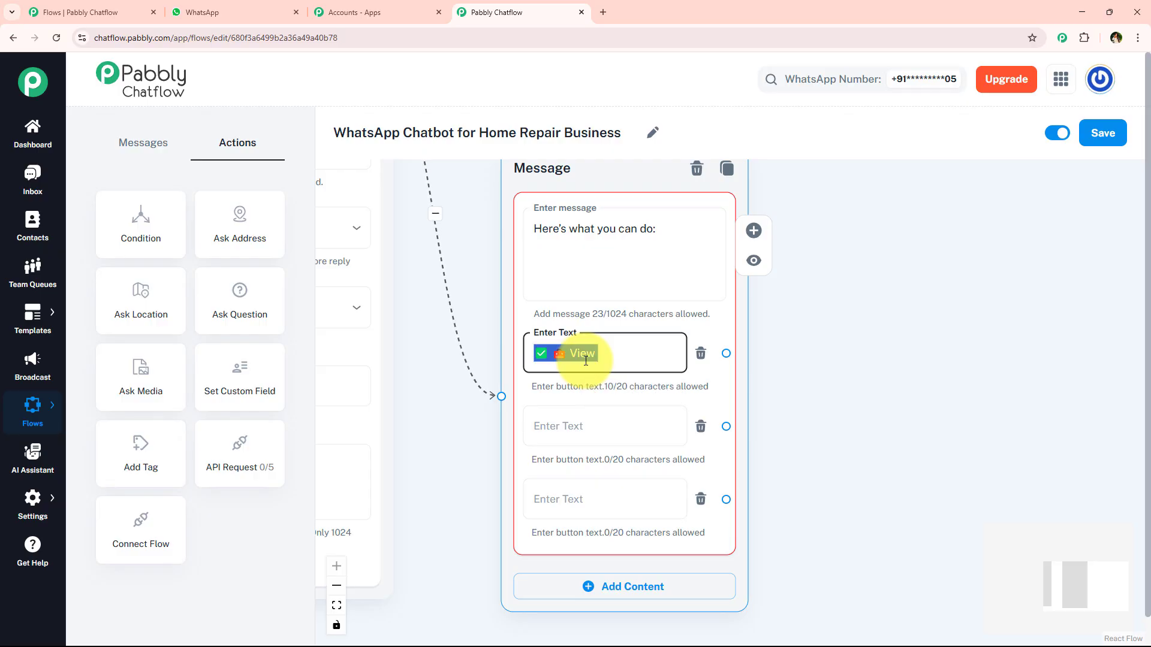
{"action": "key", "text": "ctrl+shift+Left"}
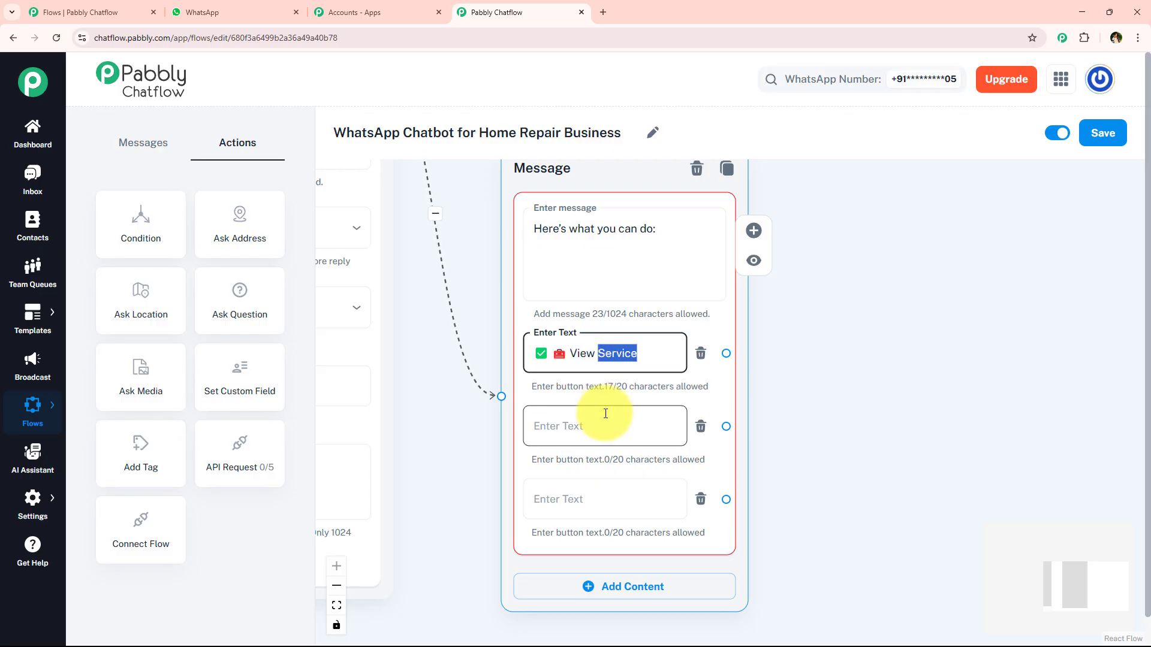
{"action": "left_click", "coordinate": [603, 416]}
{"action": "key", "text": "shift+Tab"}
{"action": "key", "text": "End"}
{"action": "type", "text": "s"}
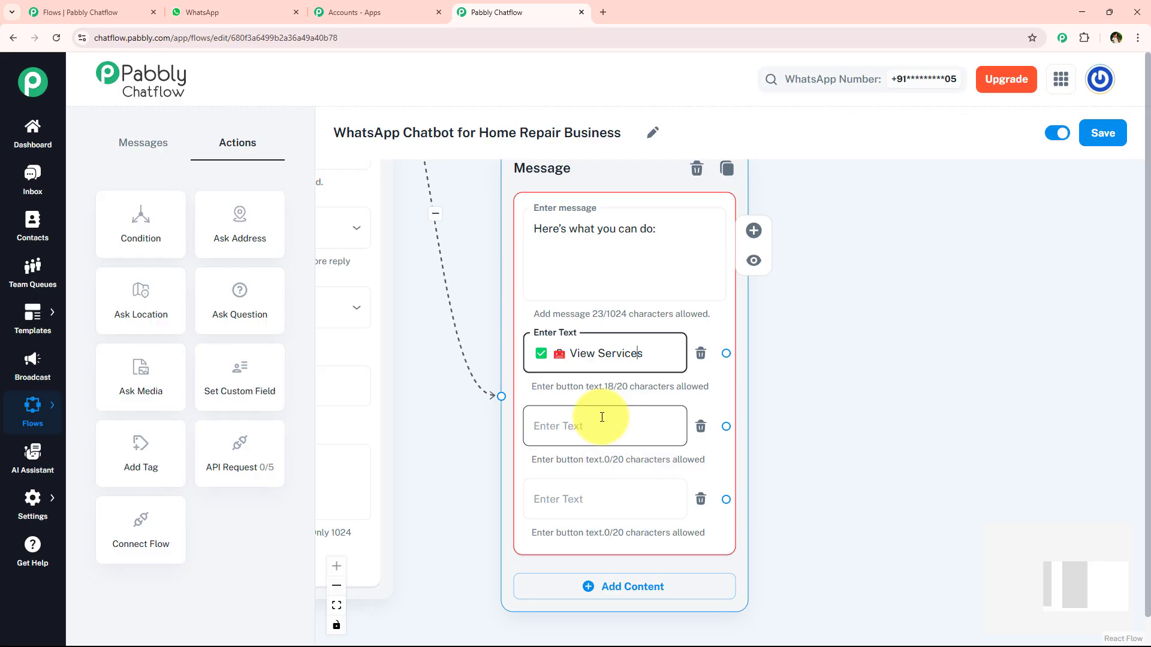
- Label the second button "✅ 🛠️ Book Service" and the third "✅ 🧾 Service Pricing"
{"action": "left_click", "coordinate": [602, 417]}
{"action": "type", "text": "✅ 🛠️ Book Service"}
{"action": "key", "text": "ctrl+shift+Left"}
{"action": "key", "text": "Tab"}
{"action": "type", "text": "✅ 🧾 Service Pricing"}
{"action": "key", "text": "ctrl+a"}
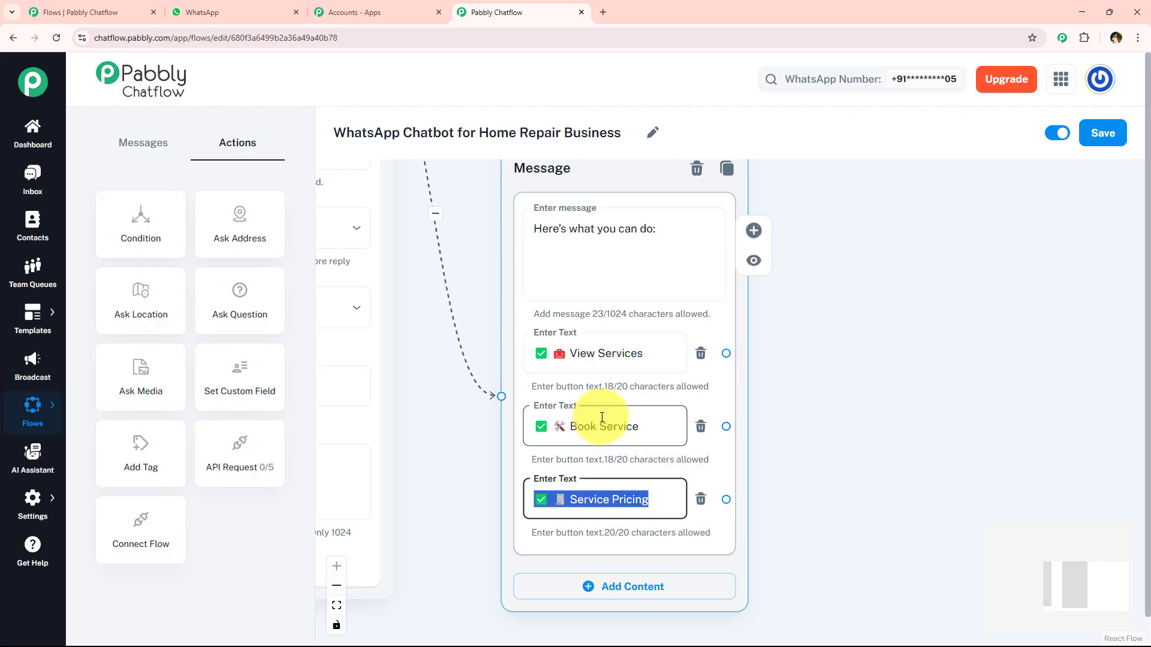
{"action": "left_click", "coordinate": [778, 403]}
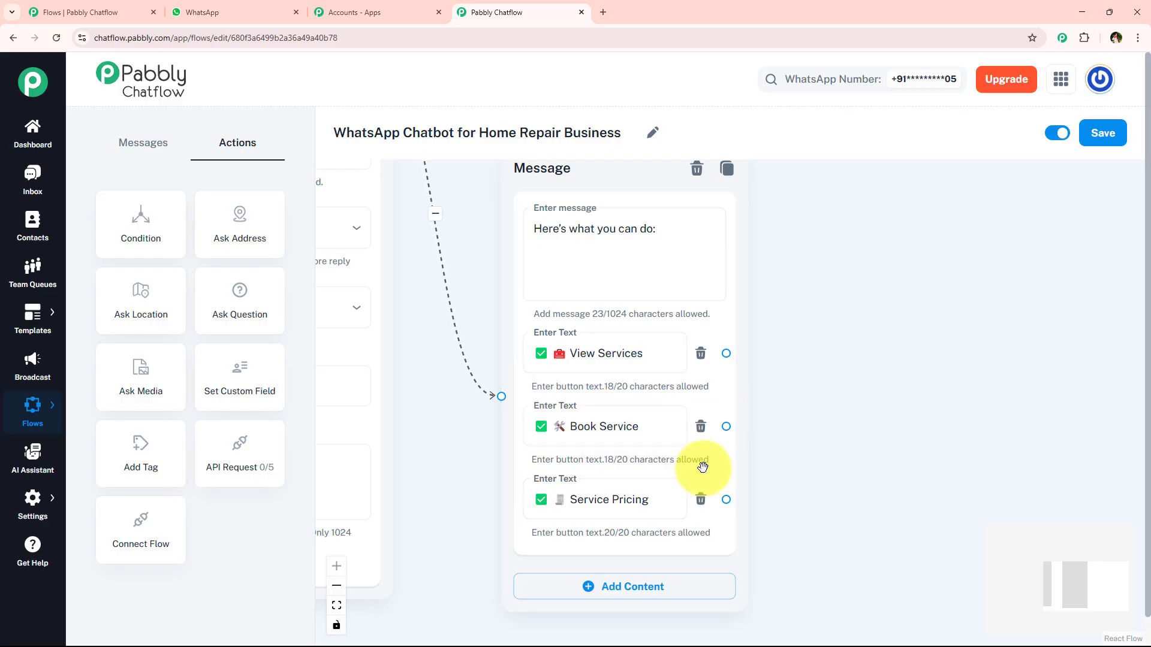
- Connect a new Text + Button message to the View Services button and place it beside the existing message with room between them
{"action": "scroll", "coordinate": [632, 455], "scroll_direction": "down", "scroll_amount": 3}
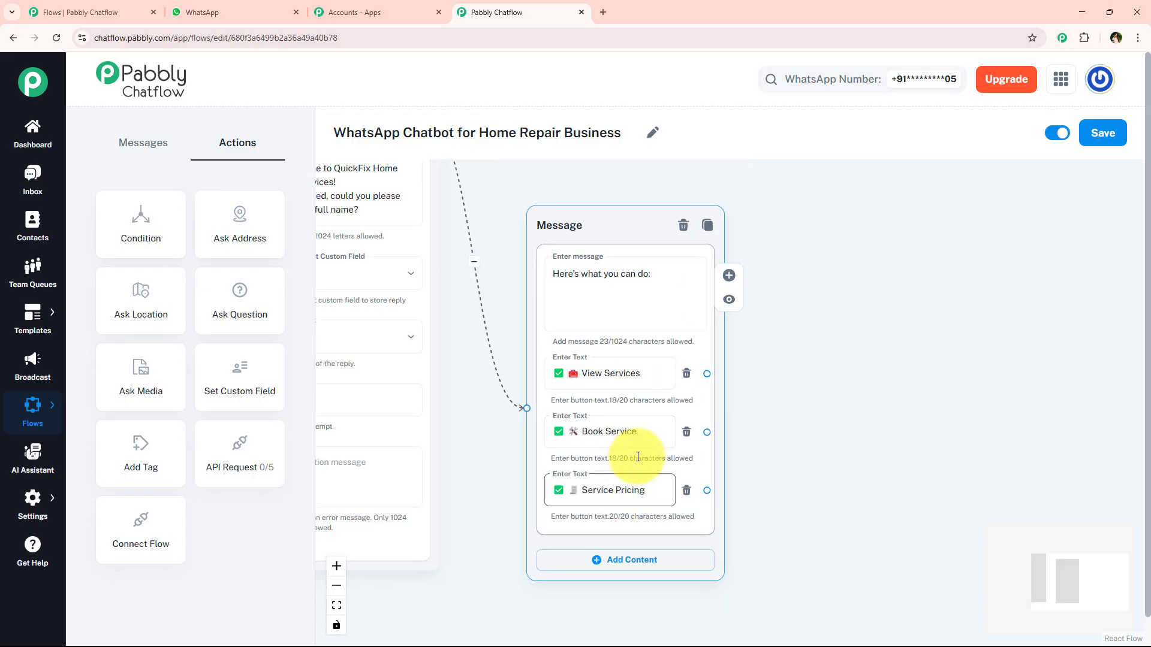
{"action": "scroll", "coordinate": [605, 384], "scroll_direction": "right", "scroll_amount": 3}
{"action": "scroll", "coordinate": [545, 334], "scroll_direction": "up", "scroll_amount": 1}
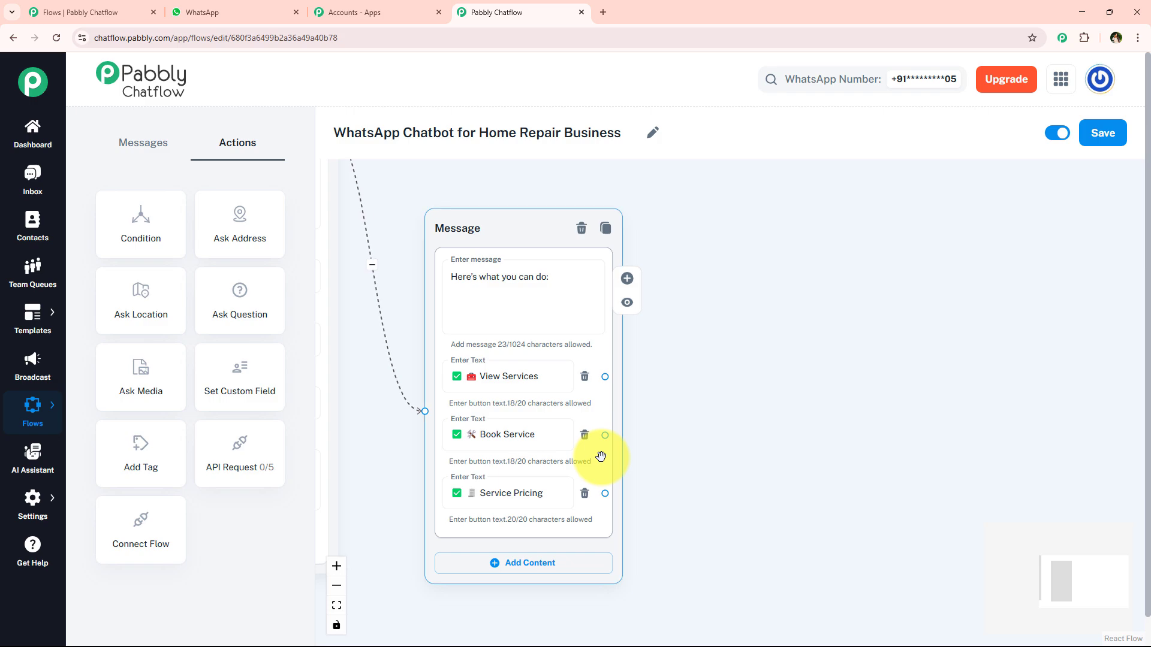
{"action": "left_click", "coordinate": [539, 376]}
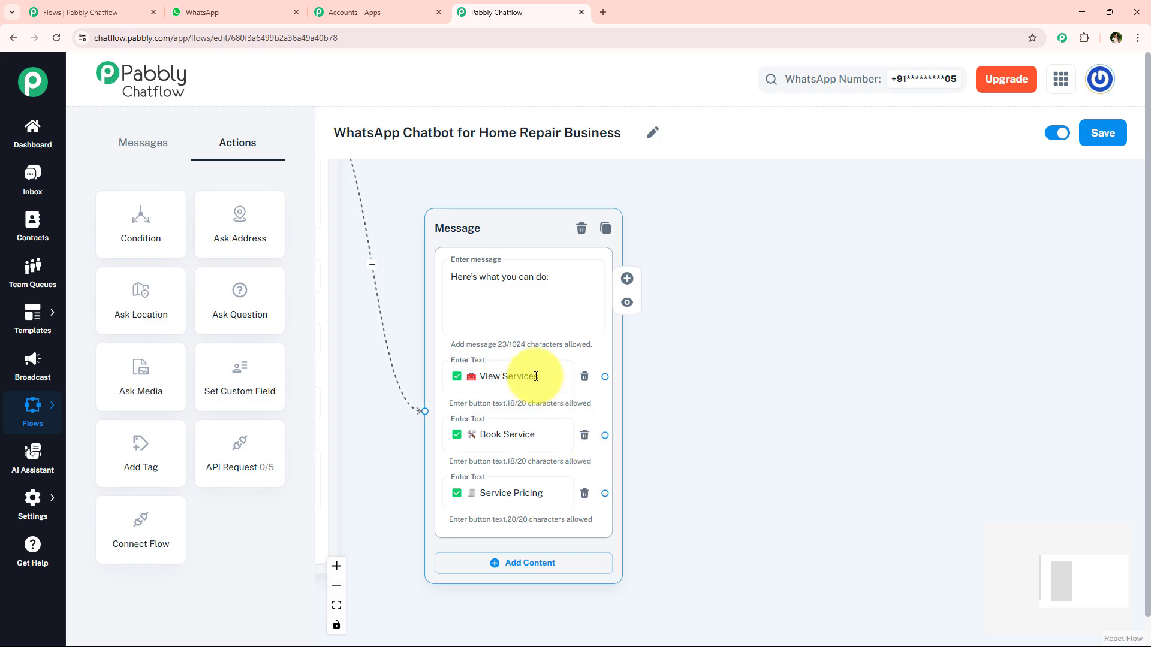
{"action": "scroll", "coordinate": [530, 376], "scroll_direction": "up", "scroll_amount": 3}
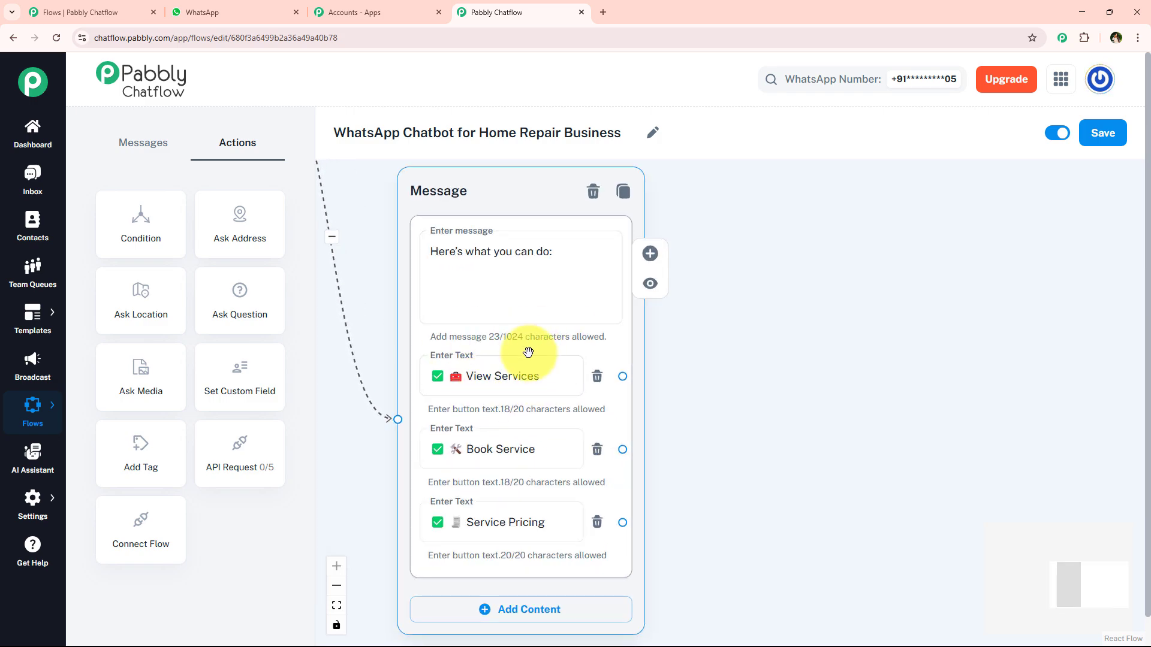
{"action": "left_click_drag", "start_coordinate": [642, 378], "coordinate": [648, 198]}
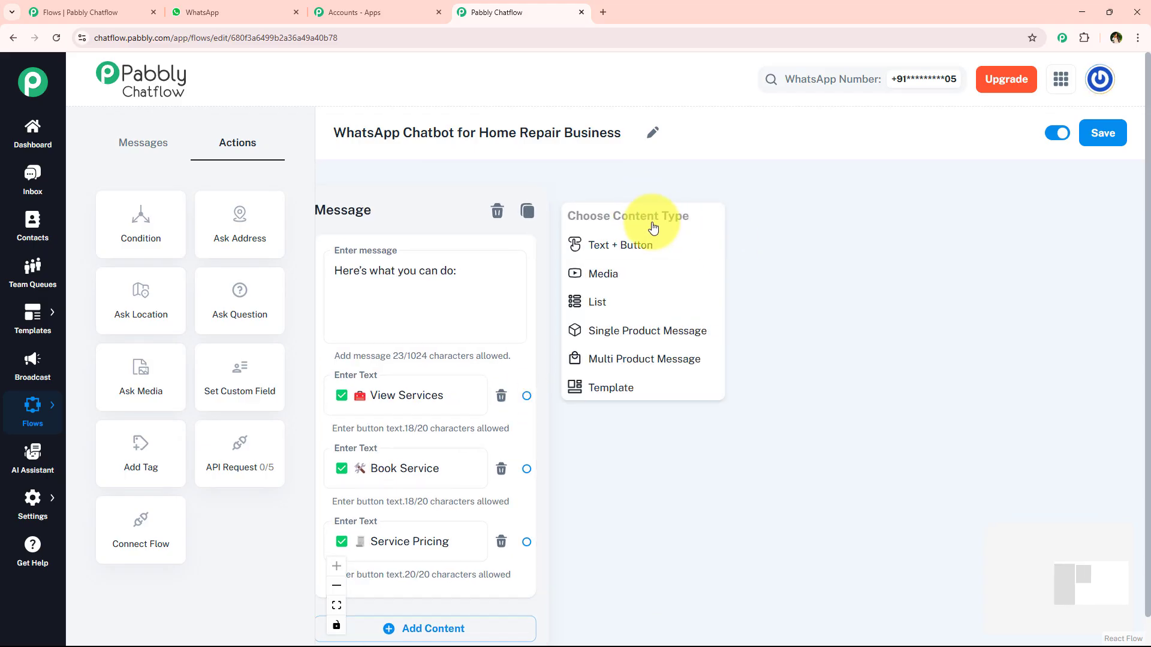
{"action": "left_click", "coordinate": [622, 241]}
{"action": "left_click_drag", "start_coordinate": [649, 231], "coordinate": [783, 206]}
{"action": "left_click", "coordinate": [782, 280]}
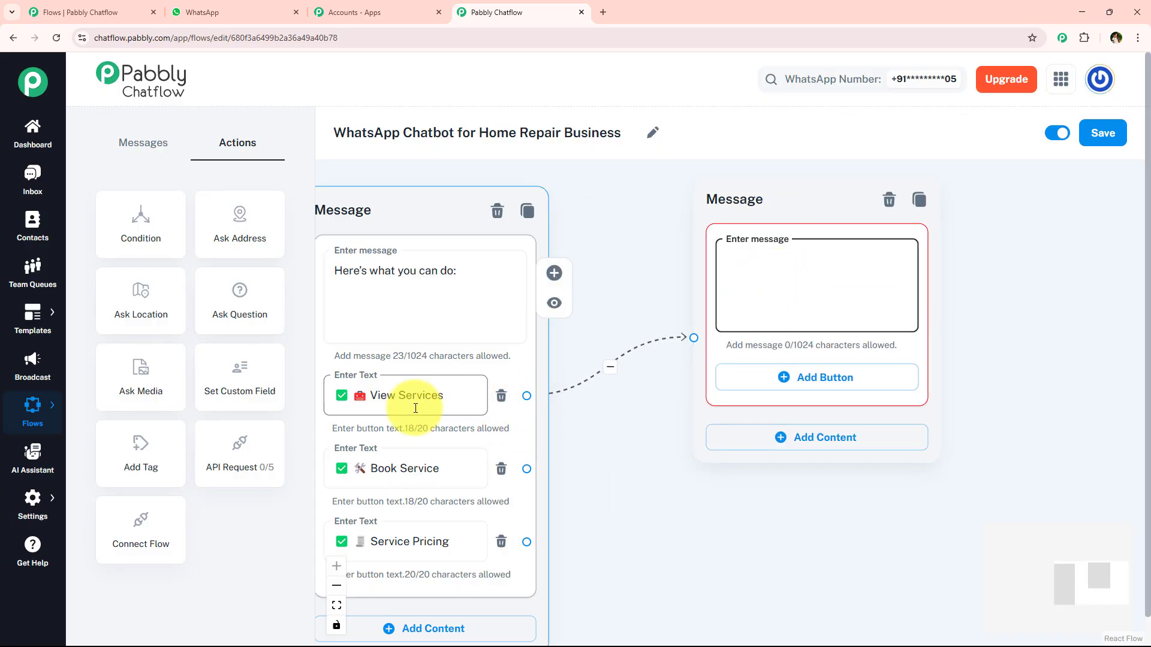
- Copy the "Here's what we offer:" services message from the WhatsApp demo chat and paste it as the new message's text
{"action": "left_click", "coordinate": [228, 13]}
{"action": "scroll", "coordinate": [446, 304], "scroll_direction": "down", "scroll_amount": 7}
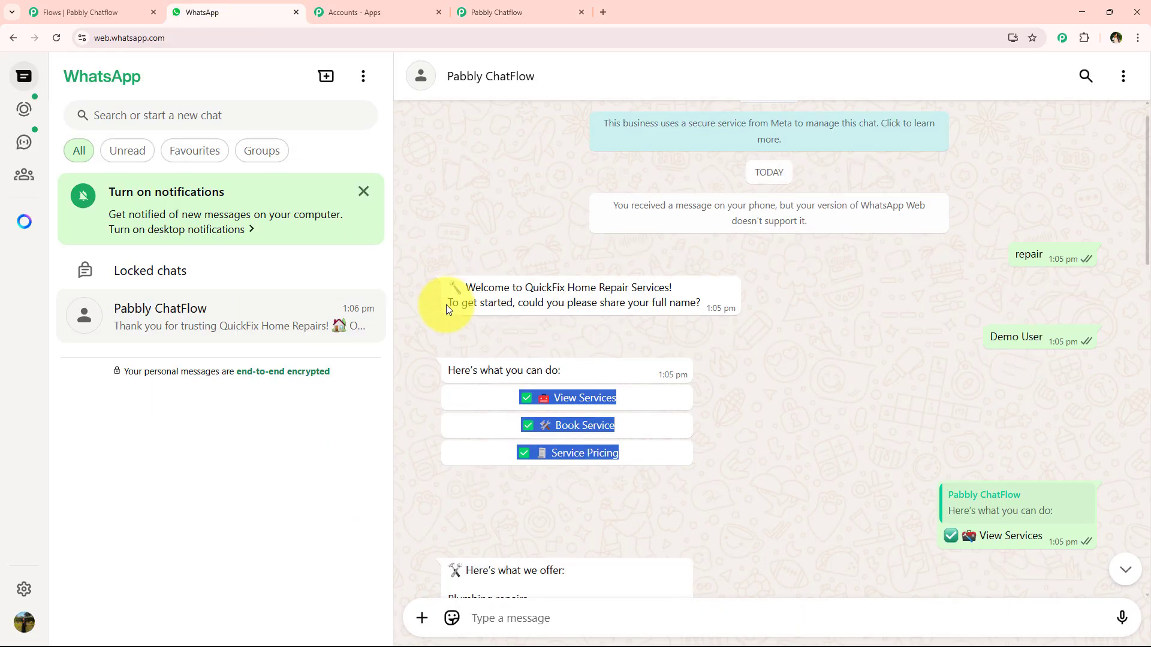
{"action": "scroll", "coordinate": [556, 336], "scroll_direction": "up", "scroll_amount": 2}
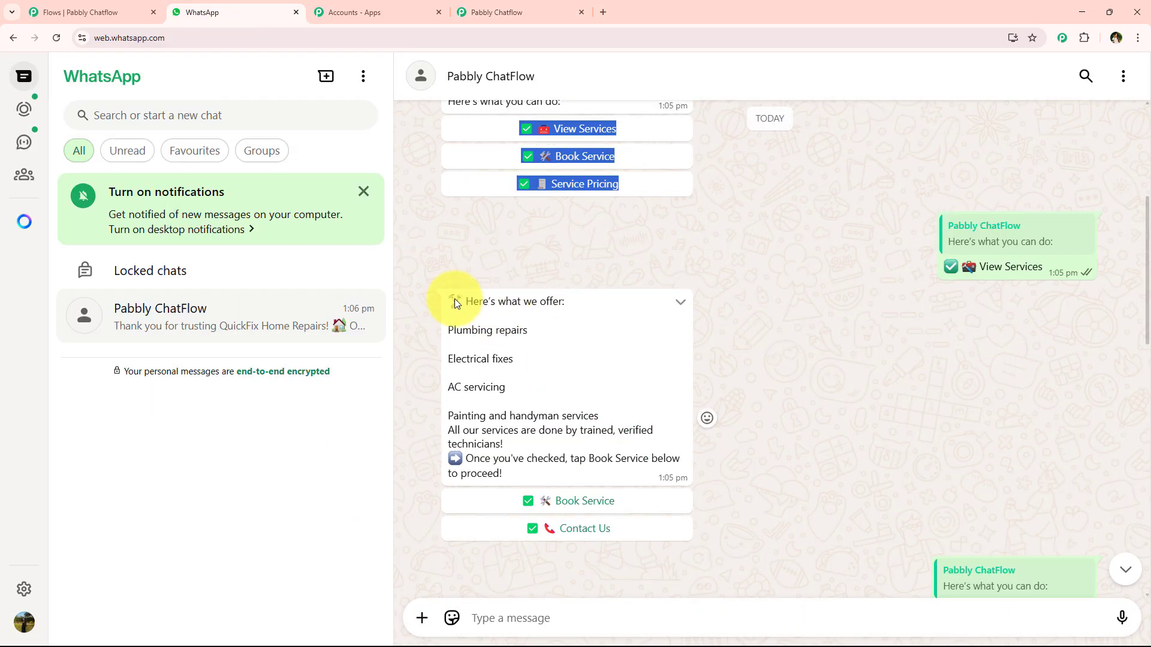
{"action": "left_click_drag", "start_coordinate": [502, 469], "coordinate": [448, 300]}
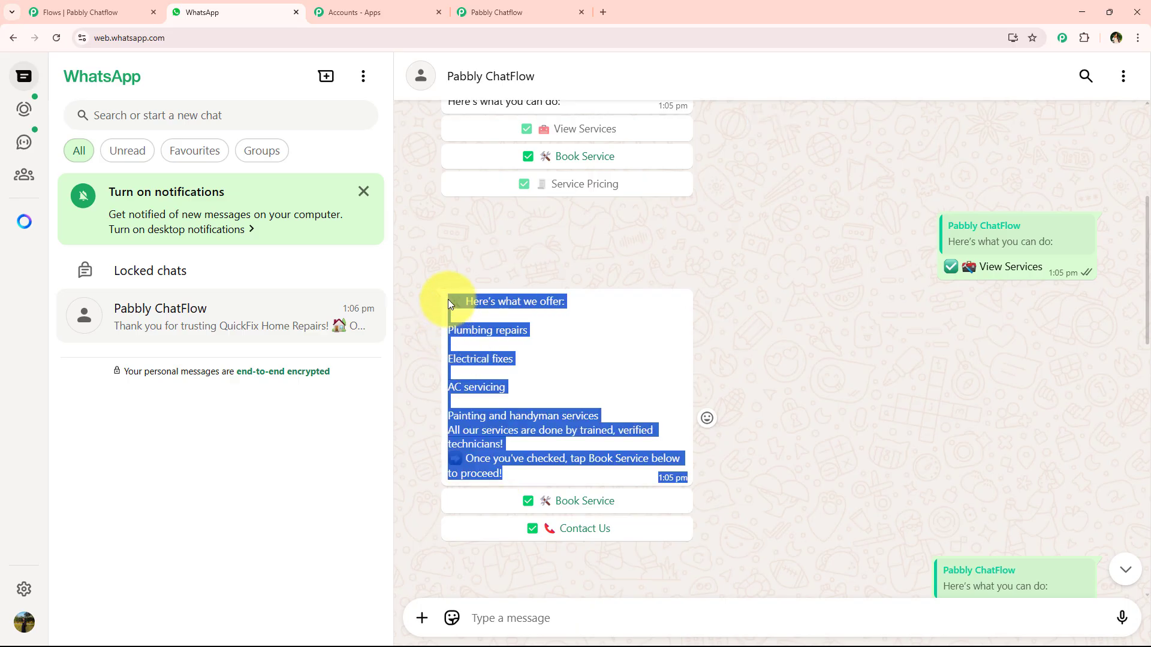
{"action": "left_click", "coordinate": [501, 8]}
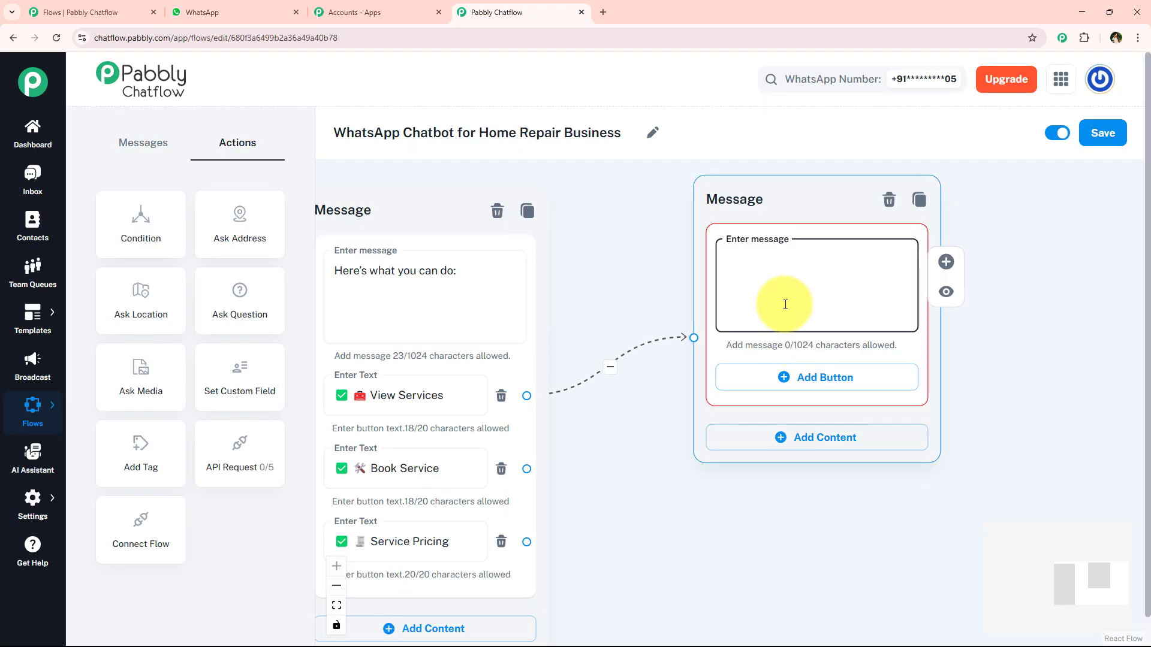
{"action": "key", "text": "ctrl+v"}
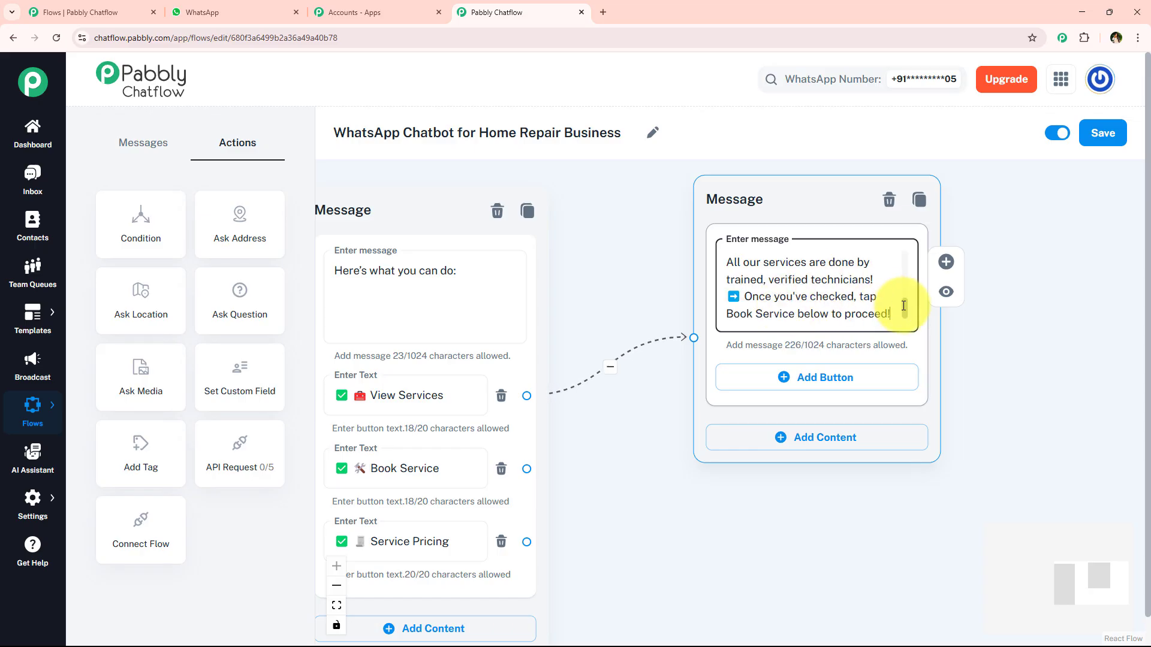
{"action": "mouse_move", "coordinate": [904, 306]}
{"action": "left_mouse_down"}
{"action": "mouse_move", "coordinate": [901, 260]}
{"action": "mouse_move", "coordinate": [904, 315]}
{"action": "left_mouse_up"}
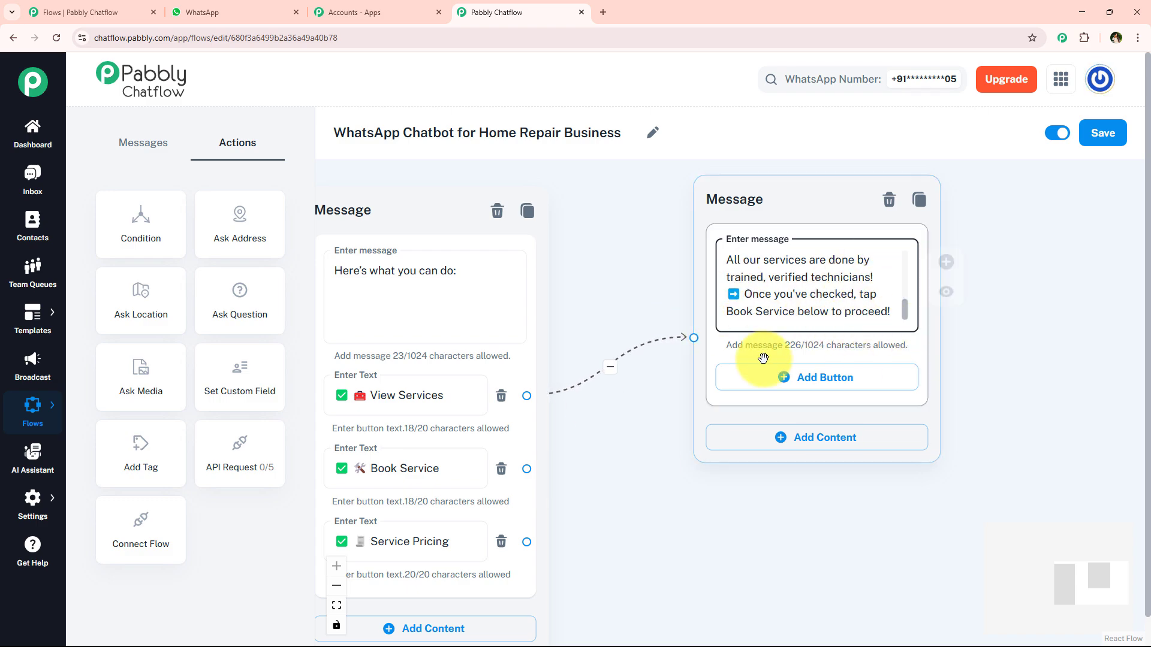
- Add two buttons to the services message, labelled "✅ 🛠 Book Service" and "✅ 📞 Contact Us"
{"action": "left_click", "coordinate": [463, 466]}
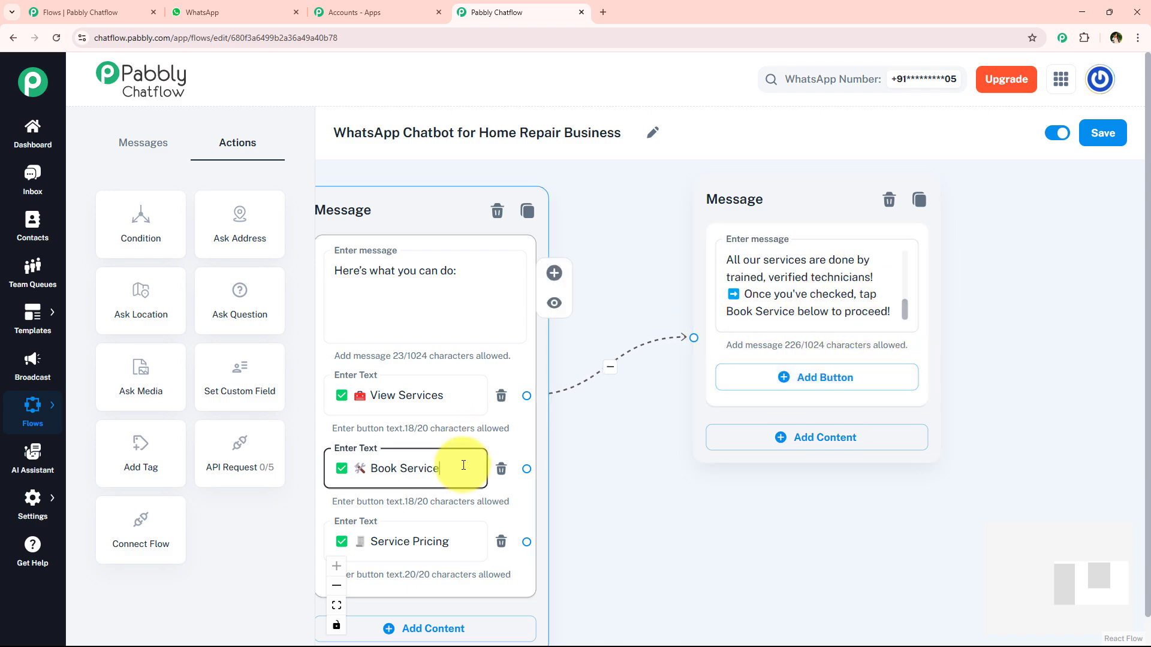
{"action": "left_click", "coordinate": [804, 377]}
{"action": "left_click", "coordinate": [802, 400]}
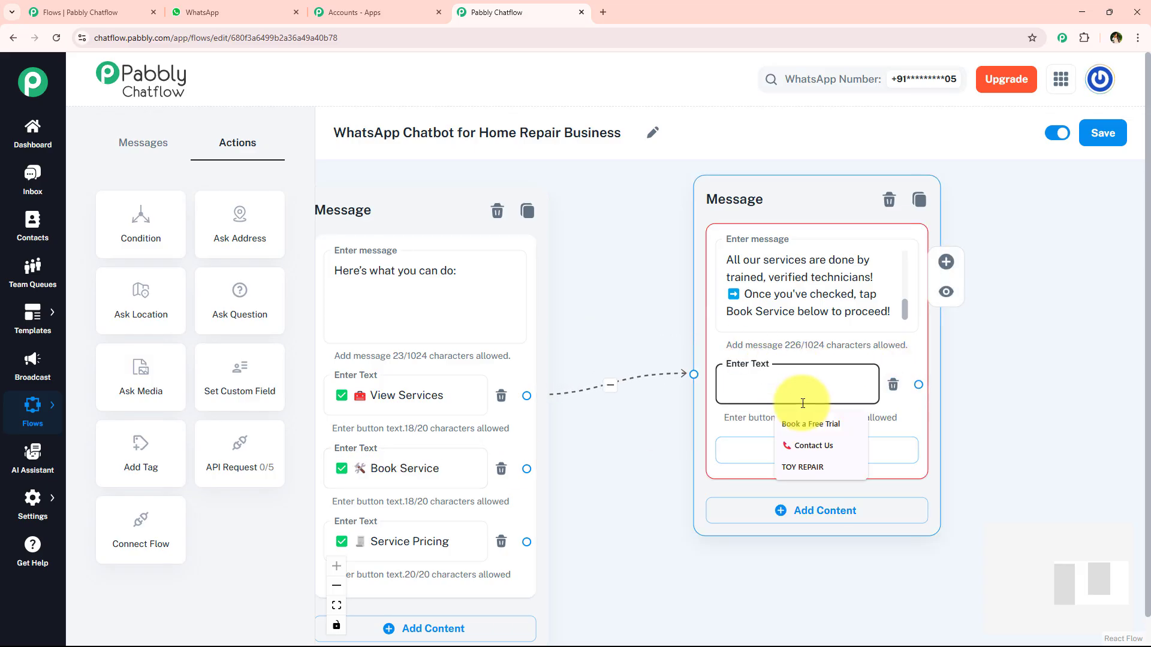
{"action": "type", "text": "✅ 🛠 Book Service"}
{"action": "left_click", "coordinate": [596, 473]}
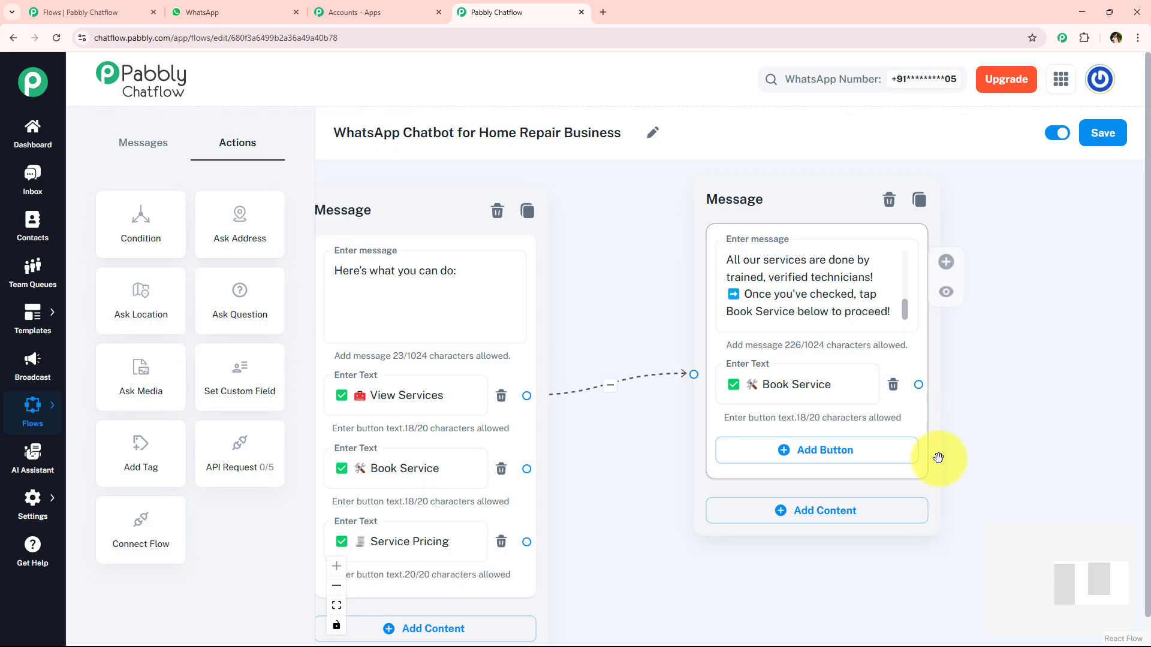
{"action": "left_click", "coordinate": [854, 463]}
{"action": "left_click", "coordinate": [823, 518]}
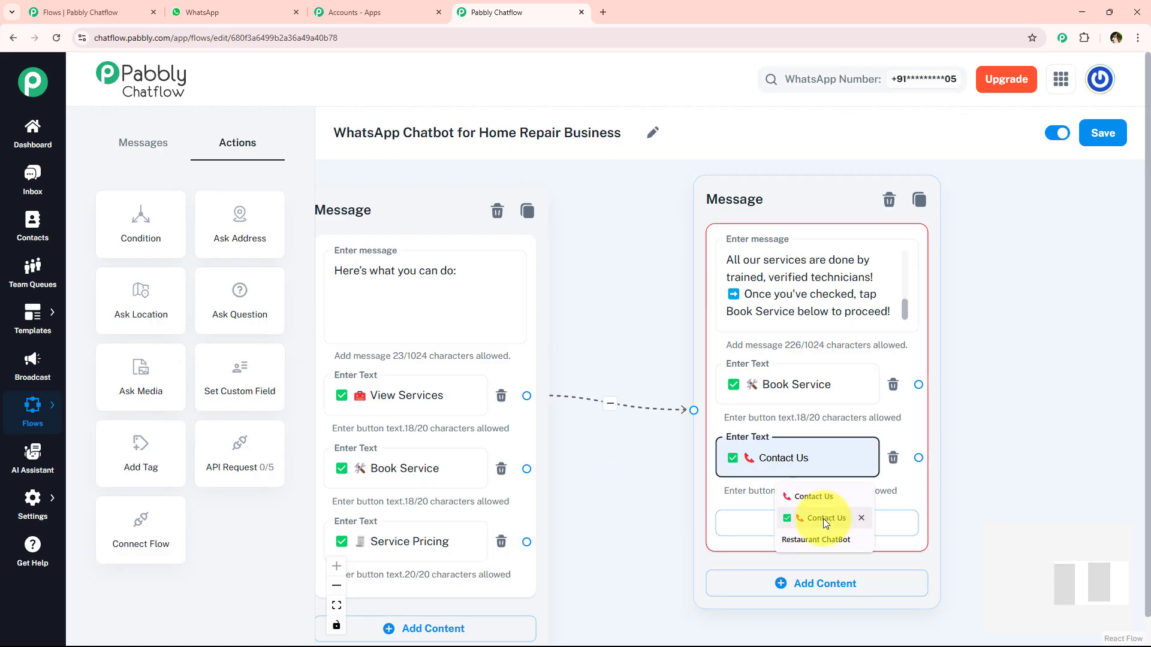
{"action": "scroll", "coordinate": [820, 430], "scroll_direction": "down", "scroll_amount": 3}
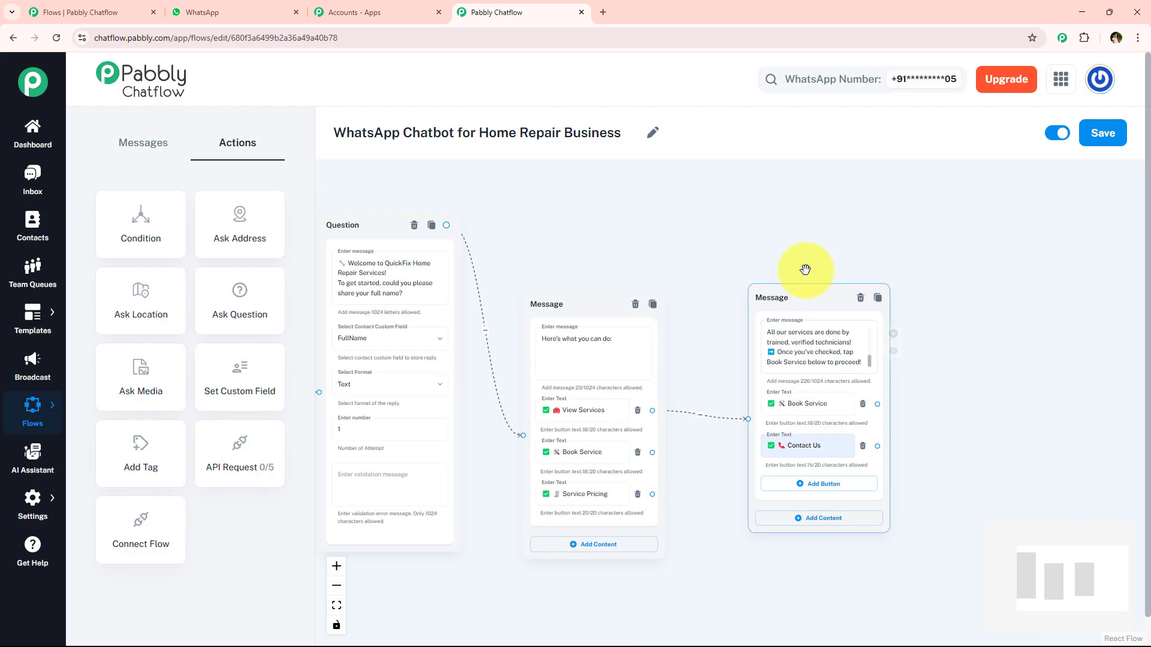
- Move the services message higher on the canvas and connect a new Text + Button message to the menu's Book Service button
{"action": "left_click_drag", "start_coordinate": [804, 239], "coordinate": [802, 154]}
{"action": "scroll", "coordinate": [691, 538], "scroll_direction": "up", "scroll_amount": 3}
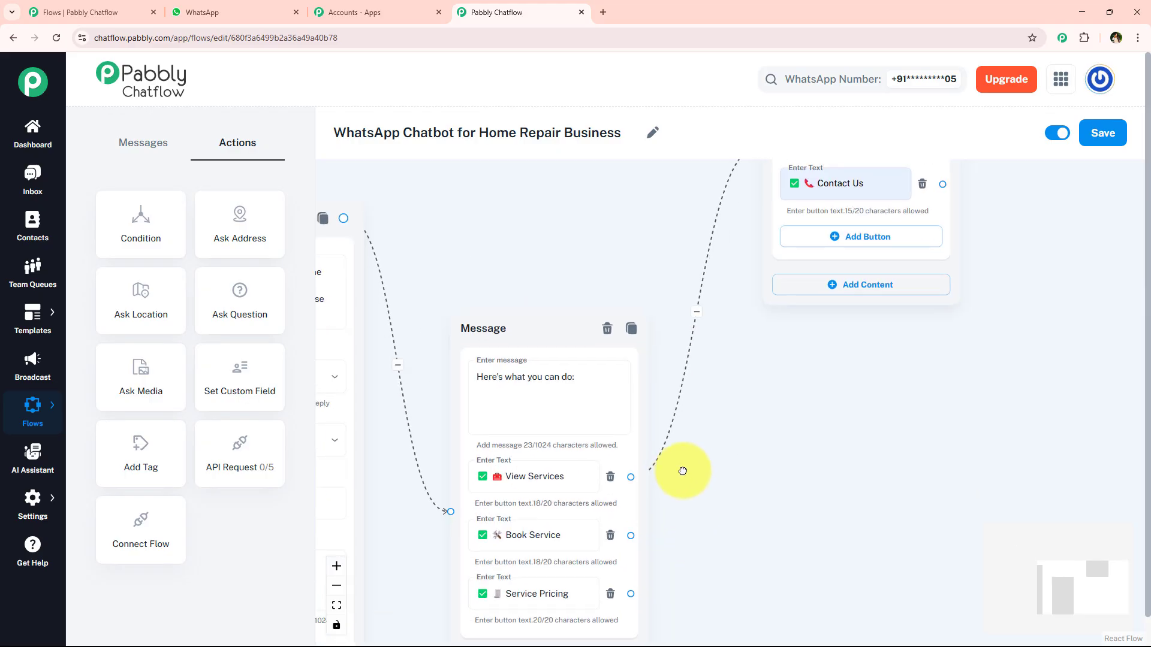
{"action": "left_click_drag", "start_coordinate": [613, 454], "coordinate": [851, 318]}
{"action": "left_click", "coordinate": [780, 373]}
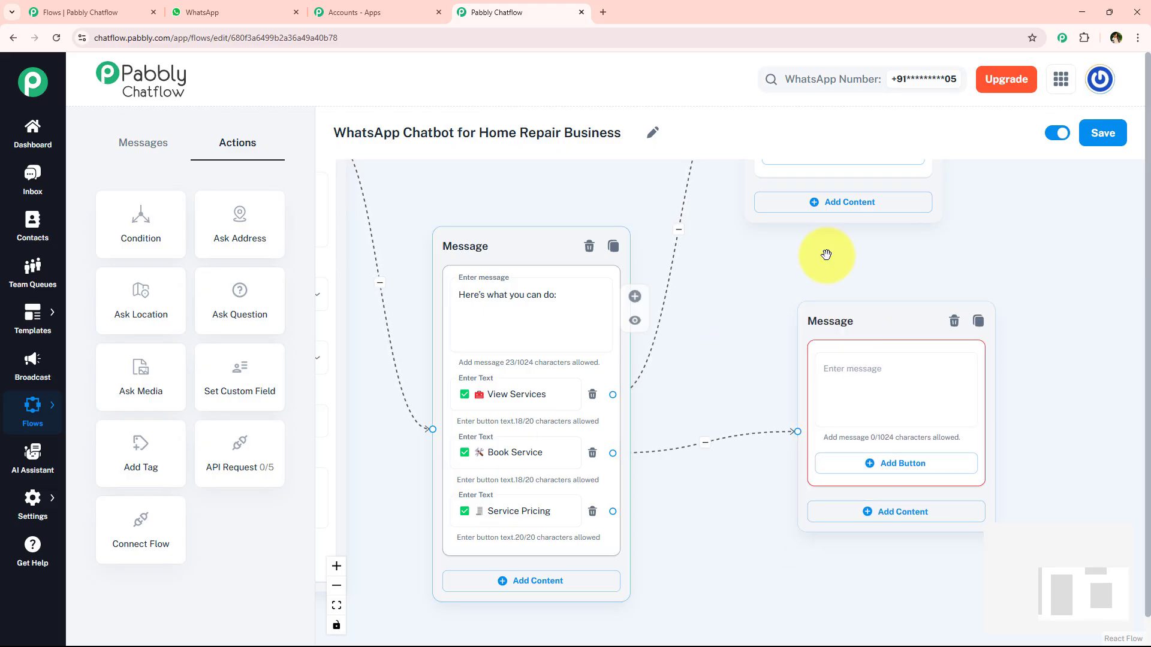
- Copy the "Ready to book?" message from the WhatsApp demo chat and paste it as the new message's text
{"action": "left_click", "coordinate": [228, 12]}
{"action": "scroll", "coordinate": [653, 247], "scroll_direction": "down", "scroll_amount": 10}
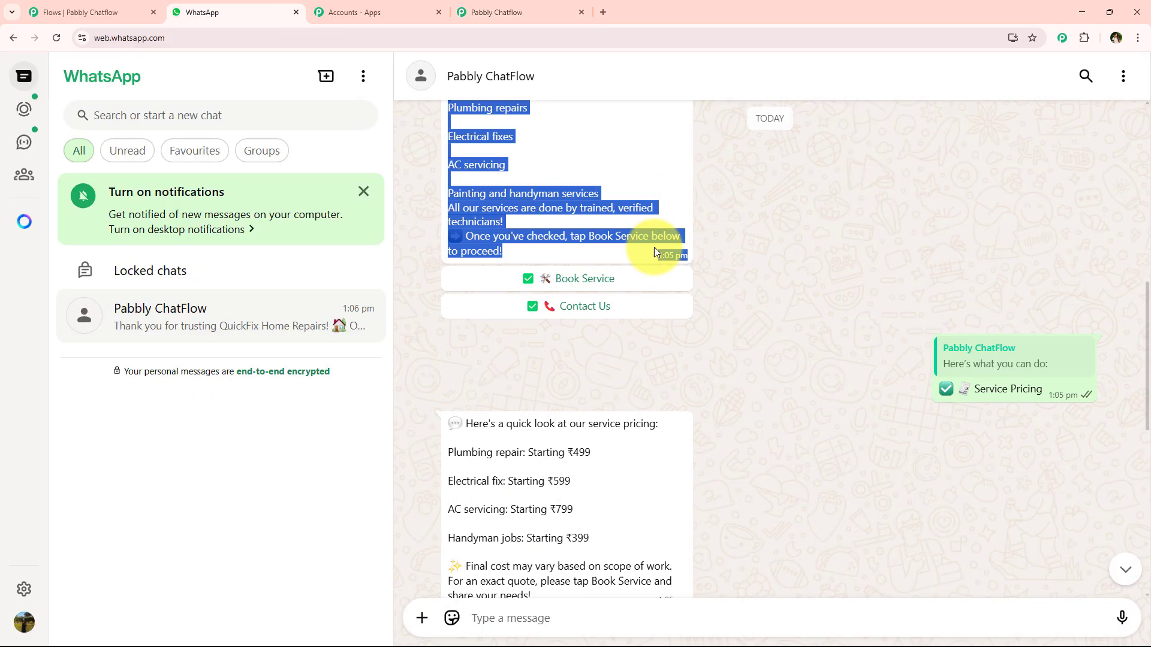
{"action": "scroll", "coordinate": [846, 285], "scroll_direction": "down", "scroll_amount": 3}
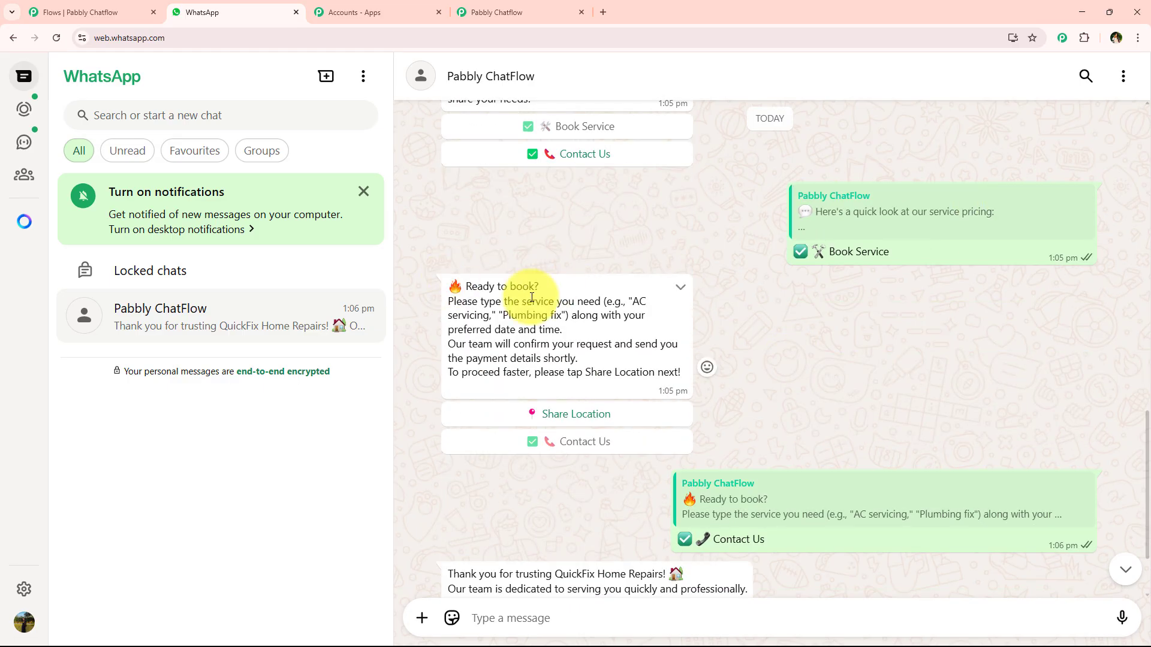
{"action": "left_click_drag", "start_coordinate": [678, 373], "coordinate": [398, 293]}
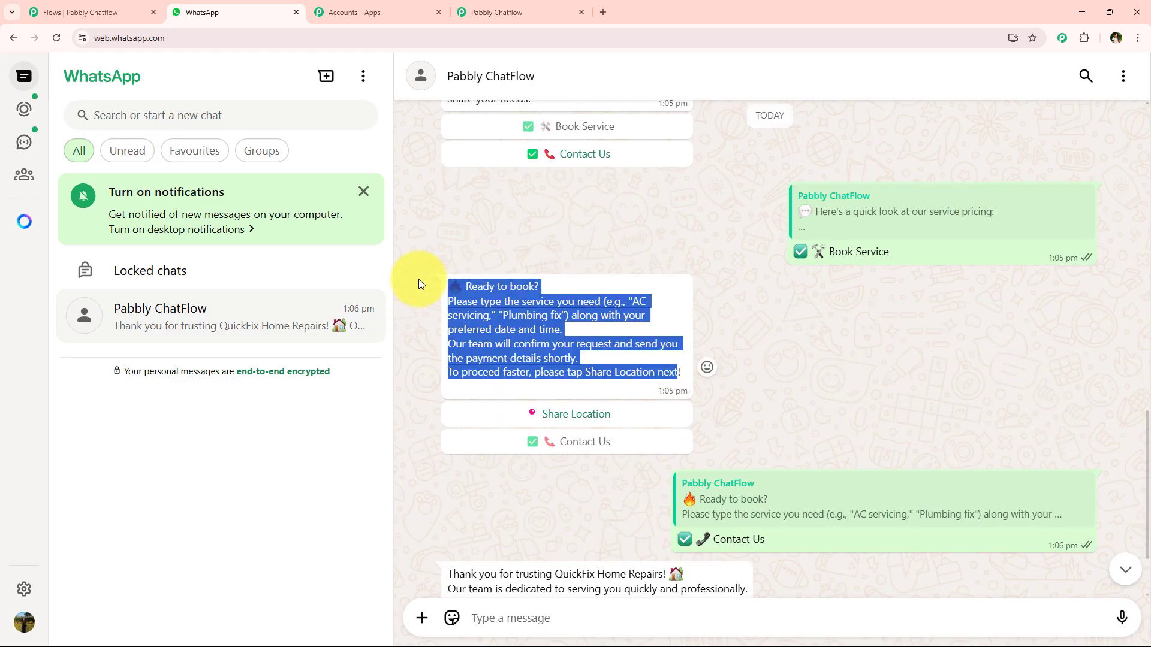
{"action": "left_click", "coordinate": [479, 12]}
{"action": "left_click", "coordinate": [836, 378]}
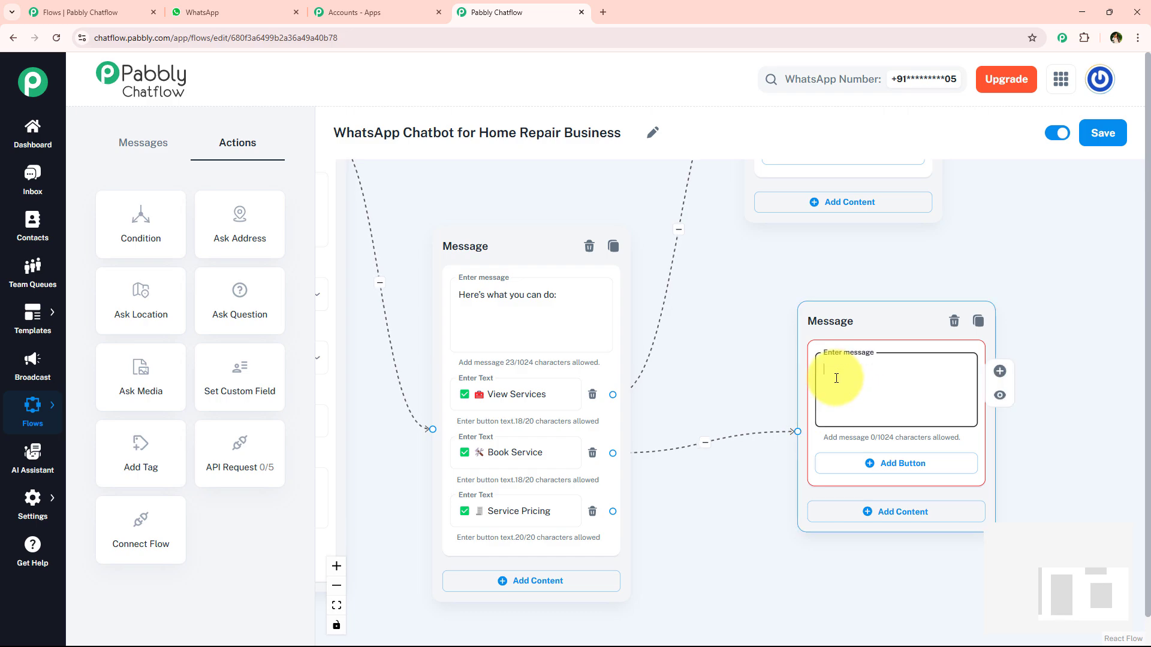
{"action": "key", "text": "ctrl+v"}
{"action": "scroll", "coordinate": [962, 396], "scroll_direction": "up", "scroll_amount": 3}
{"action": "scroll", "coordinate": [965, 411], "scroll_direction": "down", "scroll_amount": 3}
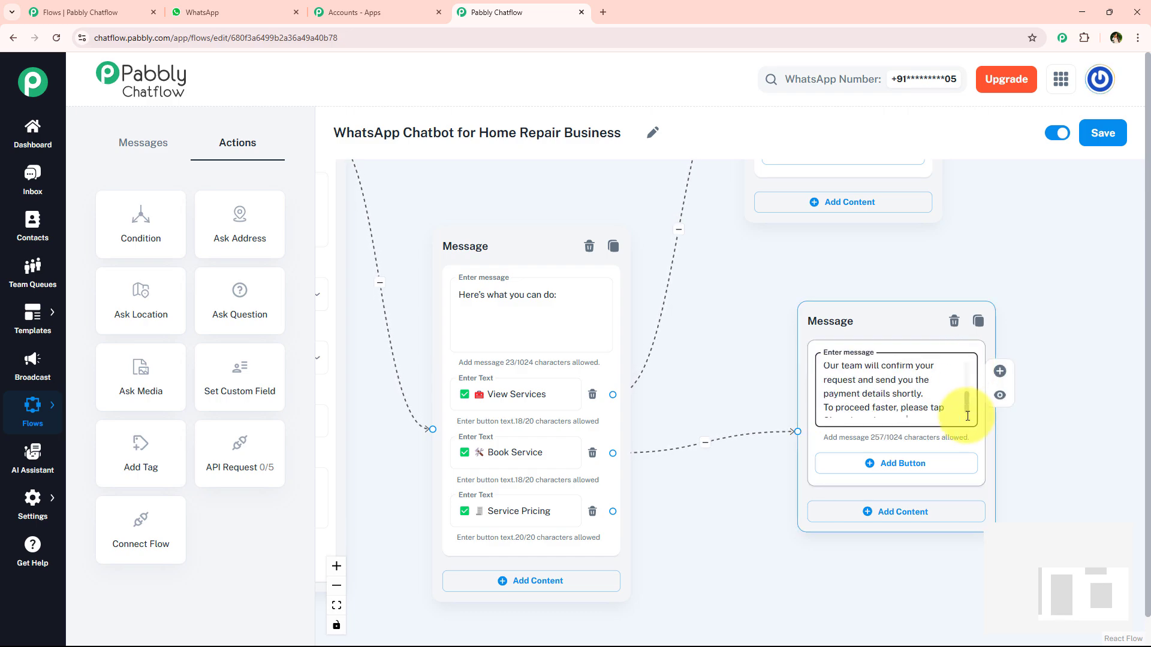
{"action": "scroll", "coordinate": [843, 413], "scroll_direction": "up", "scroll_amount": 2}
{"action": "left_click_drag", "start_coordinate": [1010, 452], "coordinate": [843, 427]}
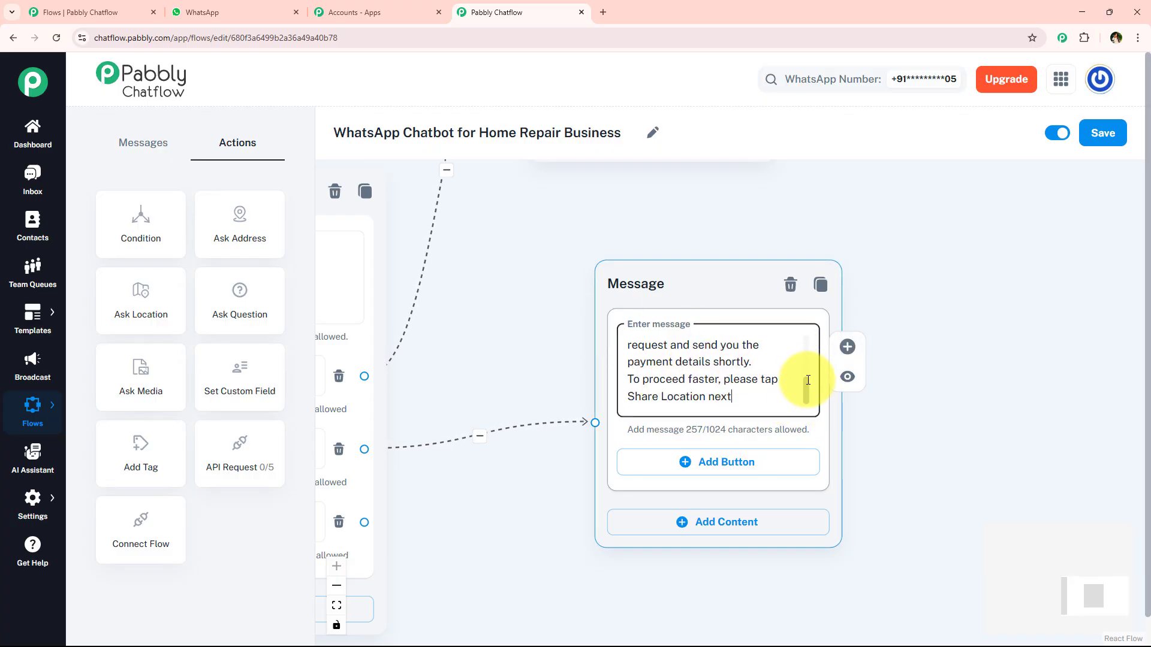
{"action": "mouse_move", "coordinate": [808, 380]}
{"action": "left_mouse_down"}
{"action": "mouse_move", "coordinate": [799, 341]}
{"action": "mouse_move", "coordinate": [804, 385]}
{"action": "left_mouse_up"}
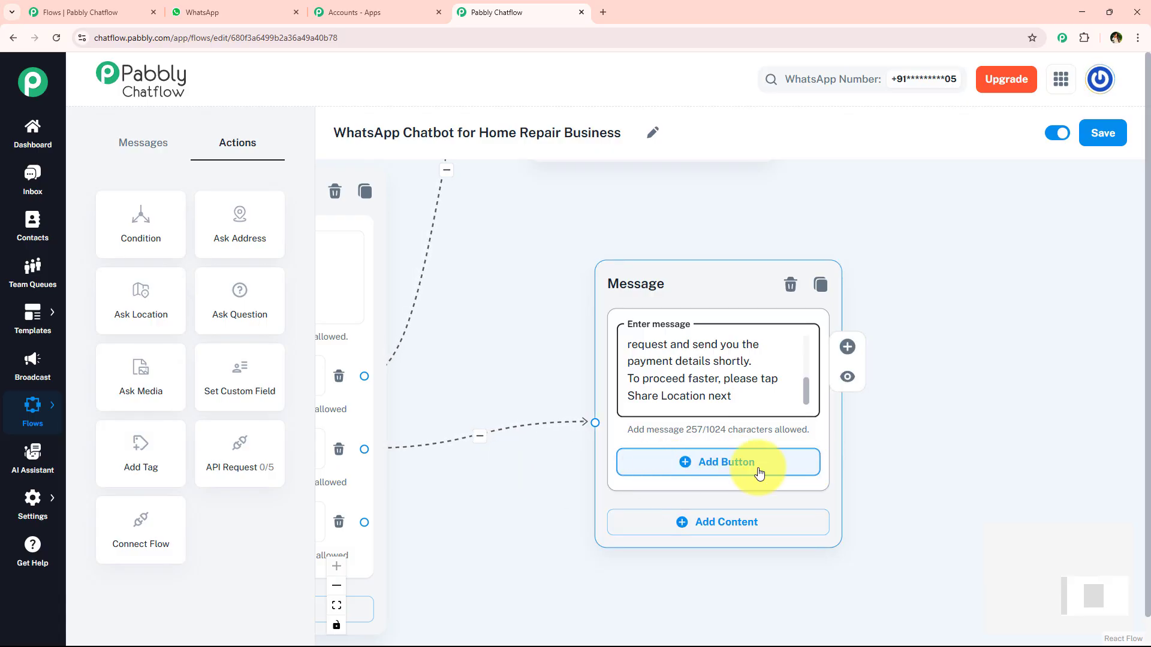
- Add two buttons to the booking message, labelled "📍 Share Location" and "✅ 📞 Contact Us"
{"action": "left_click", "coordinate": [701, 463]}
{"action": "left_click", "coordinate": [794, 467]}
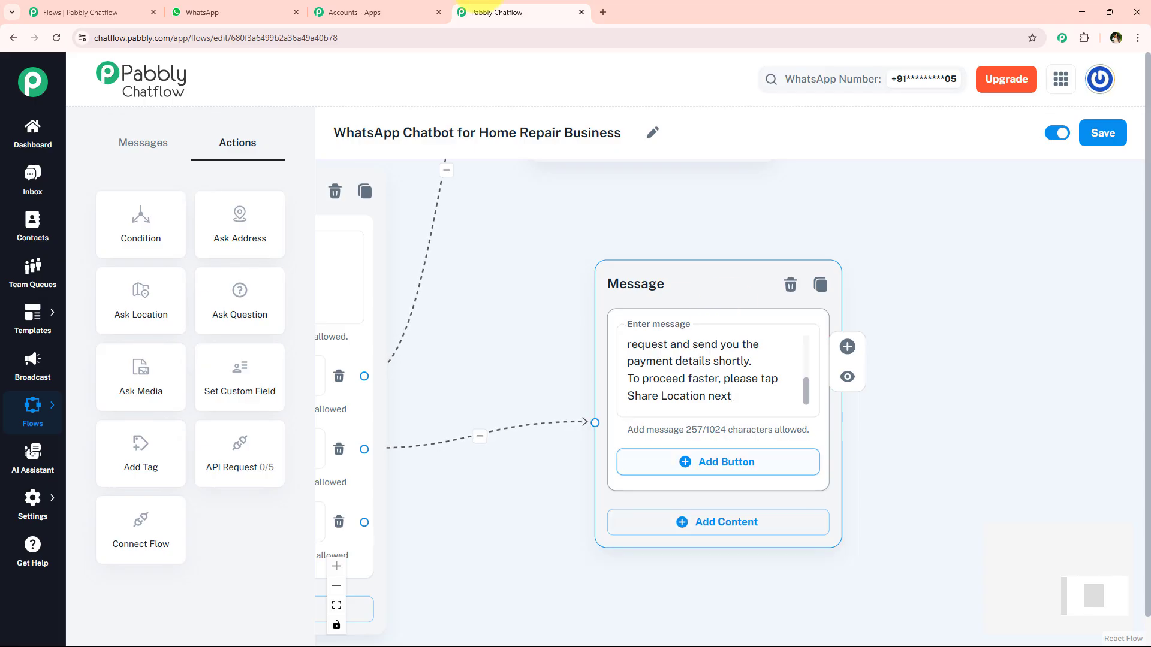
{"action": "left_click", "coordinate": [216, 12]}
{"action": "left_click", "coordinate": [510, 12]}
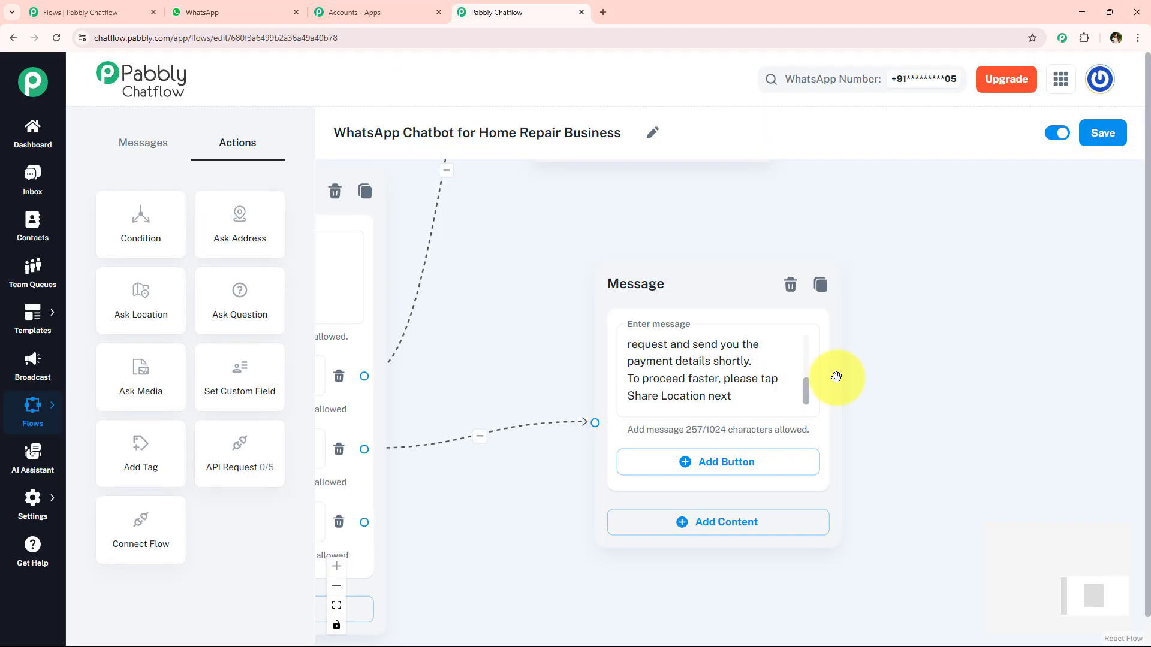
{"action": "left_click", "coordinate": [682, 466]}
{"action": "type", "text": "📍 Share Location"}
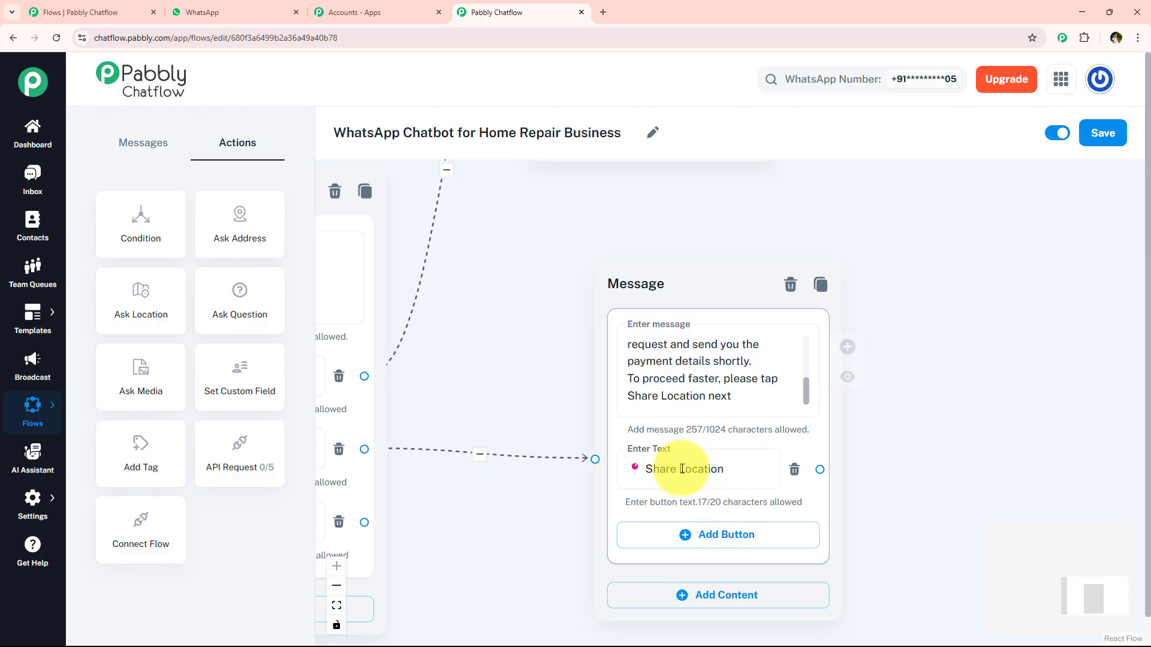
{"action": "scroll", "coordinate": [672, 443], "scroll_direction": "down", "scroll_amount": 3}
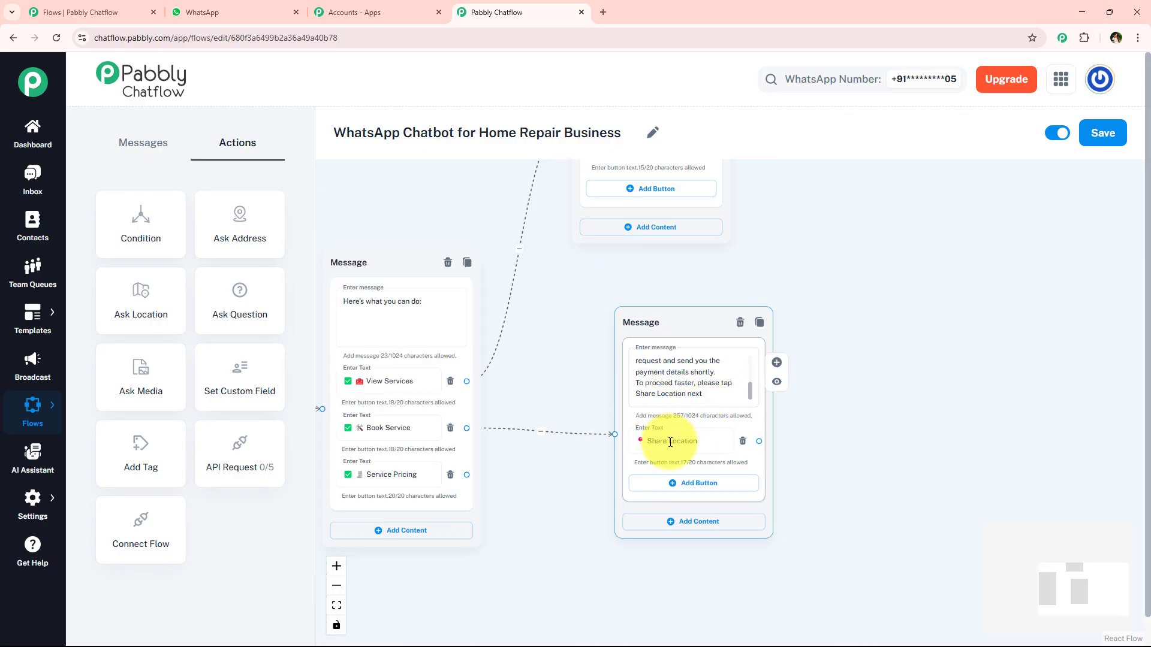
{"action": "scroll", "coordinate": [694, 450], "scroll_direction": "down", "scroll_amount": 2}
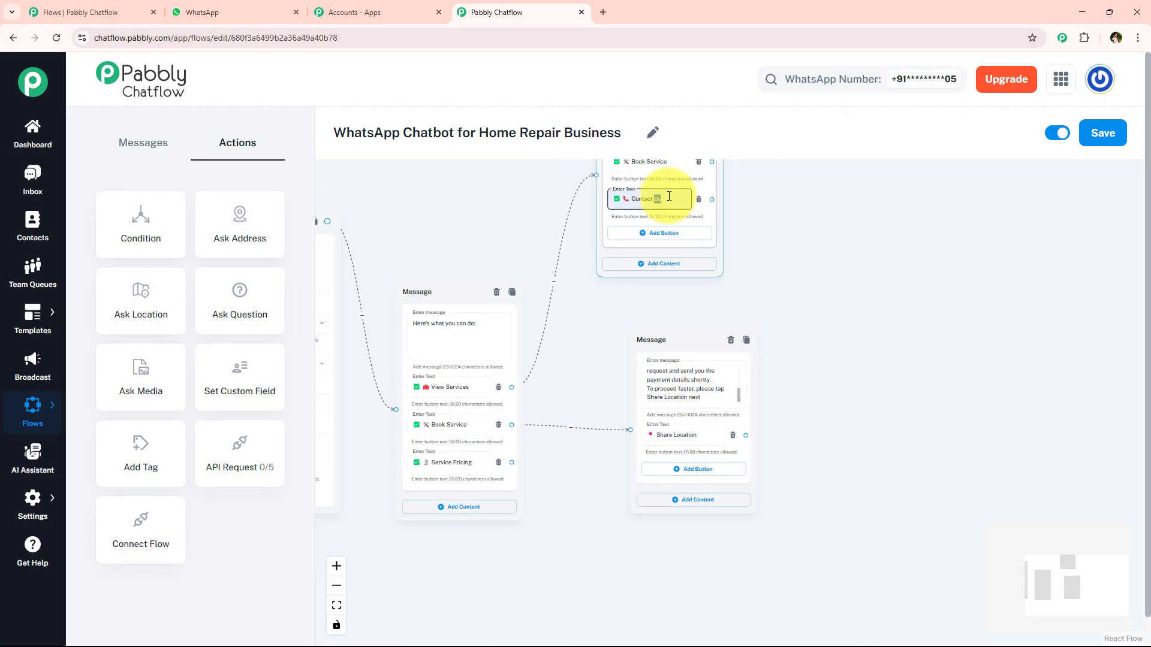
{"action": "left_click", "coordinate": [692, 468]}
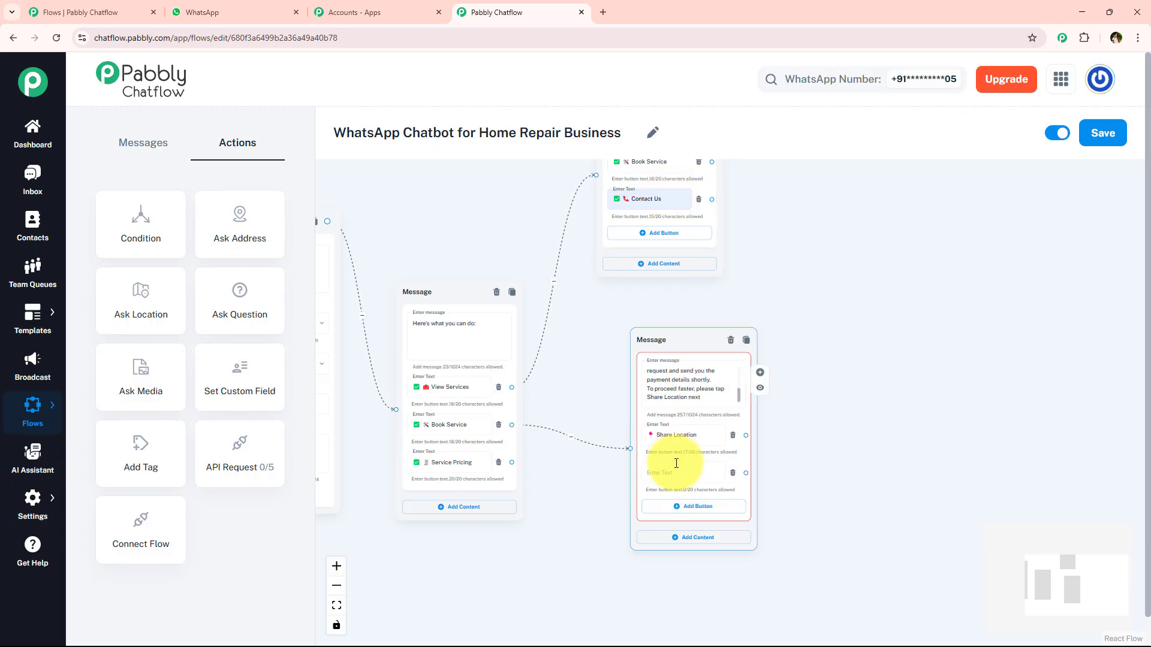
{"action": "type", "text": "📞 Contact Us"}
{"action": "scroll", "coordinate": [749, 424], "scroll_direction": "up", "scroll_amount": 3}
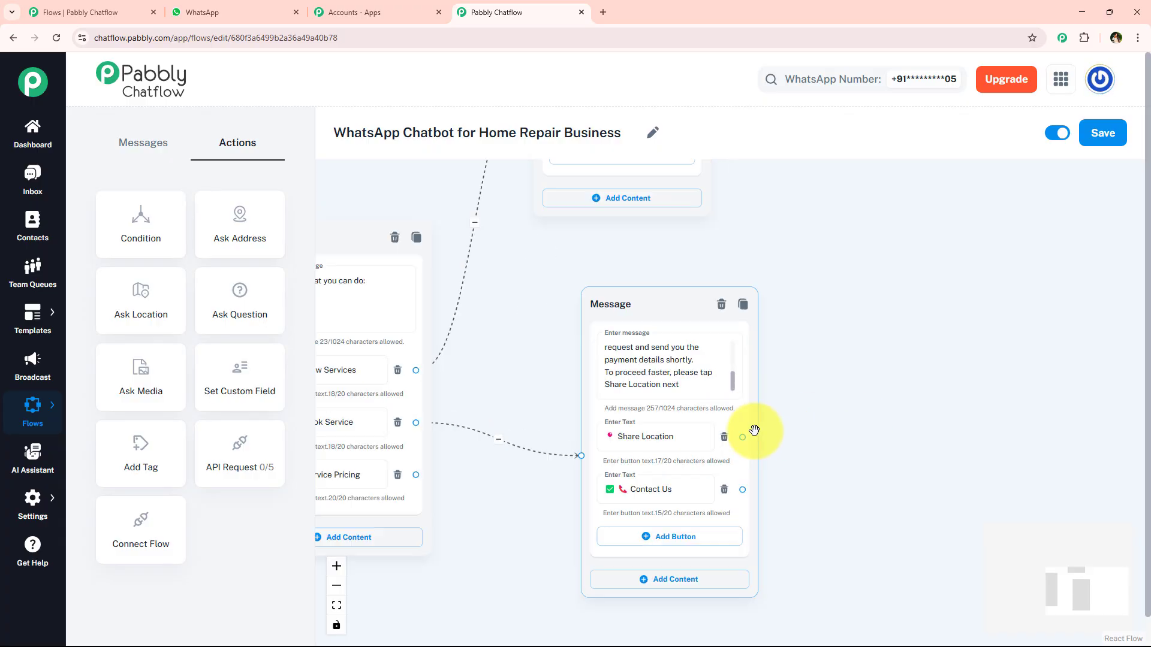
- Connect a new Text + Button message to the menu's Service Pricing button and place it below the menu message
{"action": "left_click_drag", "start_coordinate": [637, 411], "coordinate": [243, 381]}
{"action": "left_click_drag", "start_coordinate": [324, 413], "coordinate": [605, 430]}
{"action": "scroll", "coordinate": [648, 427], "scroll_direction": "down", "scroll_amount": 2}
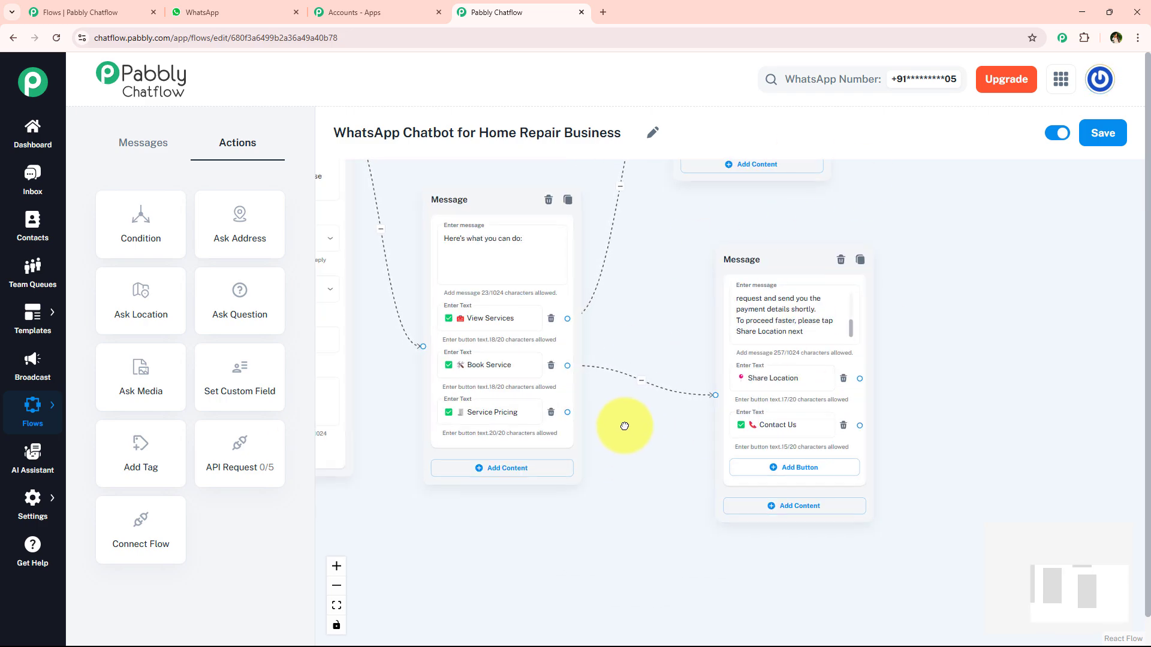
{"action": "left_click_drag", "start_coordinate": [604, 446], "coordinate": [591, 378]}
{"action": "left_click_drag", "start_coordinate": [554, 343], "coordinate": [599, 467]}
{"action": "left_click", "coordinate": [609, 533]}
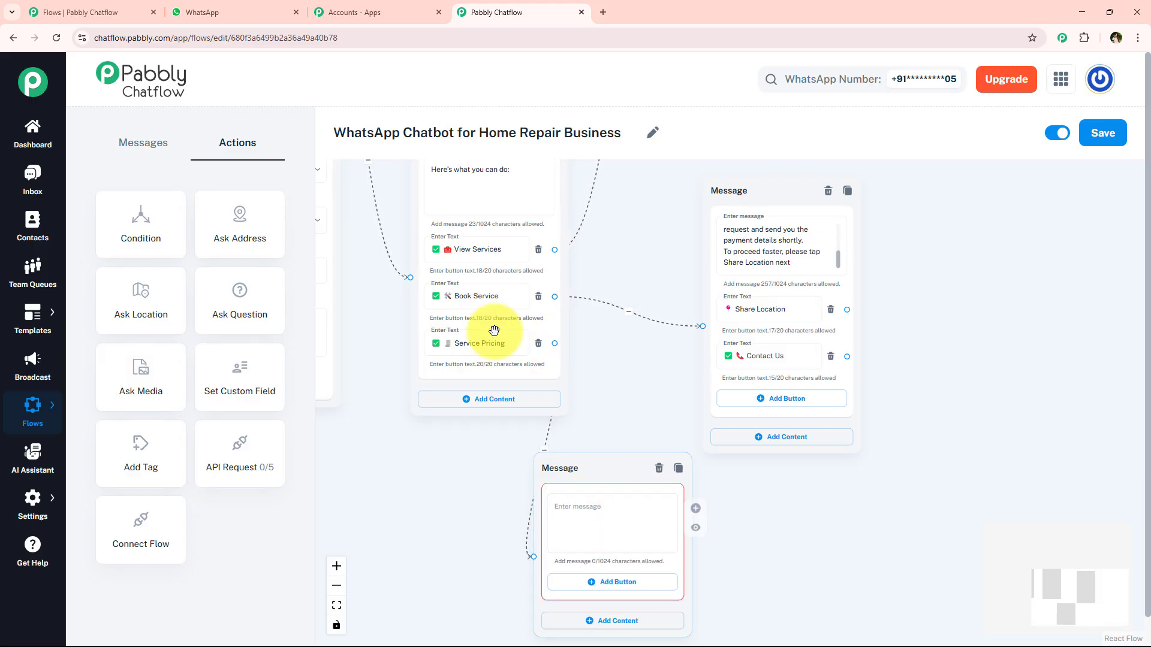
- Copy the "Here's a quick look at our service pricing:" message from the WhatsApp demo chat and paste it as the new message's text
{"action": "left_click", "coordinate": [239, 12]}
{"action": "scroll", "coordinate": [589, 379], "scroll_direction": "down", "scroll_amount": 1}
{"action": "scroll", "coordinate": [530, 396], "scroll_direction": "up", "scroll_amount": 12}
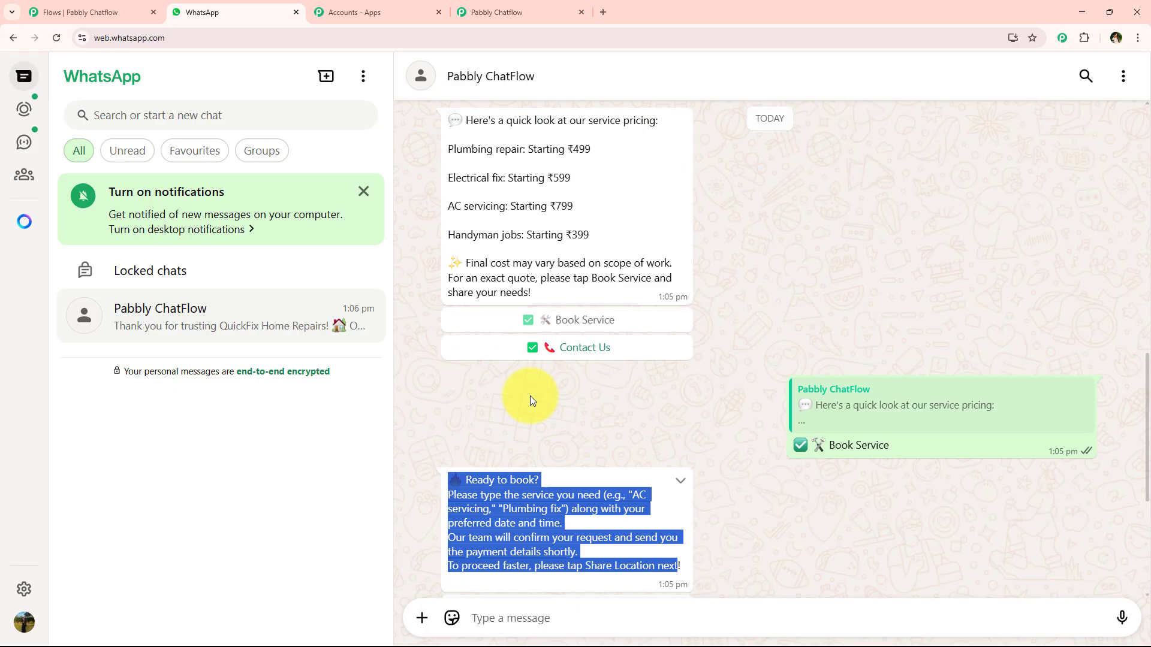
{"action": "scroll", "coordinate": [575, 420], "scroll_direction": "down", "scroll_amount": 4}
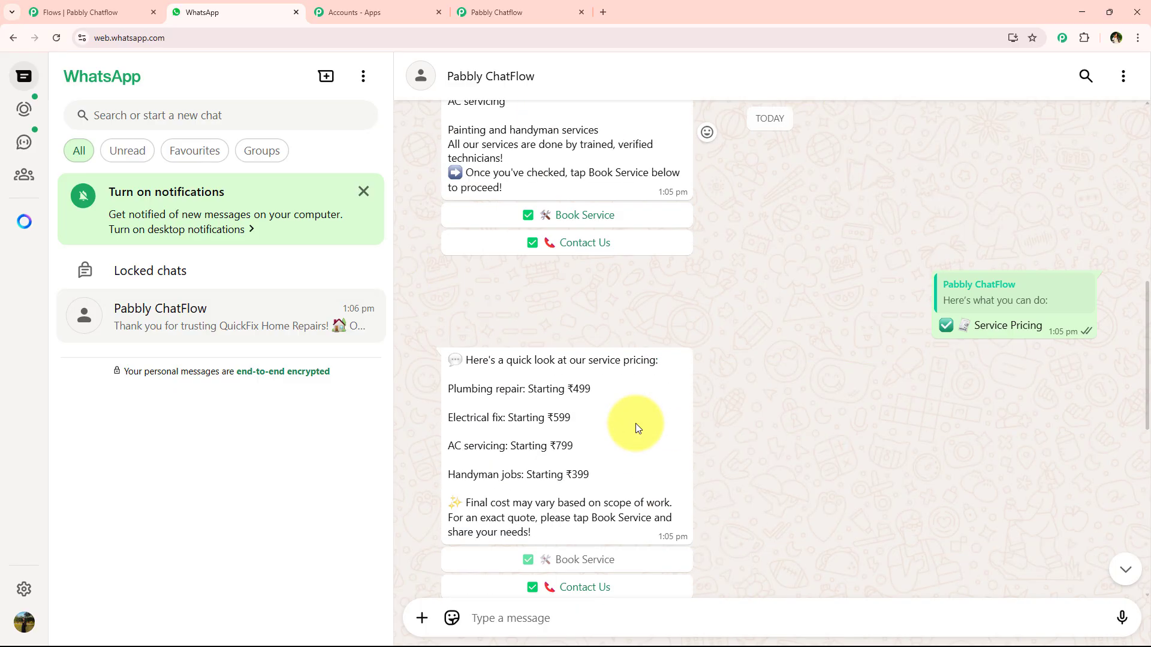
{"action": "left_click_drag", "start_coordinate": [455, 359], "coordinate": [553, 527]}
{"action": "key", "text": "ctrl+c"}
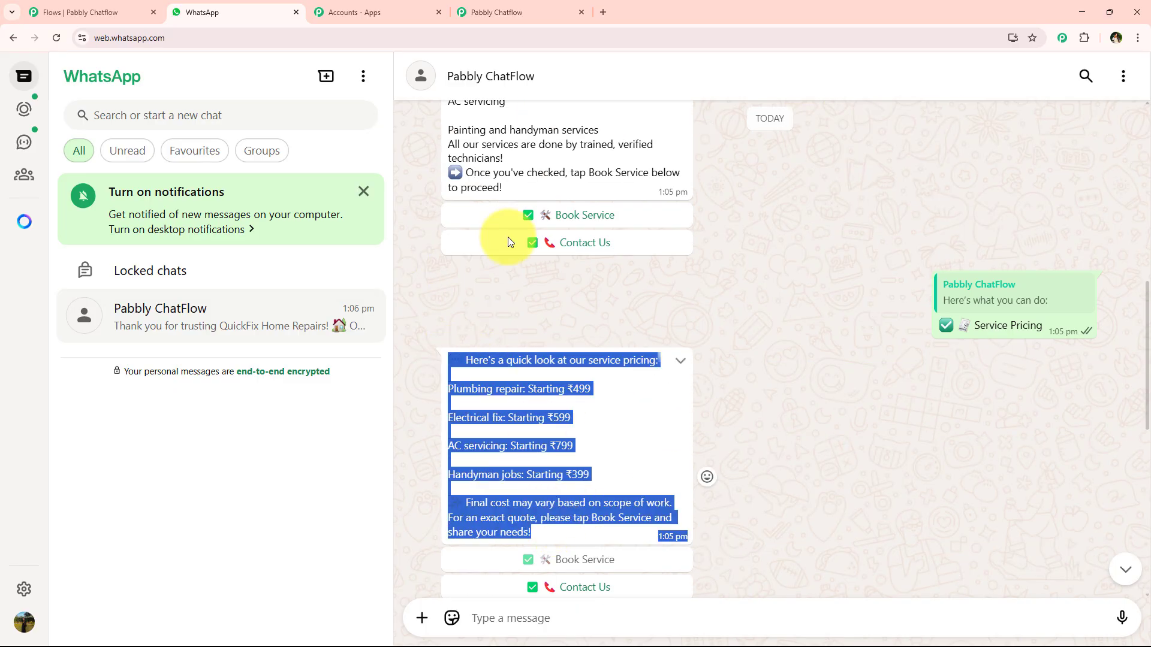
{"action": "left_click", "coordinate": [496, 12]}
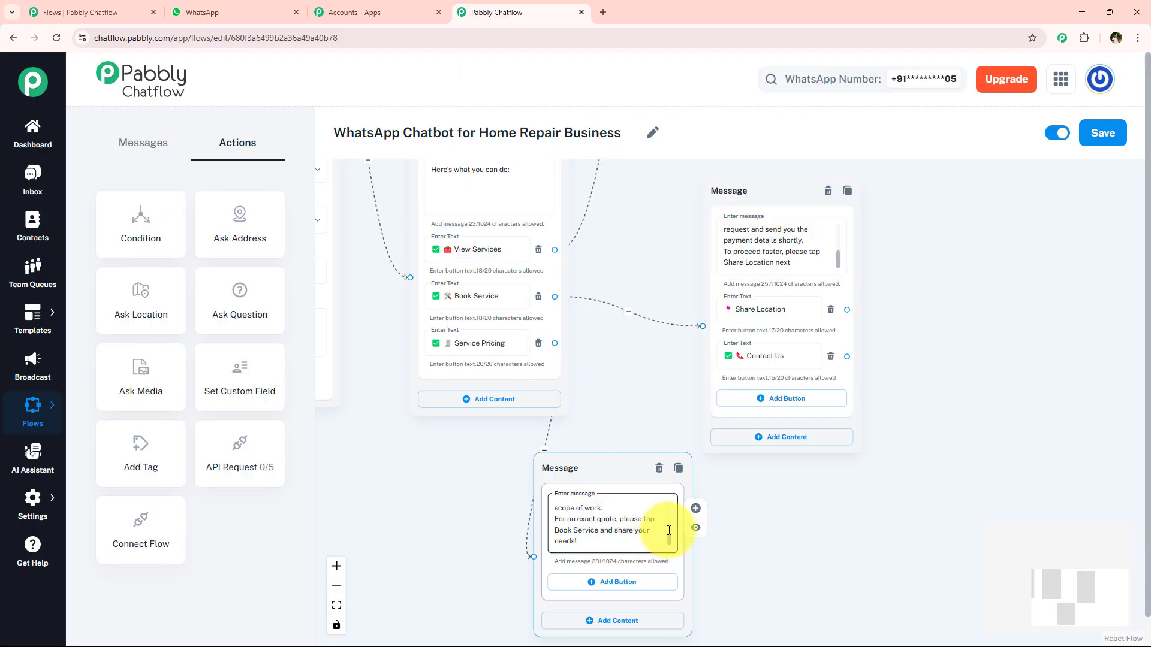
{"action": "scroll", "coordinate": [666, 533], "scroll_direction": "up", "scroll_amount": 3}
- Add two buttons to the pricing message, reusing the existing labels "✅ 🛠 Book Service" and "✅ 📞 Contact Us"
{"action": "left_click", "coordinate": [646, 582]}
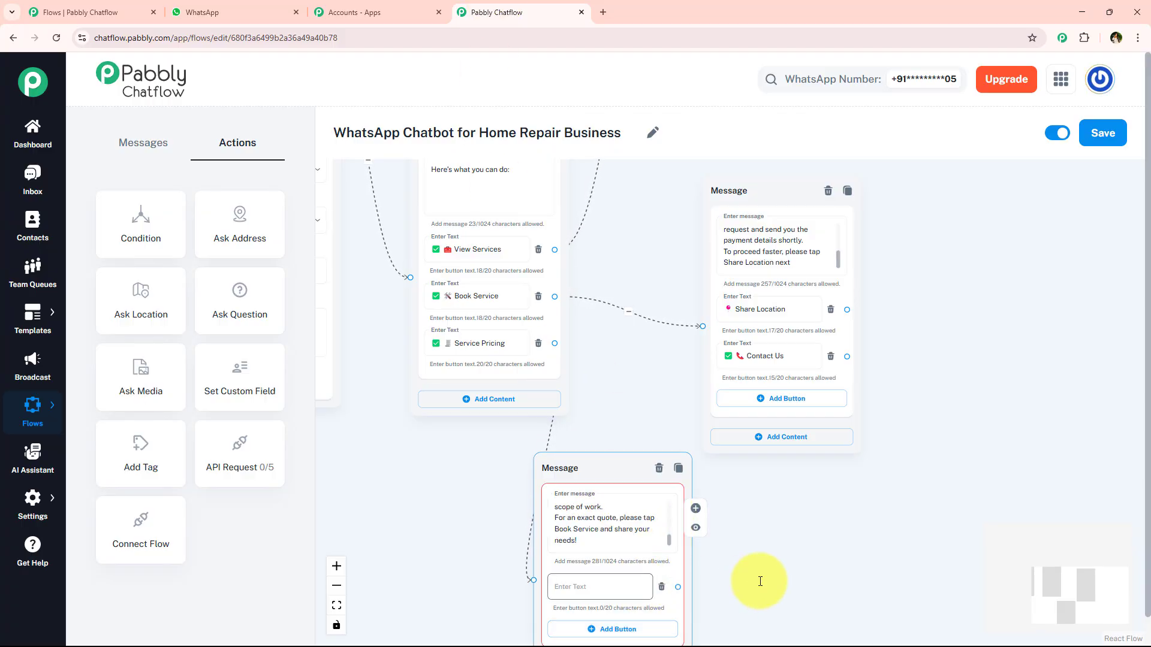
{"action": "left_click_drag", "start_coordinate": [727, 582], "coordinate": [663, 506]}
{"action": "left_click", "coordinate": [542, 552]}
{"action": "scroll", "coordinate": [561, 458], "scroll_direction": "down", "scroll_amount": 3}
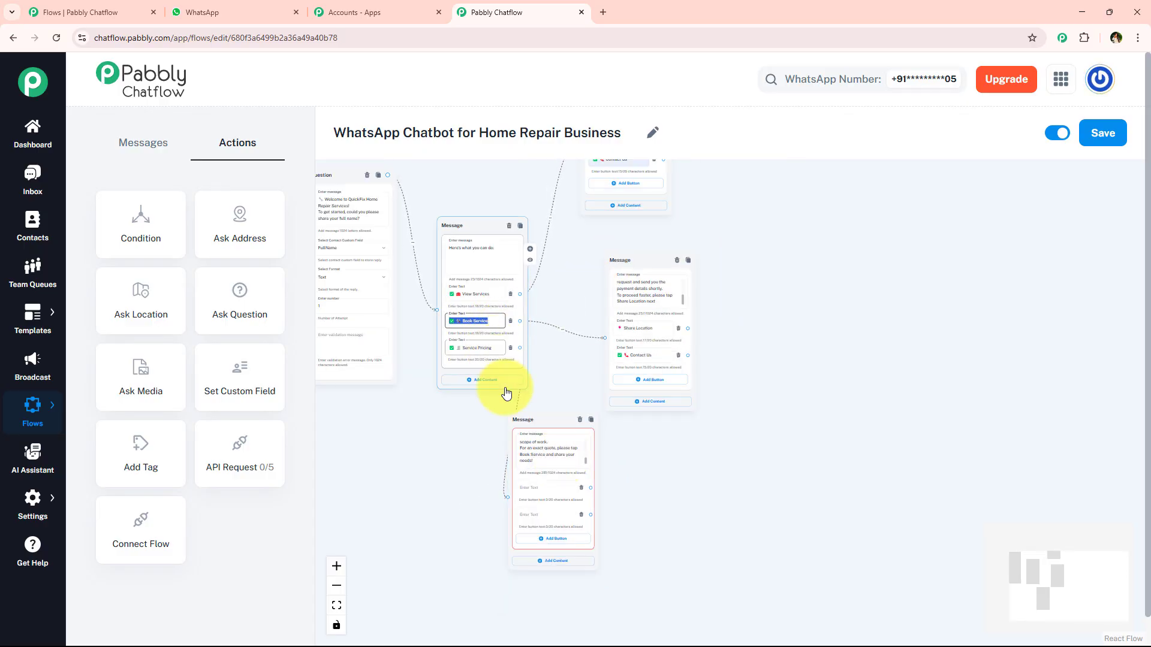
{"action": "left_click", "coordinate": [532, 491]}
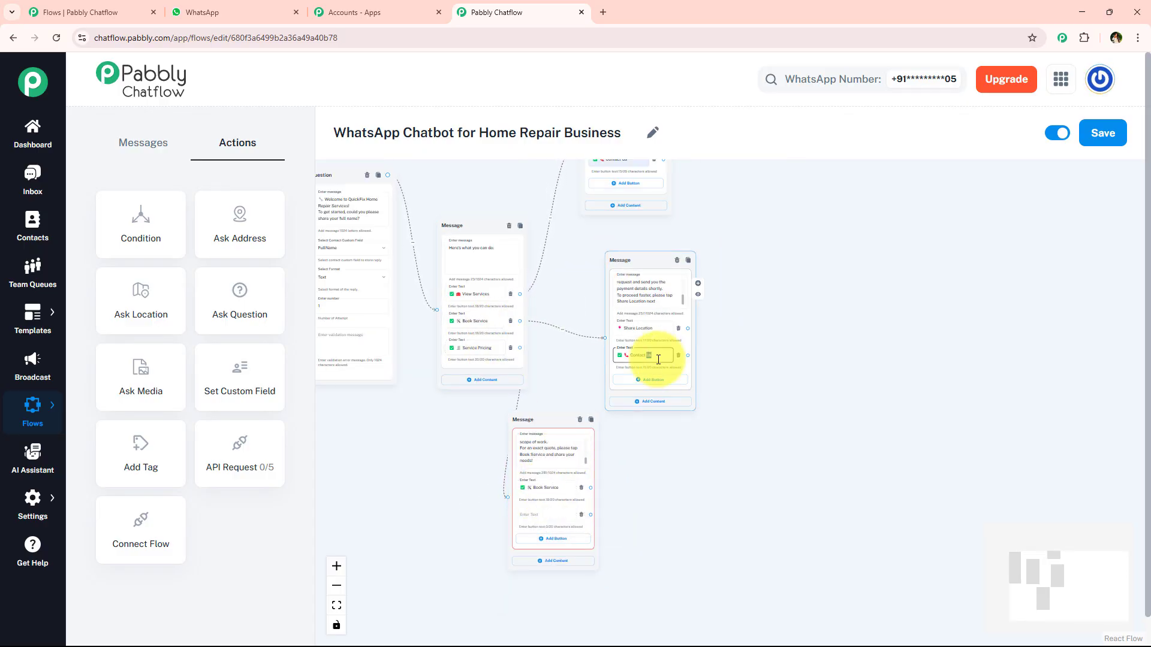
{"action": "key", "text": "ctrl+v"}
{"action": "scroll", "coordinate": [528, 456], "scroll_direction": "up", "scroll_amount": 5}
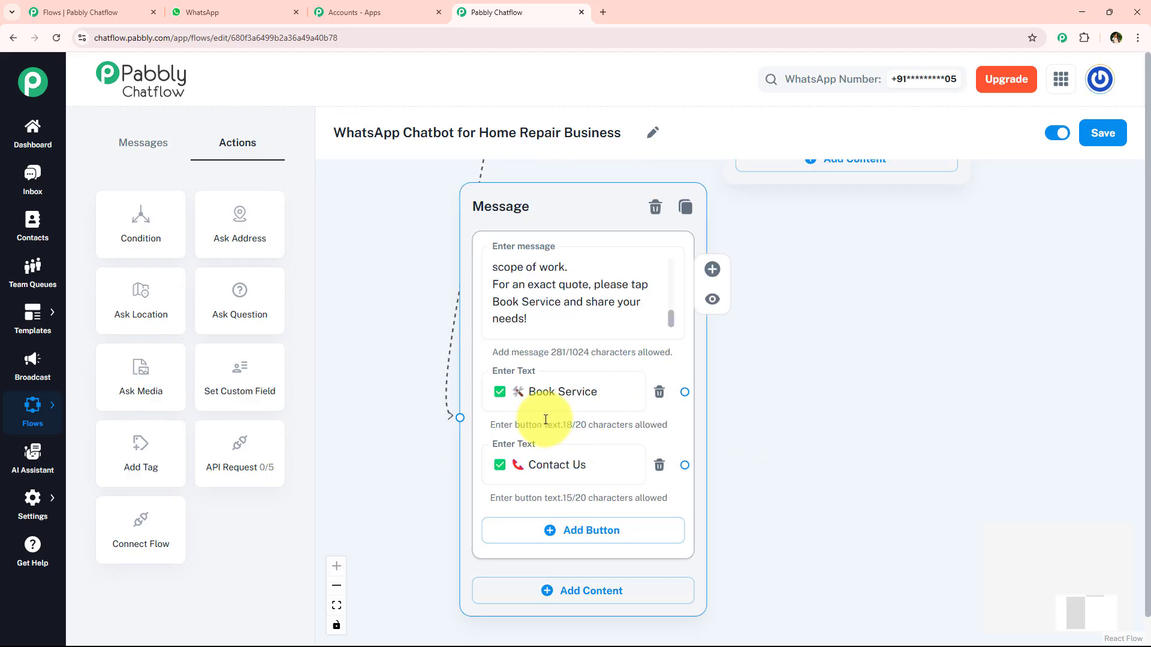
- Move the pricing message directly beneath the booking message, leaving room between them
{"action": "scroll", "coordinate": [624, 293], "scroll_direction": "down", "scroll_amount": 5}
{"action": "left_click_drag", "start_coordinate": [658, 349], "coordinate": [778, 416]}
{"action": "left_click_drag", "start_coordinate": [689, 308], "coordinate": [710, 466]}
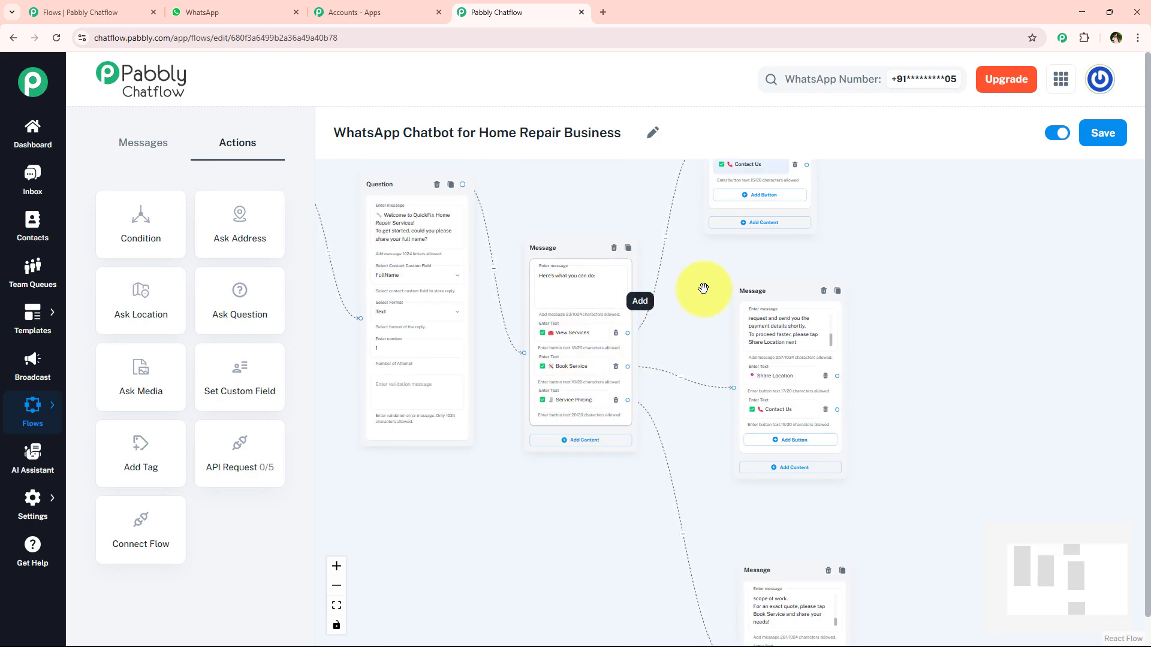
{"action": "left_click_drag", "start_coordinate": [699, 285], "coordinate": [652, 339]}
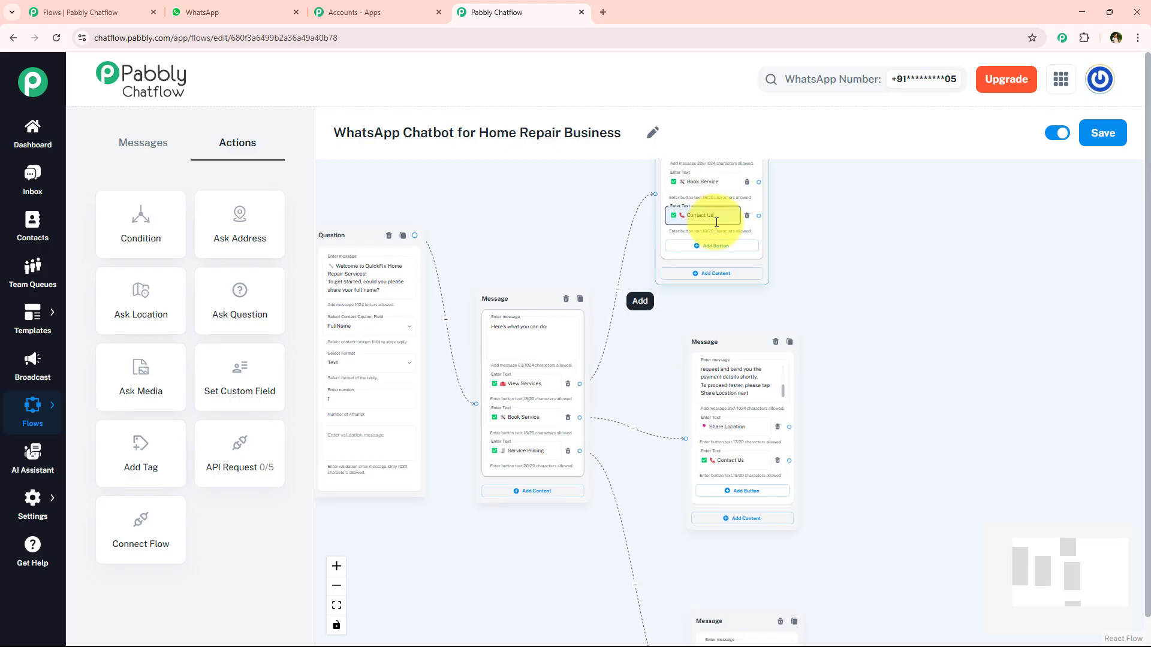
- Connect the services message's Book Service button to the existing "Ready to book?" message
{"action": "left_click_drag", "start_coordinate": [717, 223], "coordinate": [853, 308]}
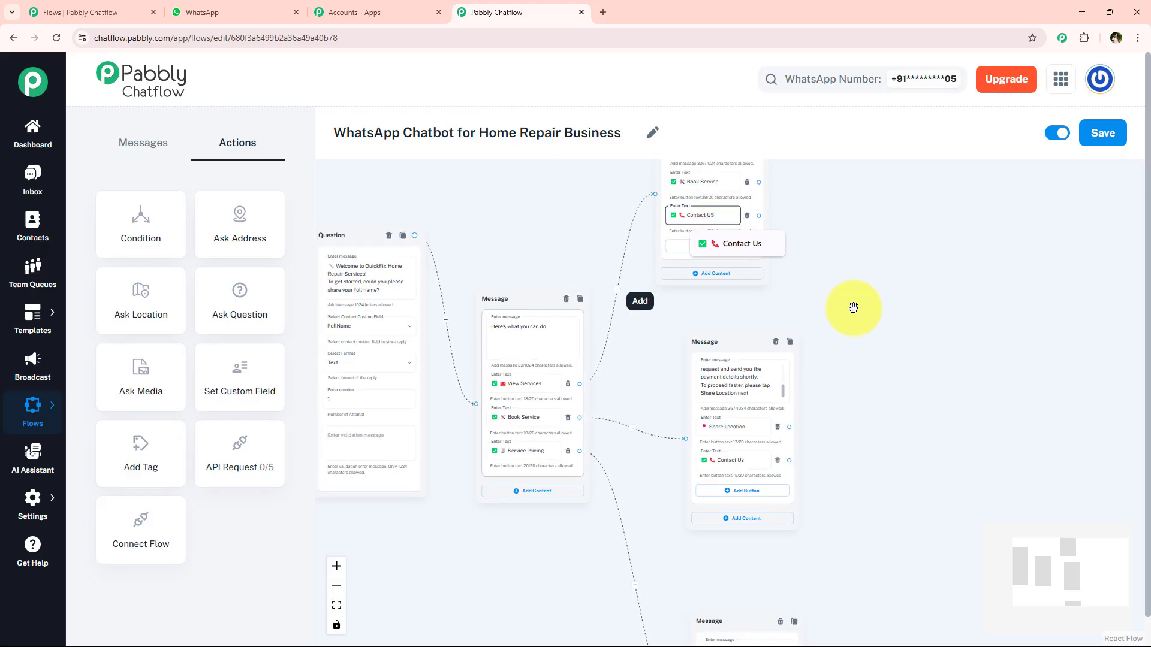
{"action": "scroll", "coordinate": [839, 287], "scroll_direction": "up", "scroll_amount": 3}
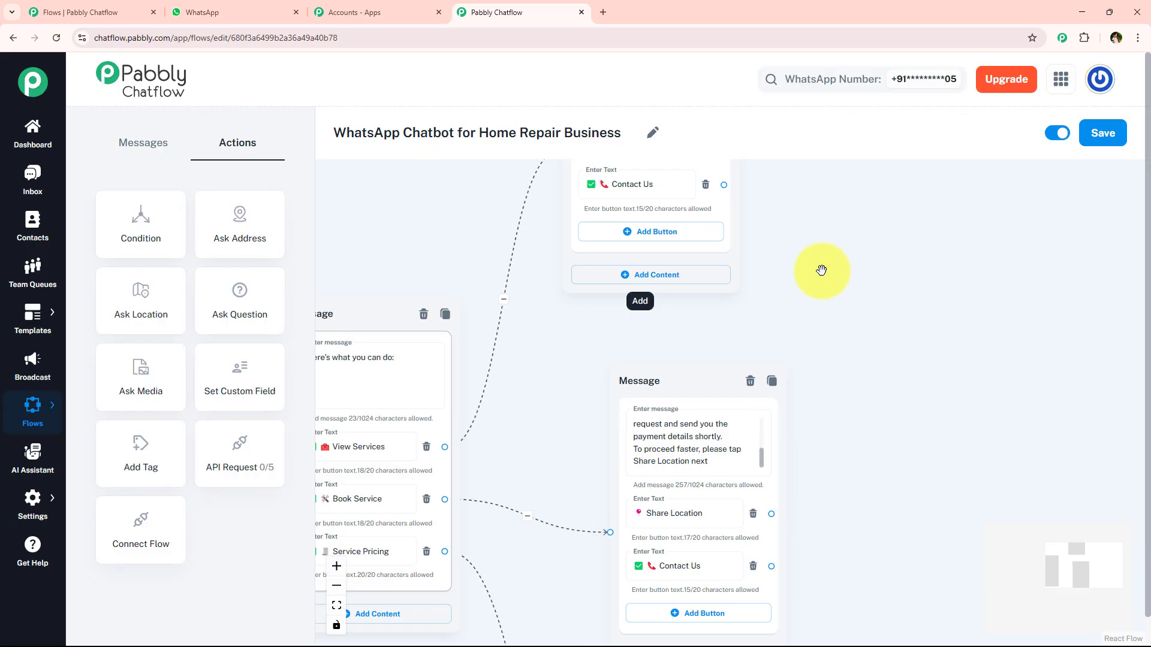
{"action": "scroll", "coordinate": [842, 337], "scroll_direction": "down", "scroll_amount": 2}
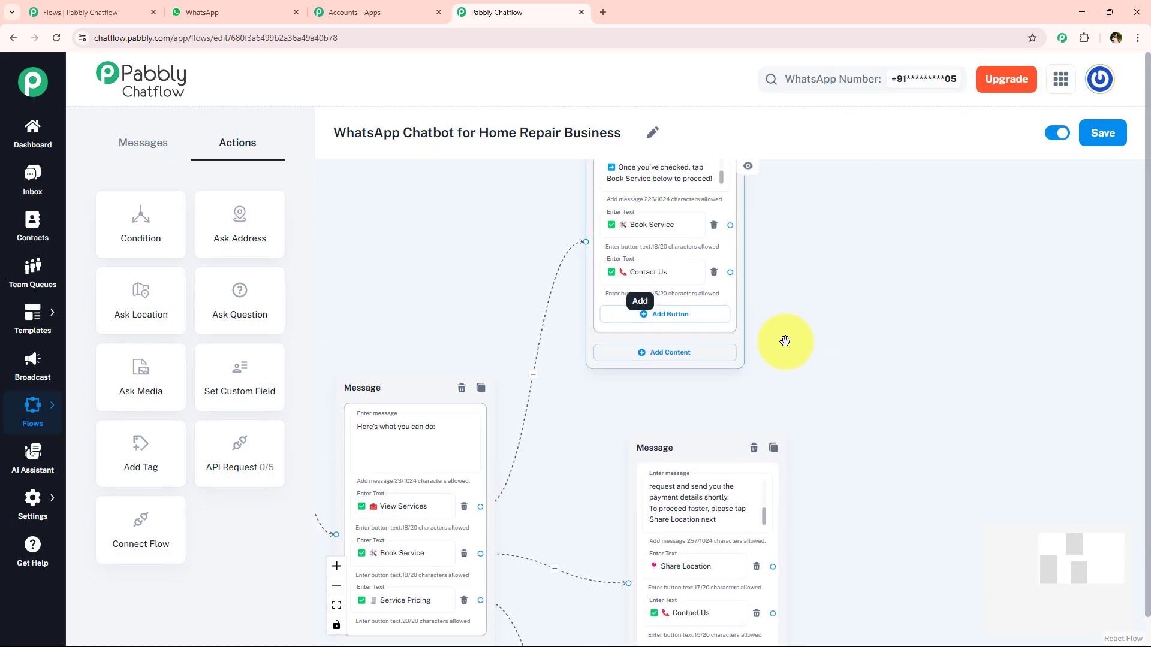
{"action": "left_click_drag", "start_coordinate": [785, 341], "coordinate": [833, 189]}
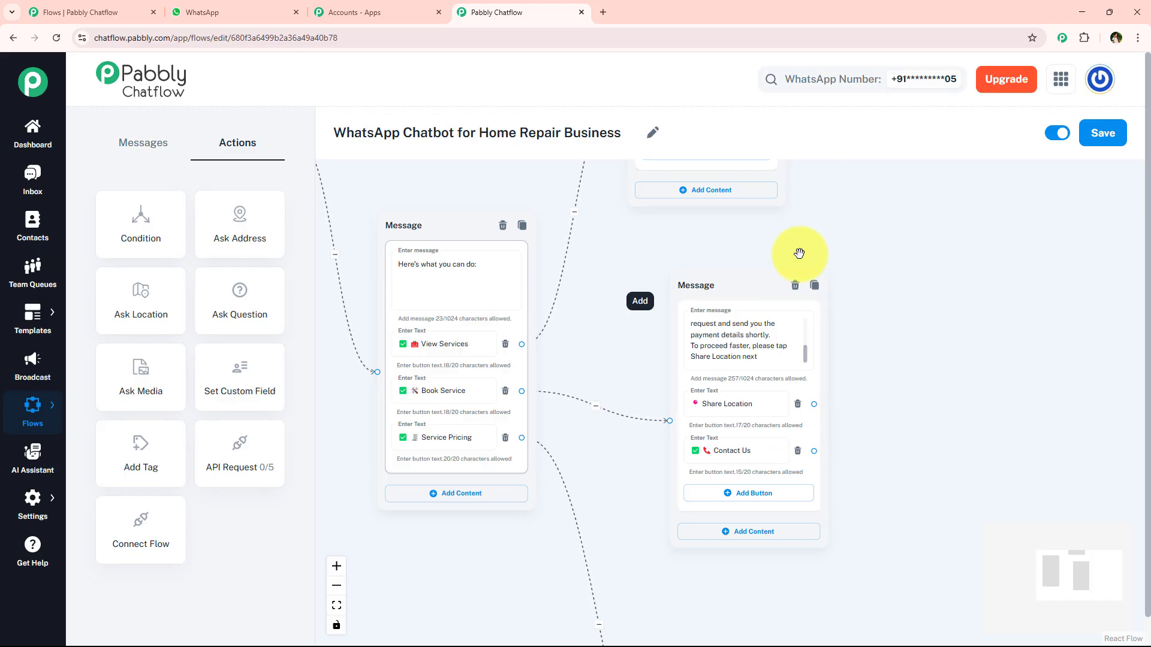
{"action": "scroll", "coordinate": [809, 502], "scroll_direction": "up", "scroll_amount": 5}
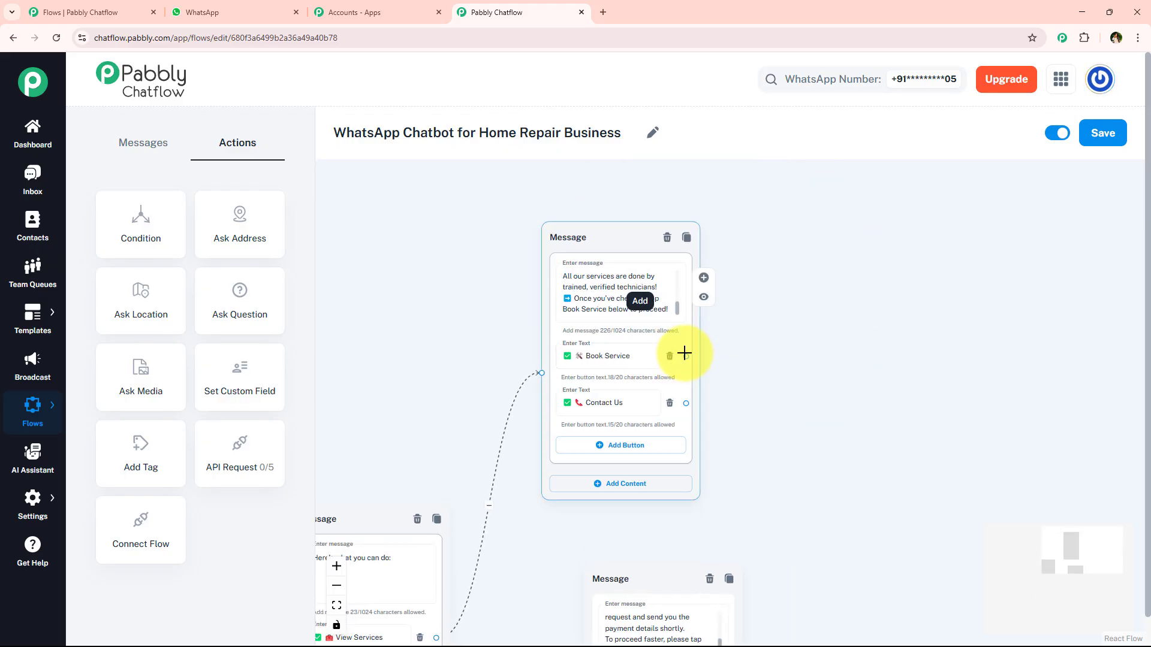
{"action": "left_click_drag", "start_coordinate": [704, 370], "coordinate": [604, 538]}
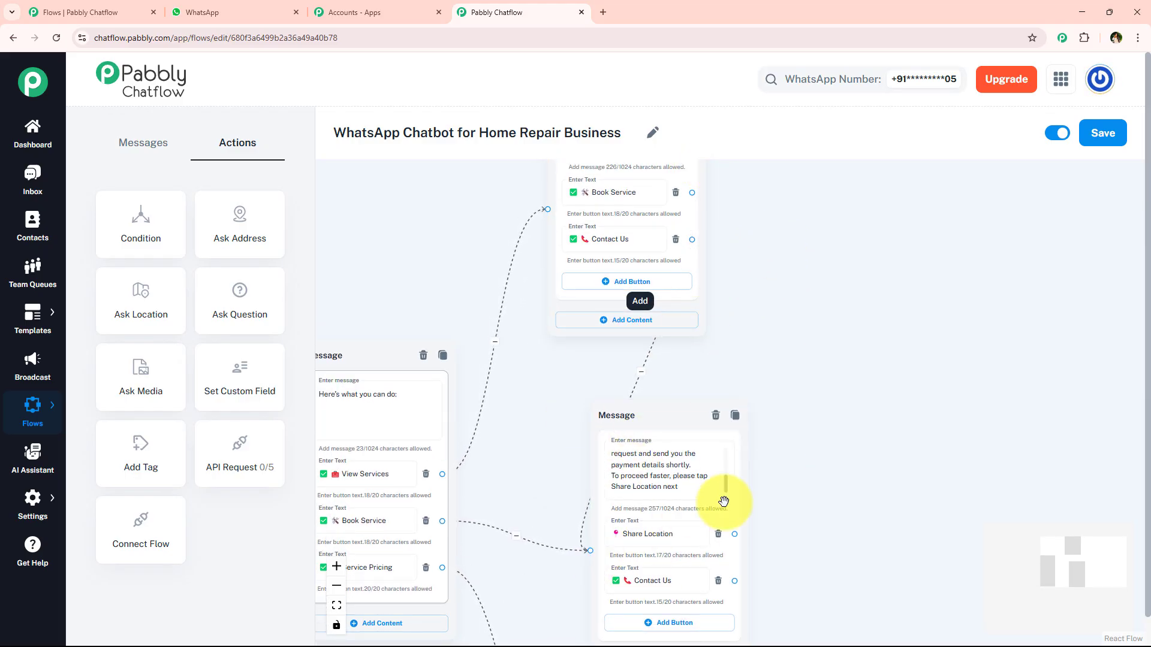
{"action": "scroll", "coordinate": [837, 455], "scroll_direction": "down", "scroll_amount": 6}
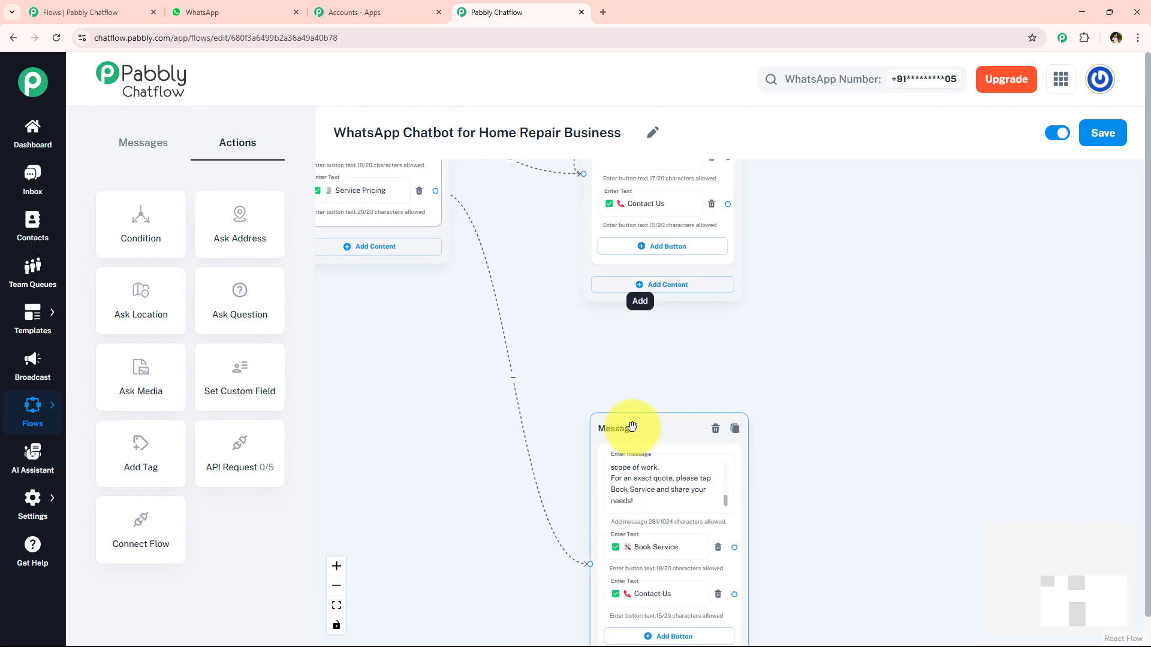
- Connect the pricing message's Book Service button to the existing "Ready to book?" message
{"action": "left_click_drag", "start_coordinate": [720, 544], "coordinate": [580, 240]}
{"action": "scroll", "coordinate": [527, 282], "scroll_direction": "down", "scroll_amount": 5}
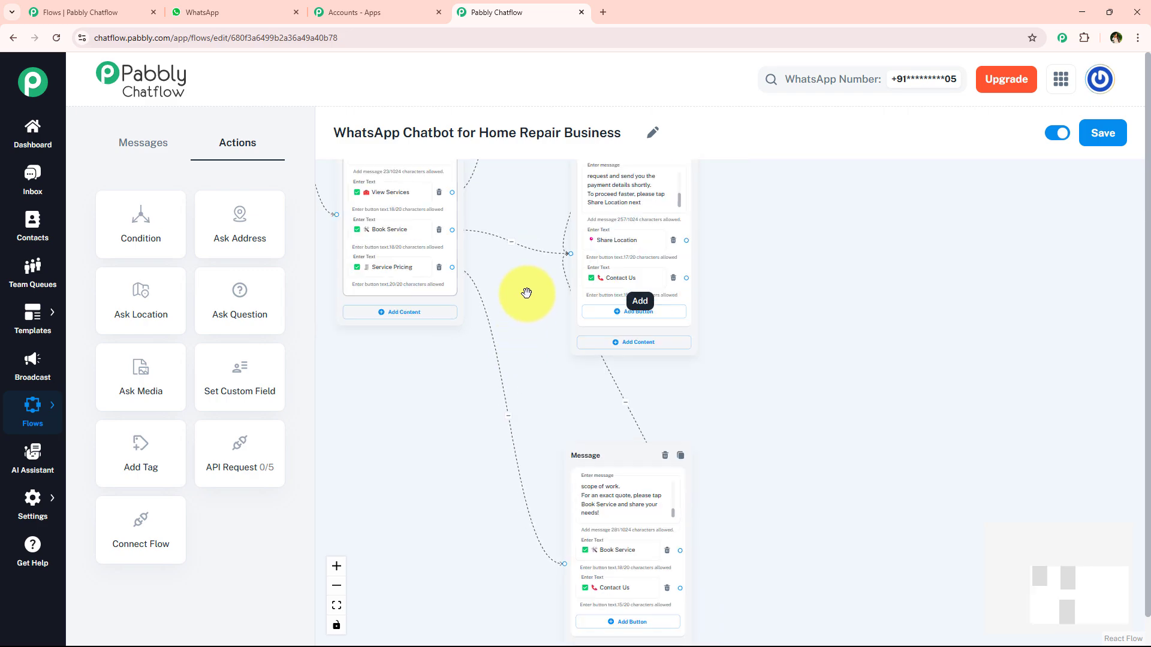
{"action": "left_click_drag", "start_coordinate": [514, 348], "coordinate": [504, 452]}
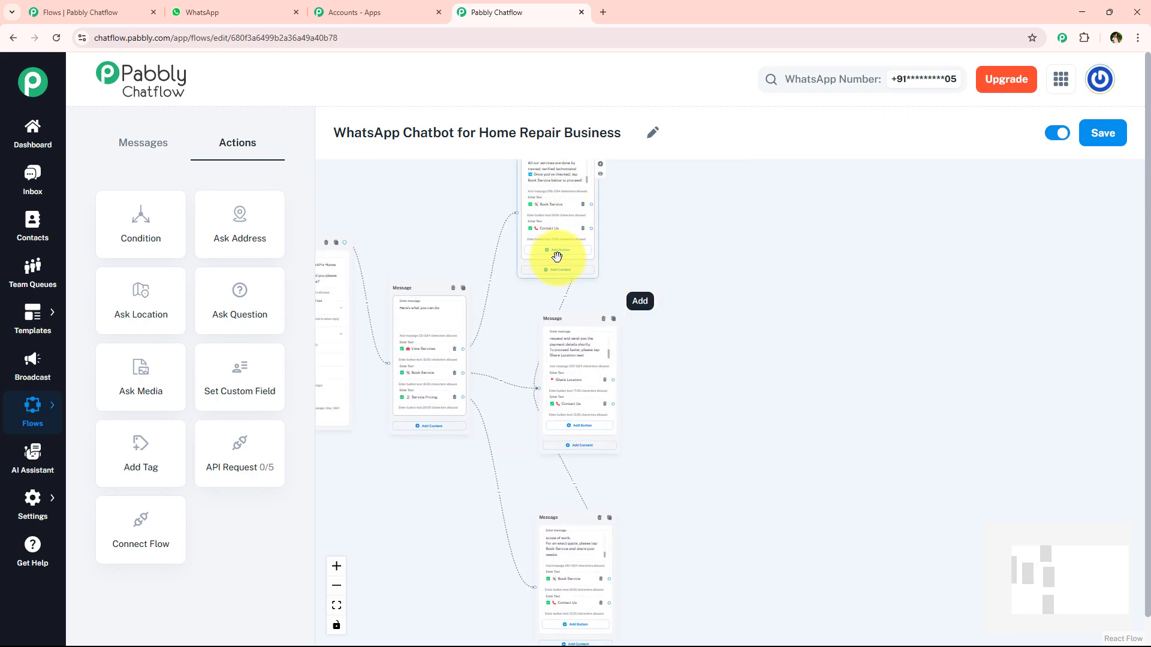
- Add an Ask Location block beside the "Ready to book?" message and connect that message's Share Location button to it
{"action": "scroll", "coordinate": [689, 293], "scroll_direction": "up", "scroll_amount": 6}
{"action": "left_click_drag", "start_coordinate": [659, 254], "coordinate": [617, 314]}
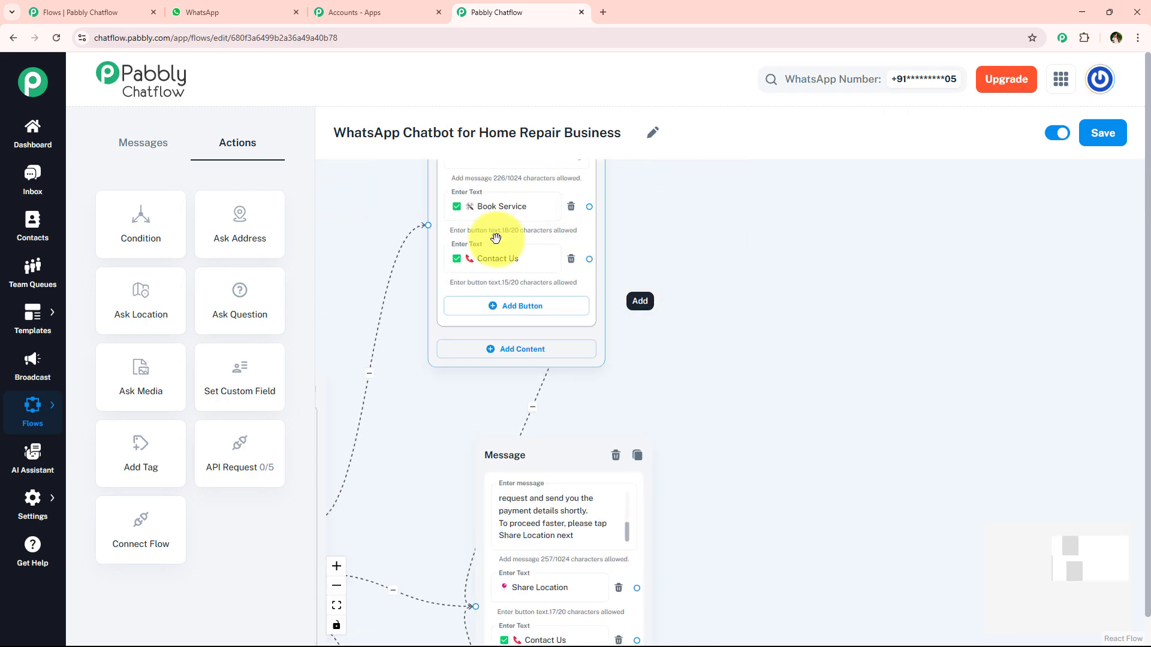
{"action": "left_click_drag", "start_coordinate": [750, 403], "coordinate": [699, 250]}
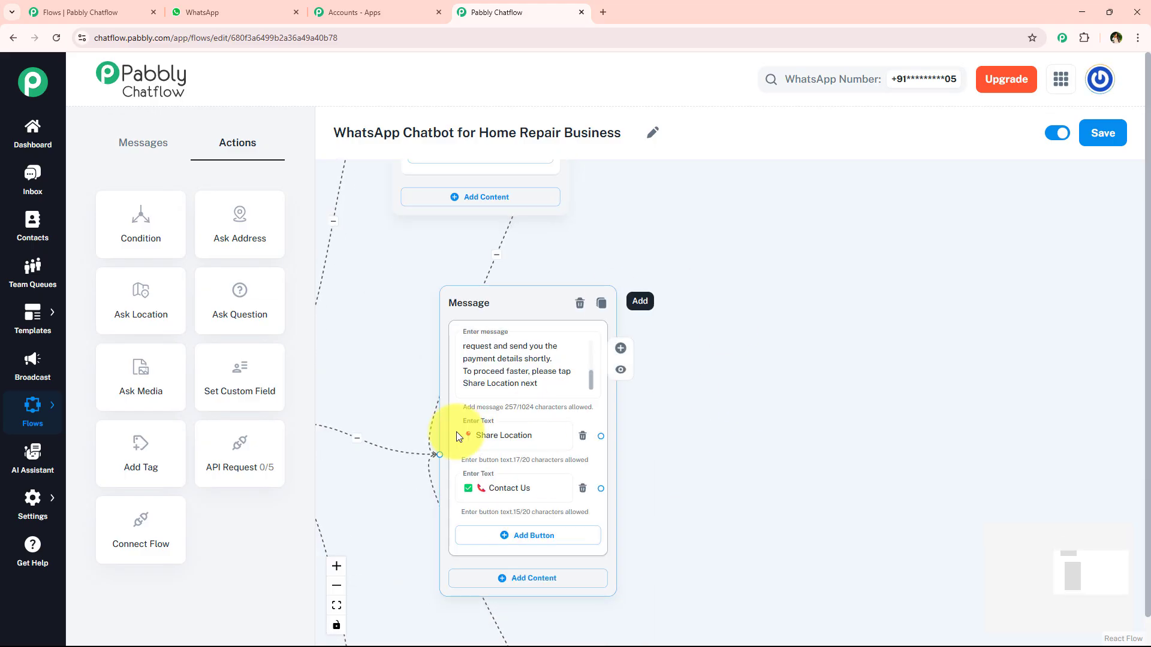
{"action": "scroll", "coordinate": [487, 459], "scroll_direction": "up", "scroll_amount": 2}
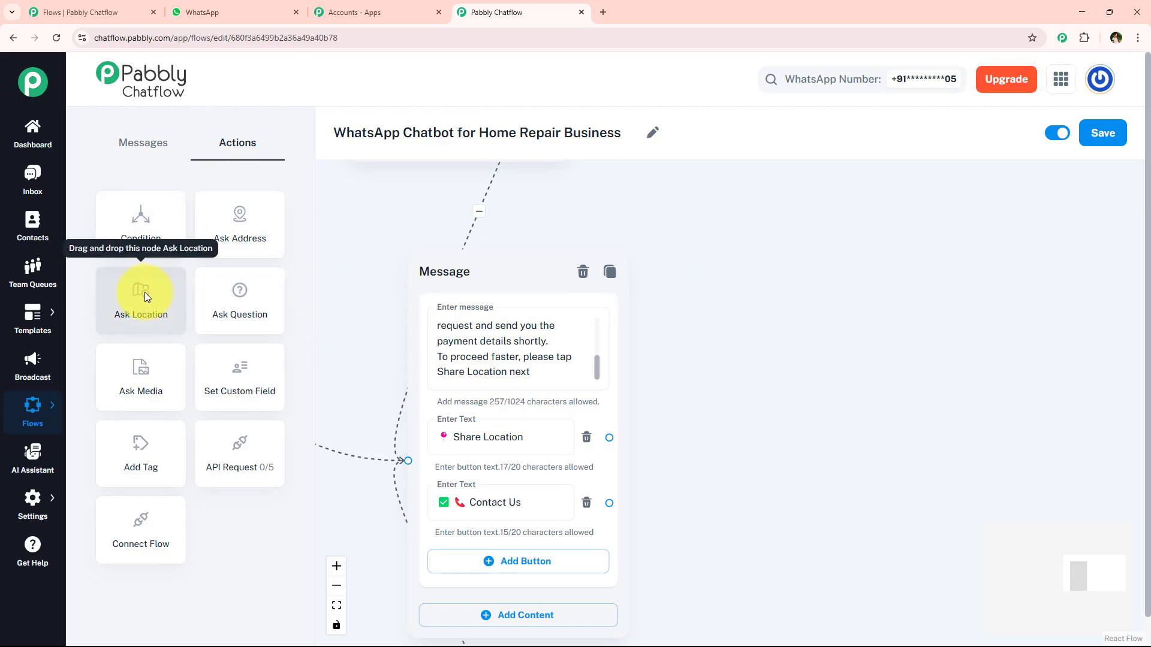
{"action": "left_click_drag", "start_coordinate": [139, 301], "coordinate": [792, 308]}
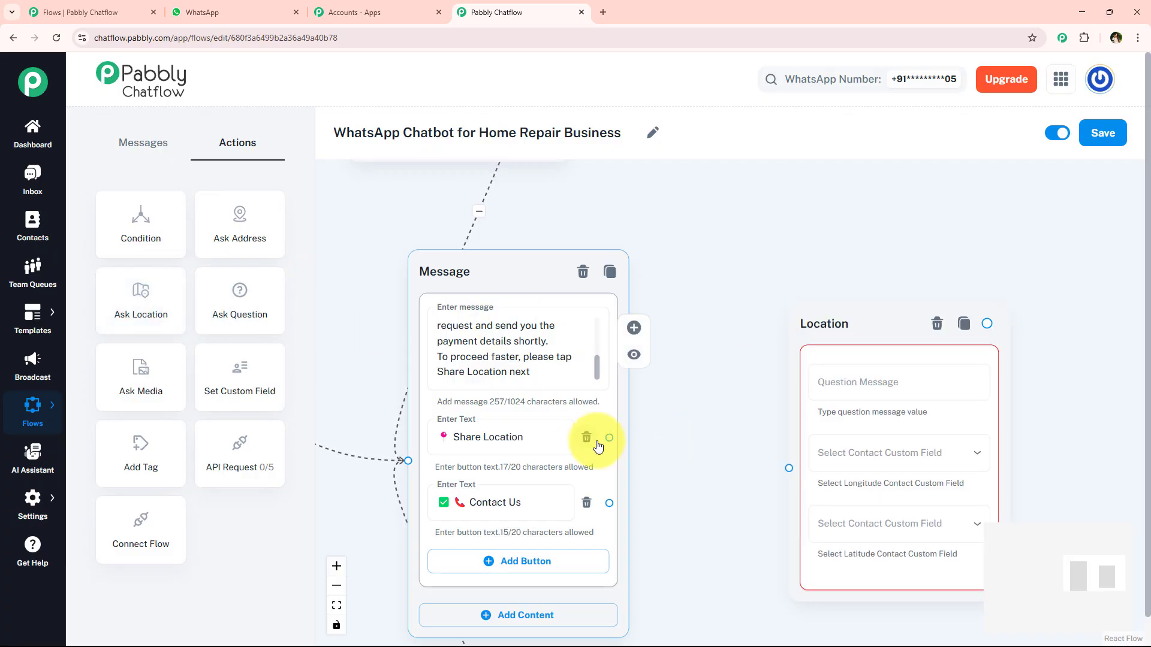
{"action": "left_click_drag", "start_coordinate": [608, 437], "coordinate": [789, 467]}
- Paste the "Kindly share your live location" request as the Location block's question message
{"action": "left_click_drag", "start_coordinate": [727, 503], "coordinate": [396, 488]}
{"action": "left_click", "coordinate": [550, 376]}
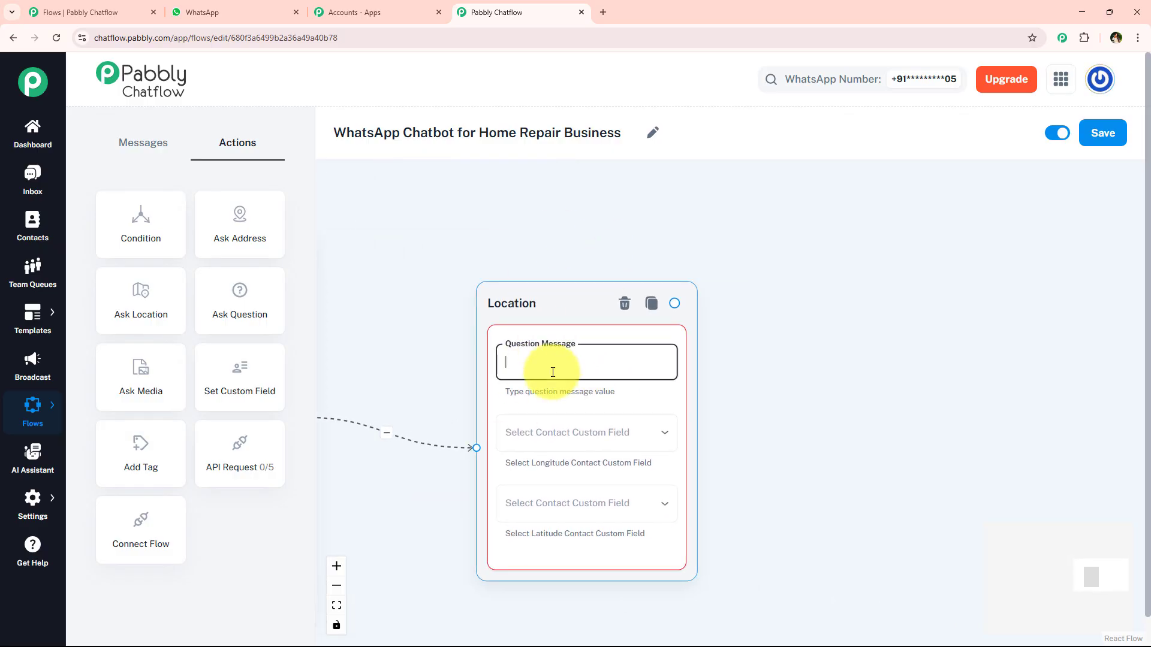
{"action": "key", "text": "ctrl+v"}
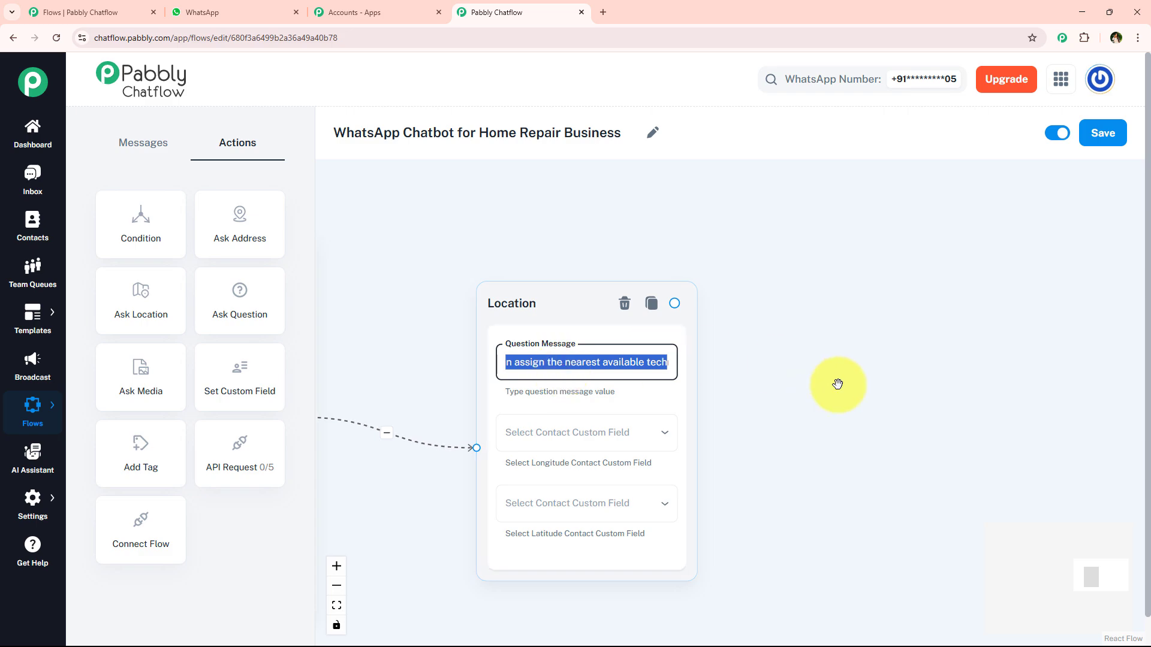
{"action": "left_click", "coordinate": [840, 383]}
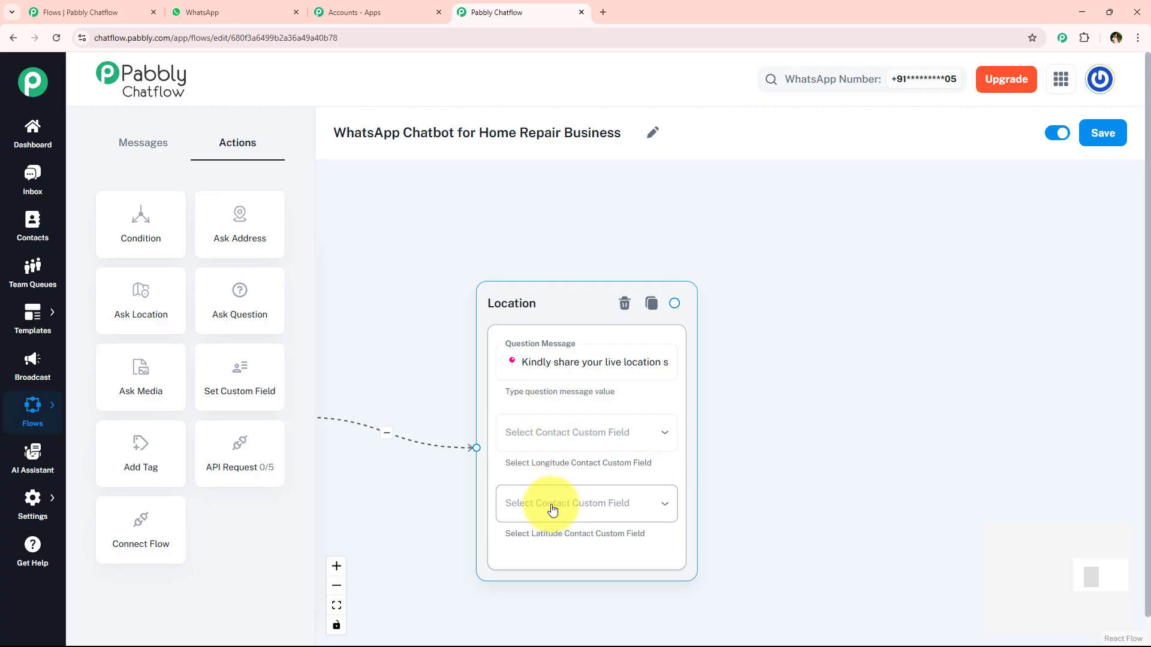
- Store the Location block's answer in the contact custom fields Longitude and Latitude
{"action": "left_click", "coordinate": [552, 432]}
{"action": "scroll", "coordinate": [585, 407], "scroll_direction": "down", "scroll_amount": 2}
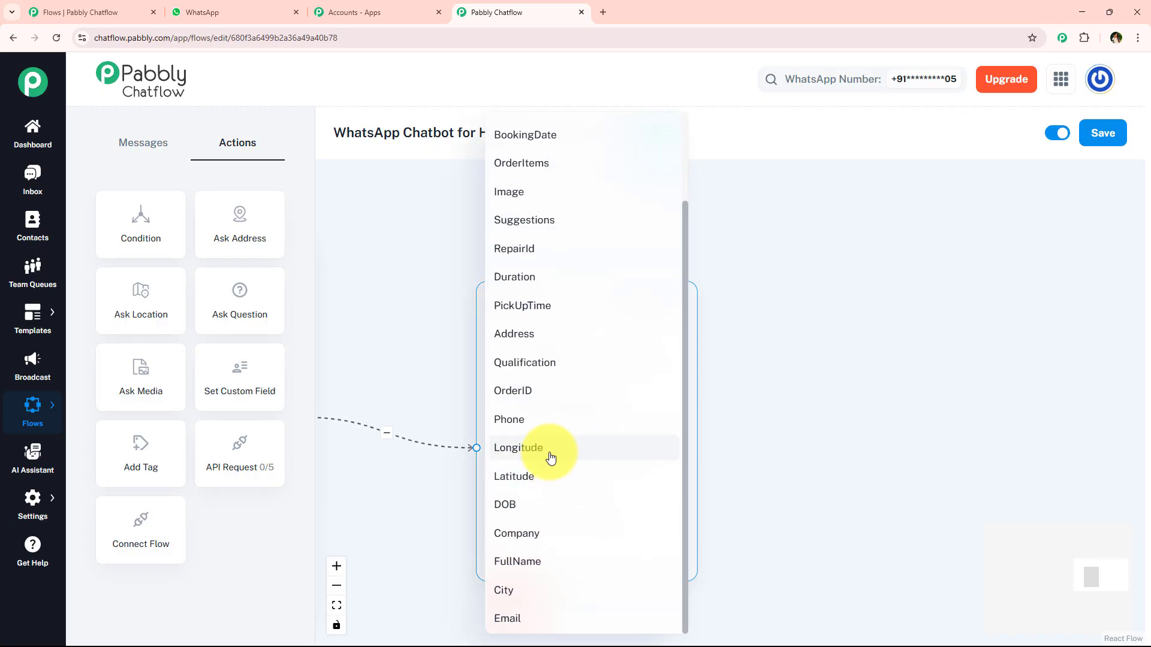
{"action": "left_click", "coordinate": [551, 457]}
{"action": "left_click", "coordinate": [547, 513]}
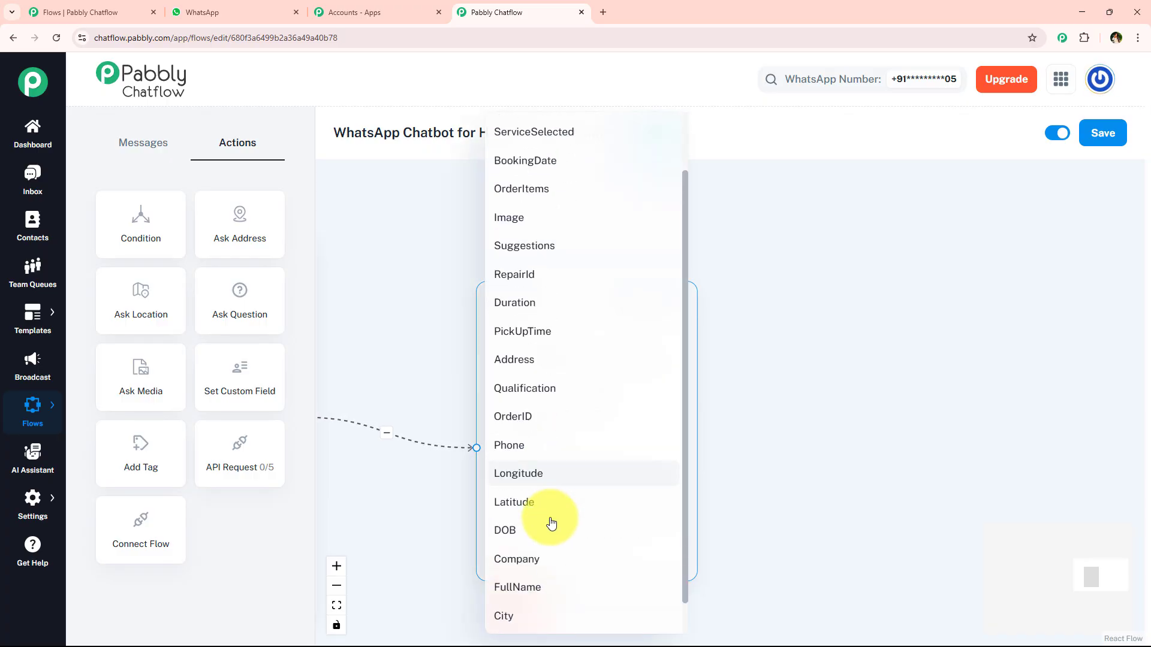
{"action": "scroll", "coordinate": [543, 497], "scroll_direction": "down", "scroll_amount": 1}
{"action": "left_click", "coordinate": [509, 520]}
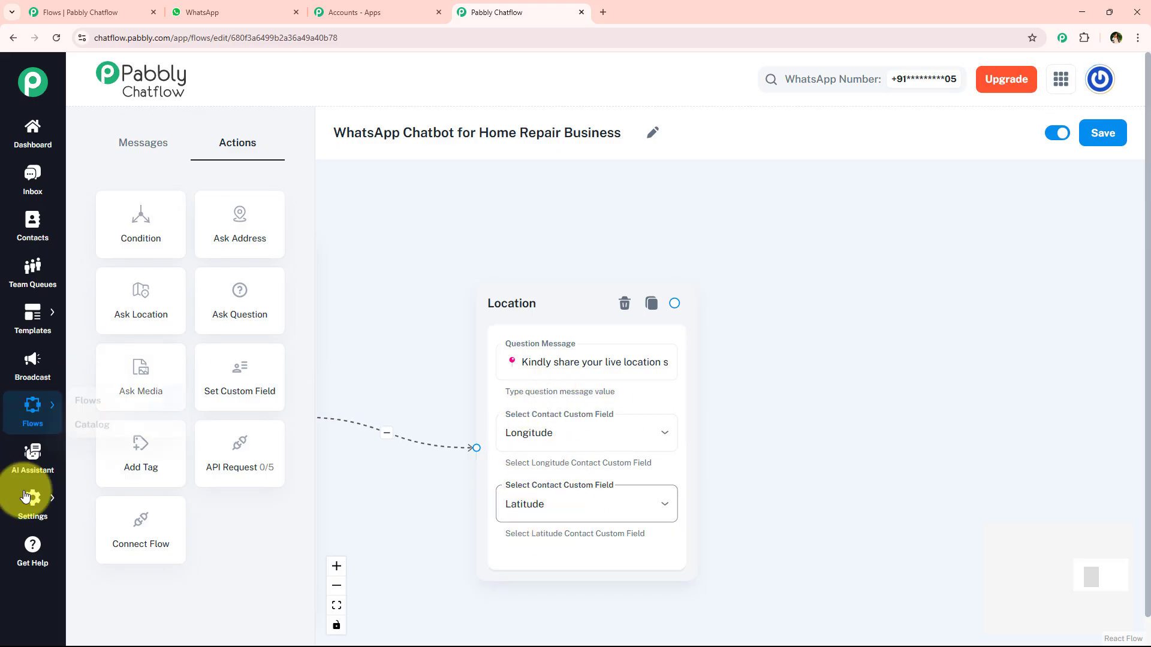
{"action": "mouse_move", "coordinate": [58, 490]}
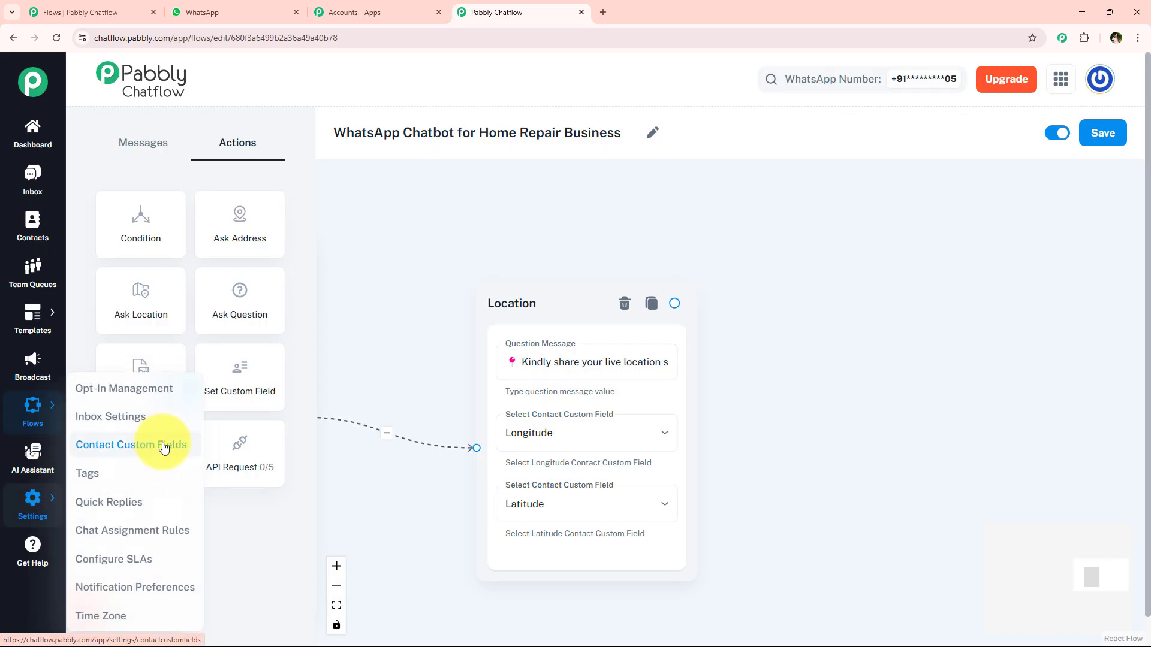
- Move the Location block higher on the canvas to free the space beneath it
{"action": "scroll", "coordinate": [456, 345], "scroll_direction": "down", "scroll_amount": 3}
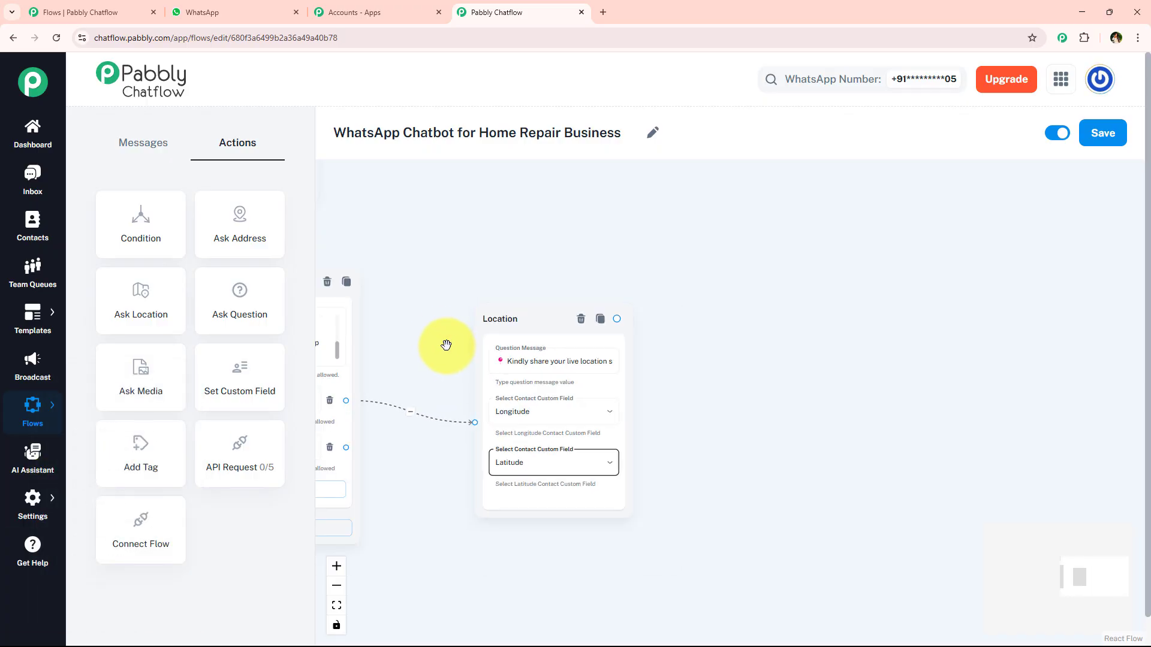
{"action": "left_click_drag", "start_coordinate": [450, 341], "coordinate": [570, 336]}
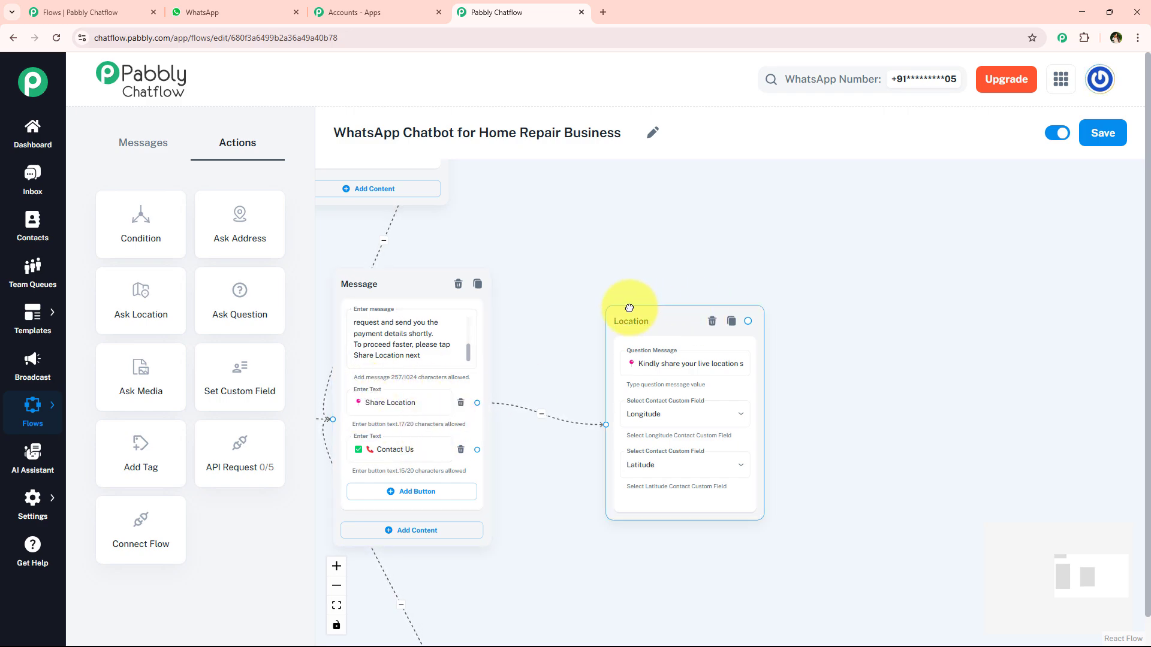
{"action": "left_click_drag", "start_coordinate": [630, 309], "coordinate": [688, 196]}
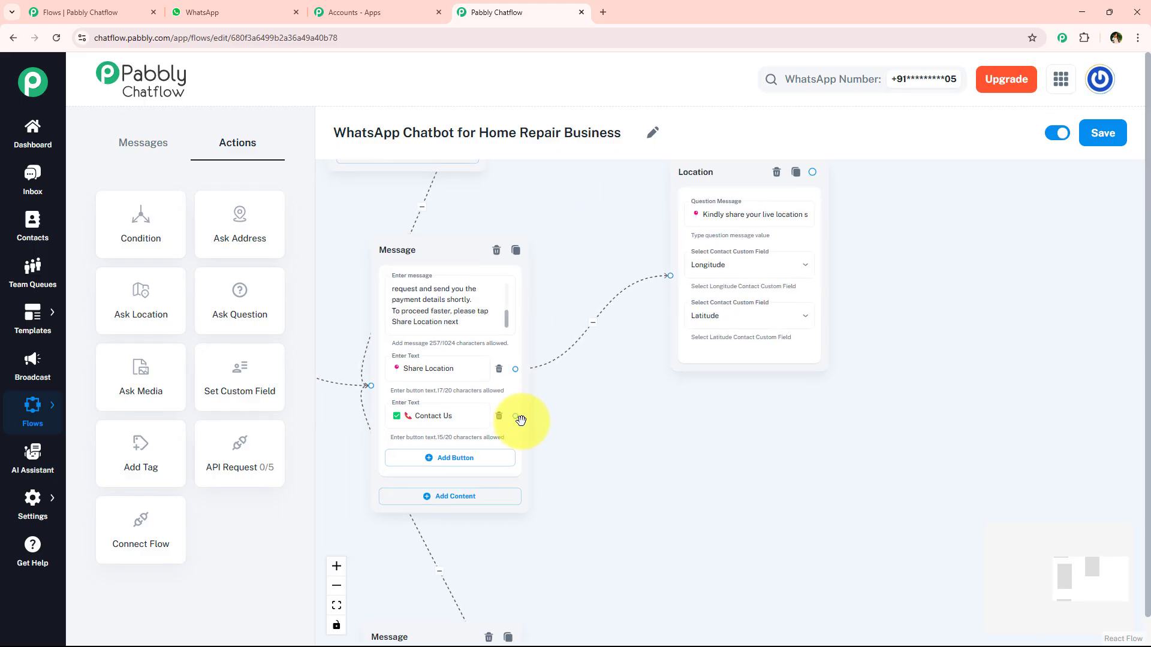
- Create a Text + Button message below the Location block, linked from the booking message's Contact Us button
{"action": "left_click_drag", "start_coordinate": [512, 417], "coordinate": [786, 485]}
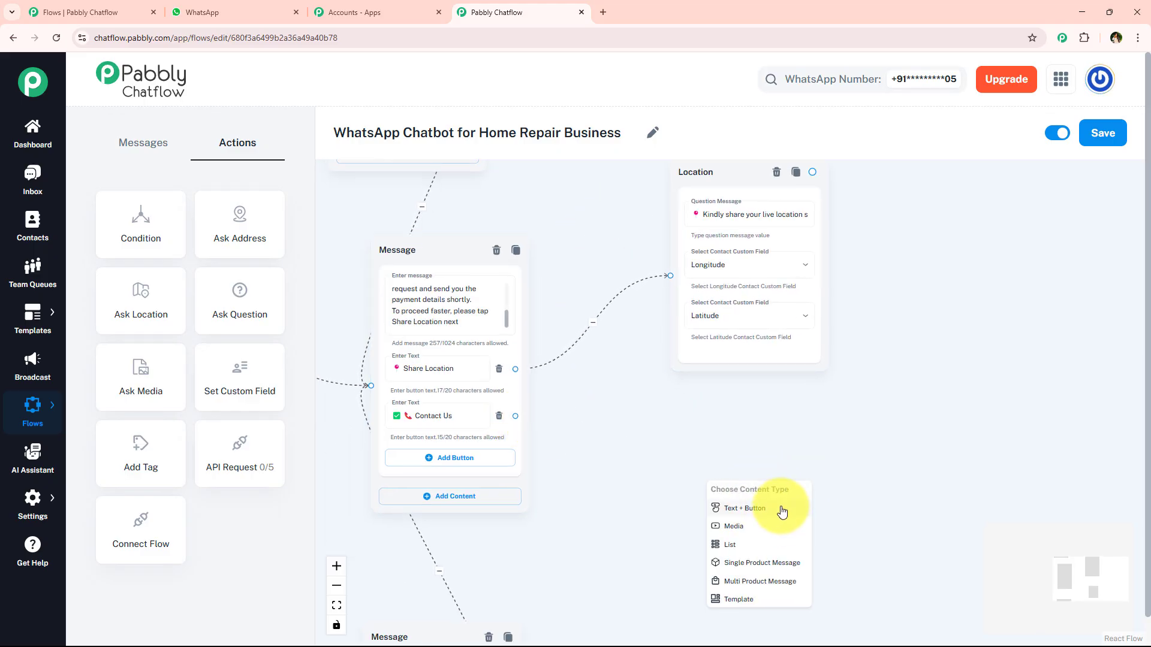
{"action": "left_click", "coordinate": [752, 583]}
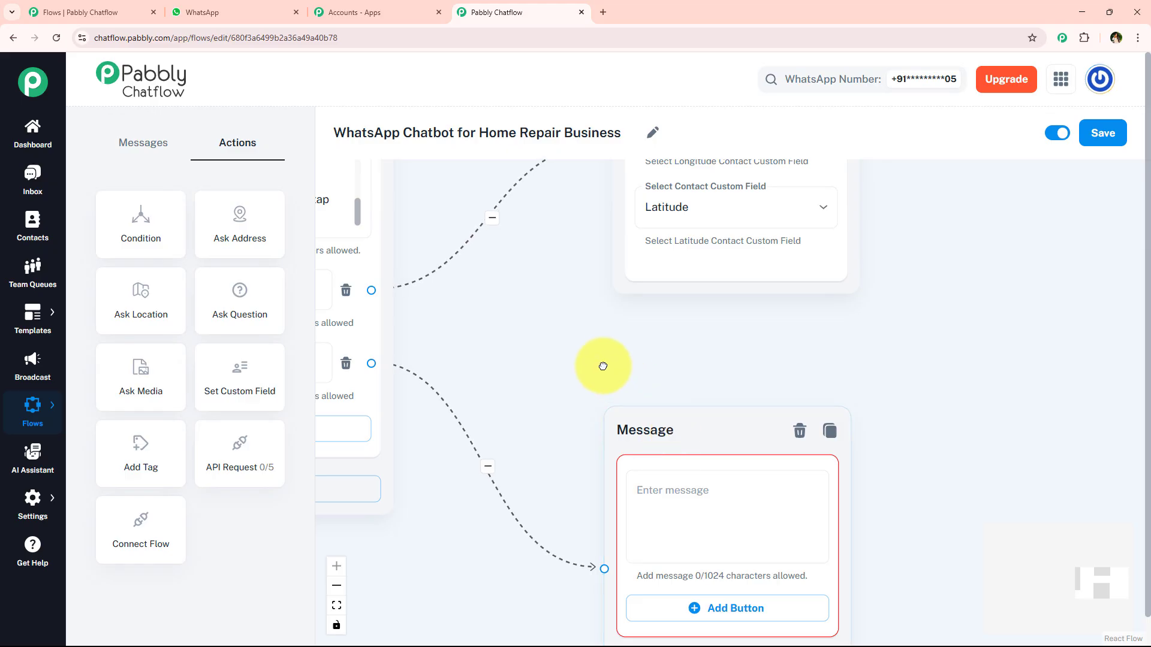
{"action": "left_click_drag", "start_coordinate": [604, 362], "coordinate": [429, 272]}
- Copy the "Thank you for trusting QuickFix Home Repairs!" message from the WhatsApp demo chat and paste it as the new message's text
{"action": "left_click", "coordinate": [202, 12]}
{"action": "scroll", "coordinate": [766, 455], "scroll_direction": "down", "scroll_amount": 8}
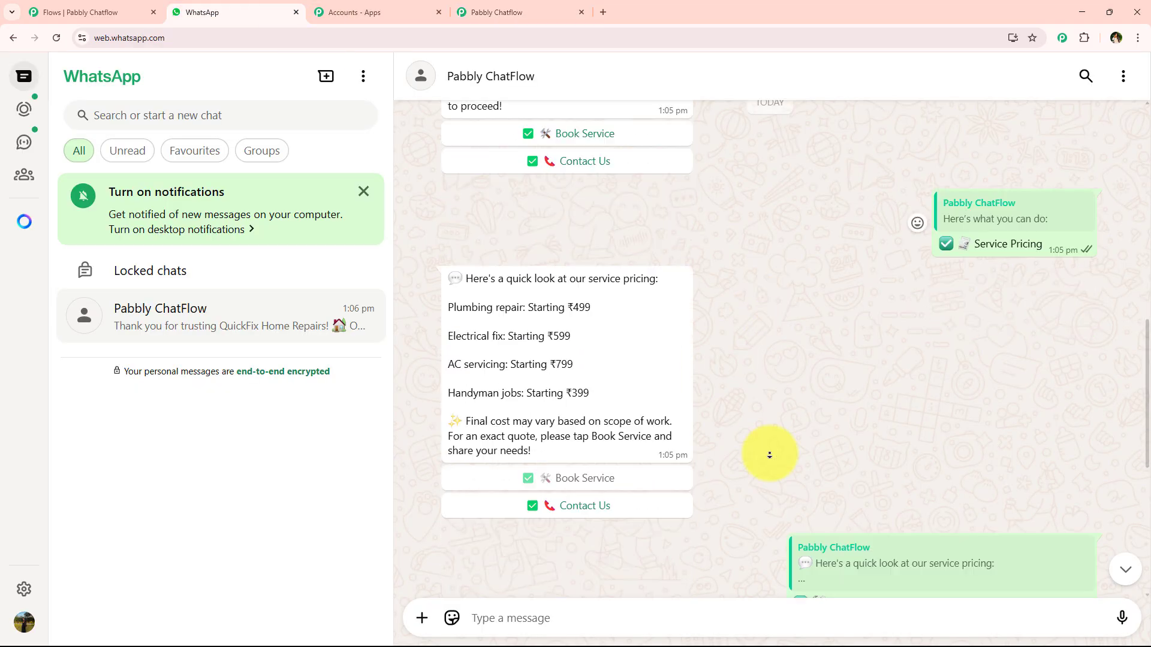
{"action": "left_click_drag", "start_coordinate": [456, 468], "coordinate": [647, 571]}
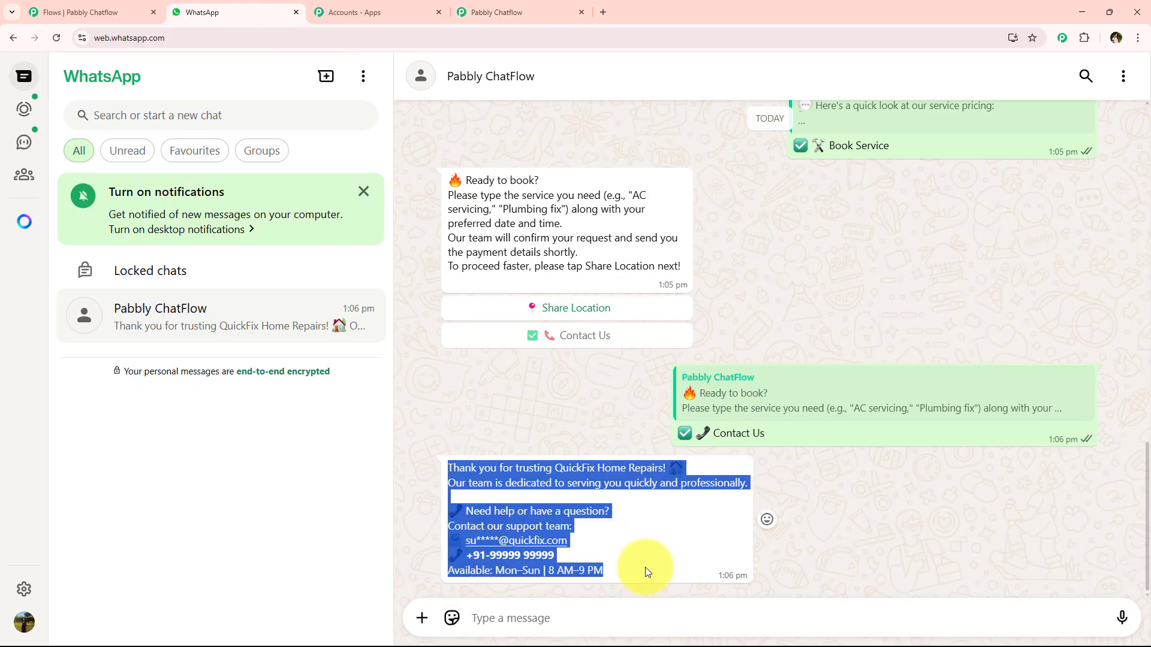
{"action": "key", "text": "ctrl+c"}
{"action": "left_click", "coordinate": [517, 12]}
{"action": "left_click", "coordinate": [537, 364]}
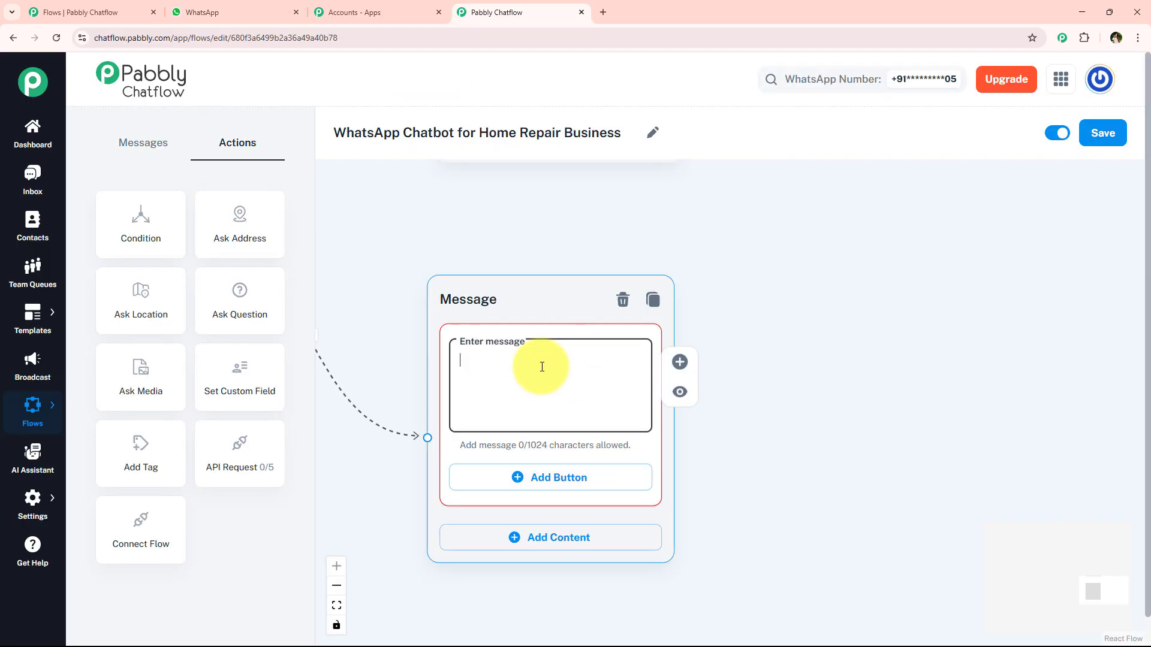
{"action": "key", "text": "ctrl+v"}
- Connect the Contact Us buttons of the services message and the pricing message to the support contact message
{"action": "scroll", "coordinate": [542, 366], "scroll_direction": "down", "scroll_amount": 5}
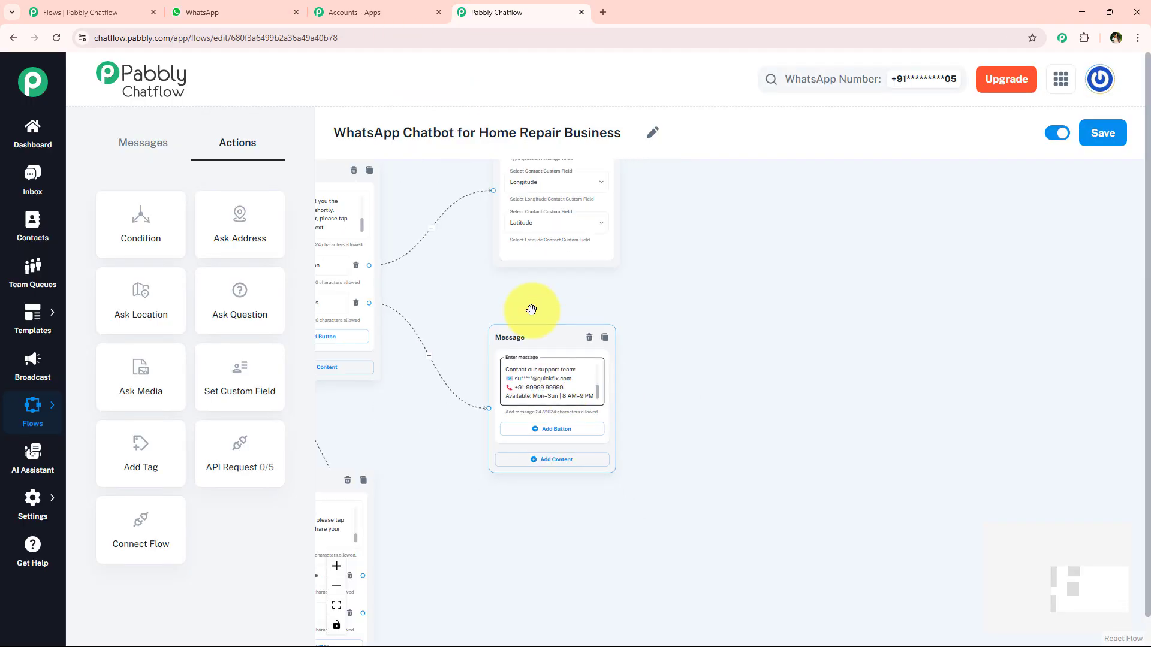
{"action": "left_click_drag", "start_coordinate": [526, 303], "coordinate": [602, 436]}
{"action": "scroll", "coordinate": [602, 437], "scroll_direction": "down", "scroll_amount": 3}
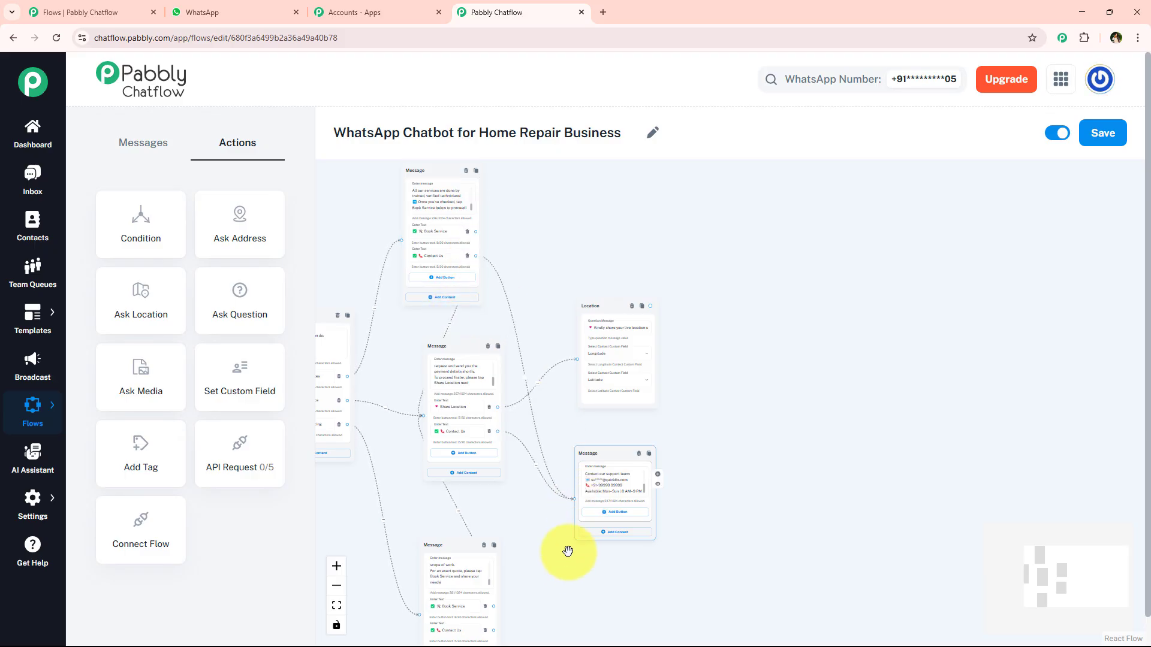
{"action": "scroll", "coordinate": [566, 522], "scroll_direction": "down", "scroll_amount": 2}
{"action": "left_click_drag", "start_coordinate": [506, 559], "coordinate": [580, 432]}
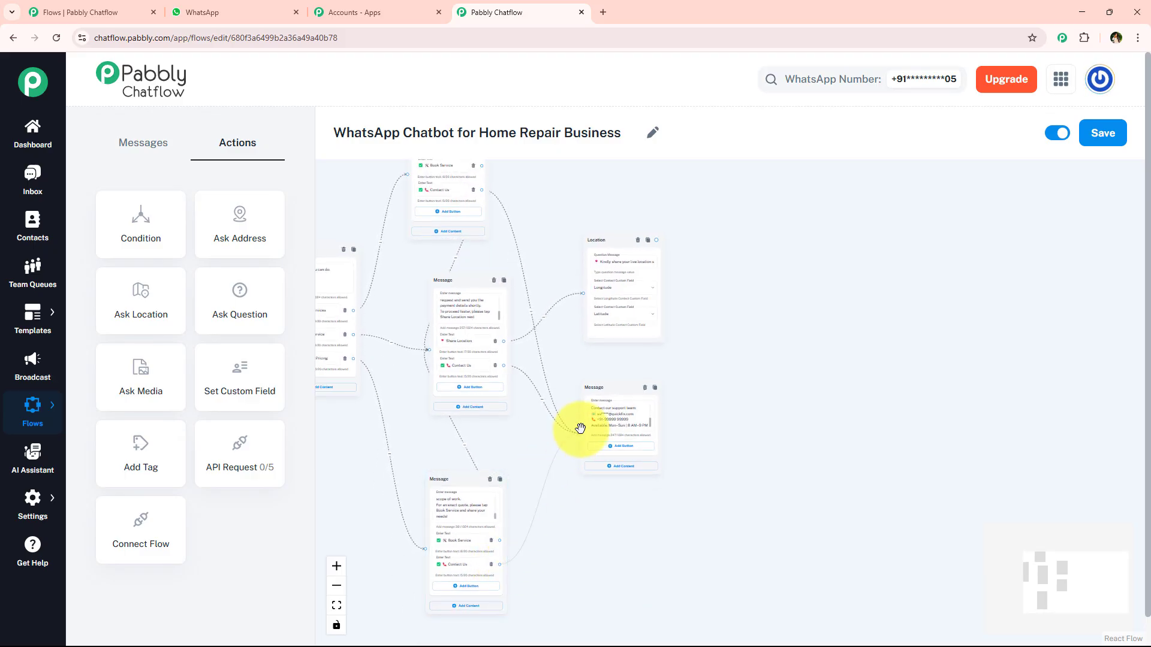
- Space out the layout by moving the support contact message farther right and the Location block slightly higher
{"action": "scroll", "coordinate": [701, 388], "scroll_direction": "up", "scroll_amount": 5}
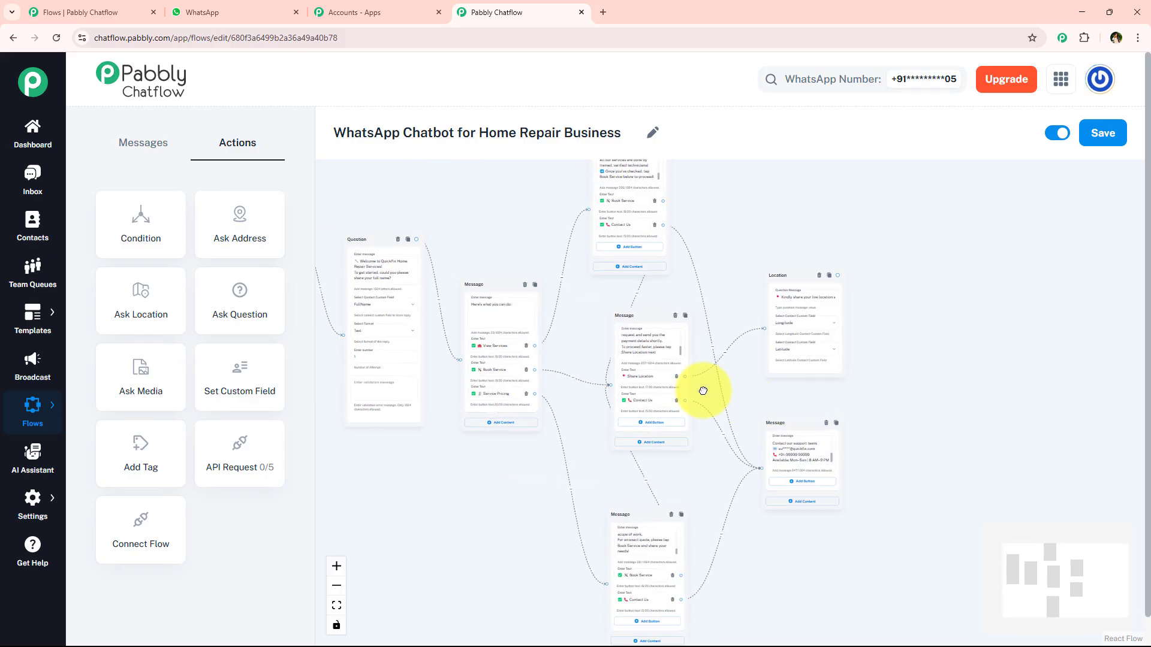
{"action": "scroll", "coordinate": [646, 487], "scroll_direction": "up", "scroll_amount": 1}
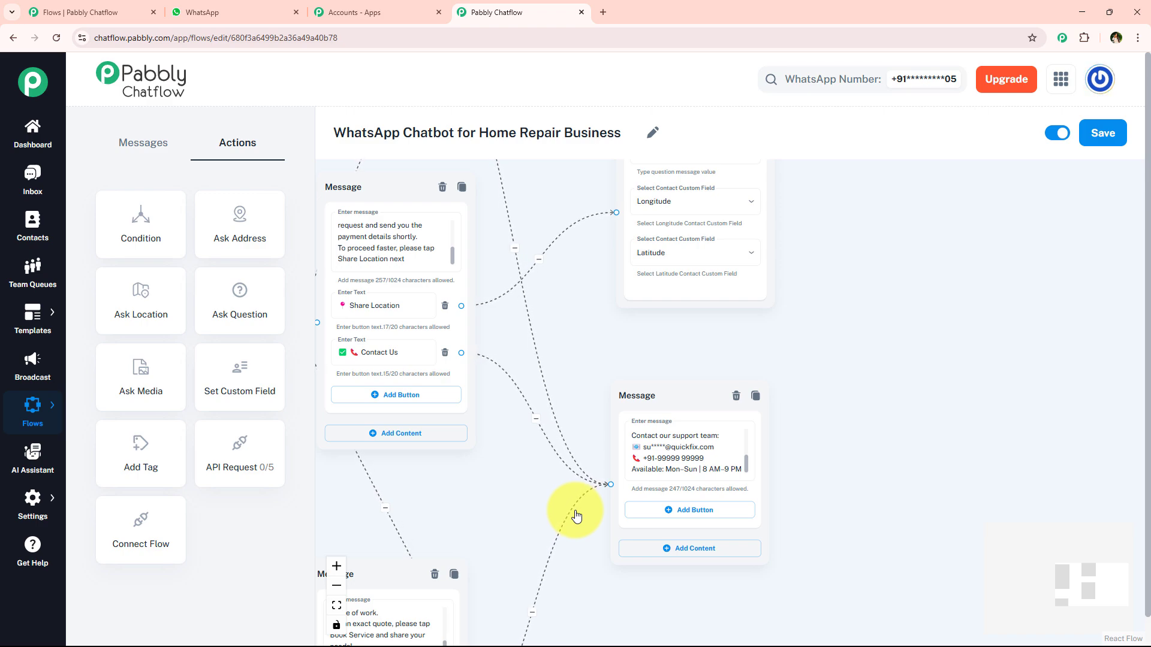
{"action": "scroll", "coordinate": [575, 473], "scroll_direction": "down", "scroll_amount": 1}
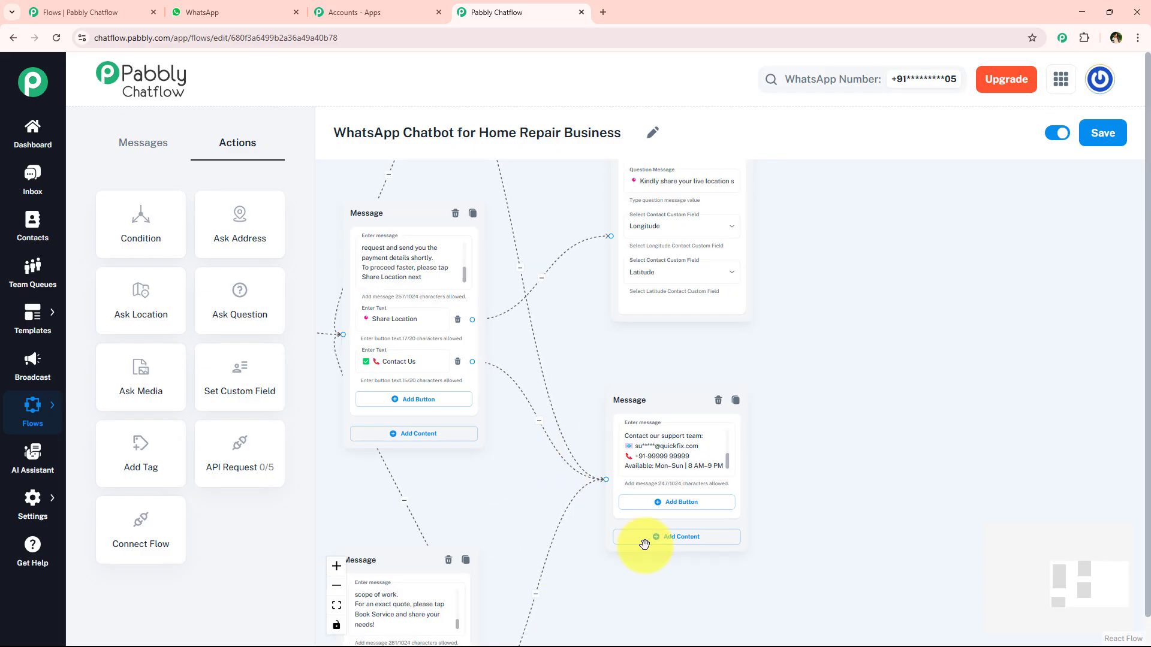
{"action": "scroll", "coordinate": [497, 474], "scroll_direction": "down", "scroll_amount": 5}
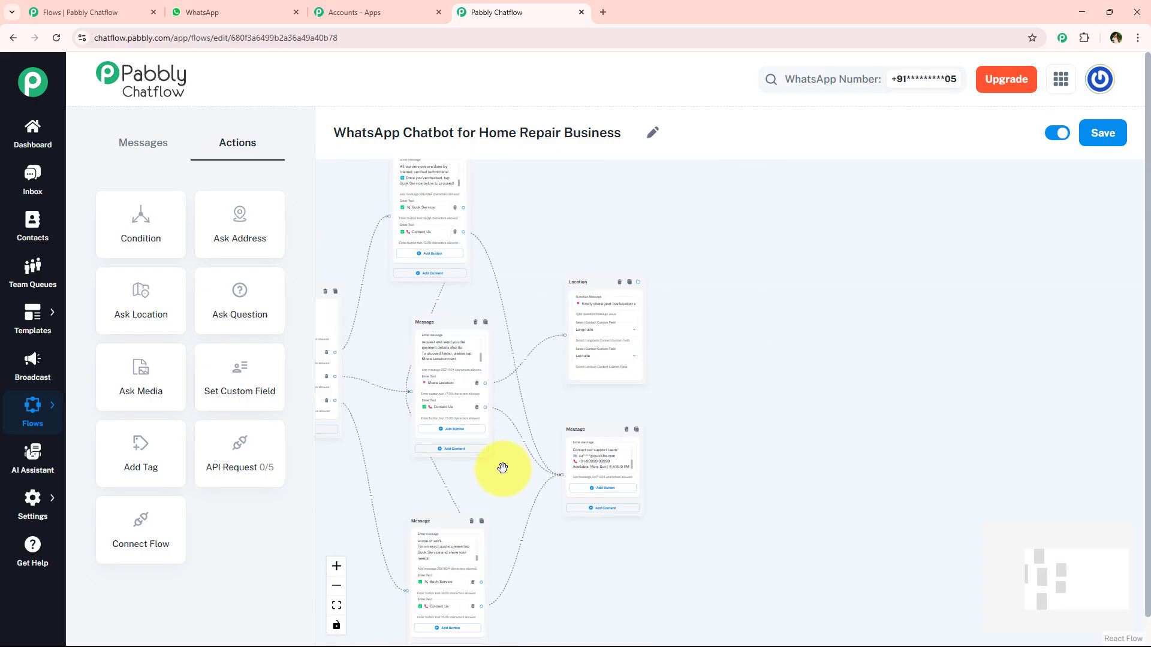
{"action": "left_click_drag", "start_coordinate": [578, 434], "coordinate": [806, 432]}
{"action": "left_click_drag", "start_coordinate": [640, 430], "coordinate": [638, 432]}
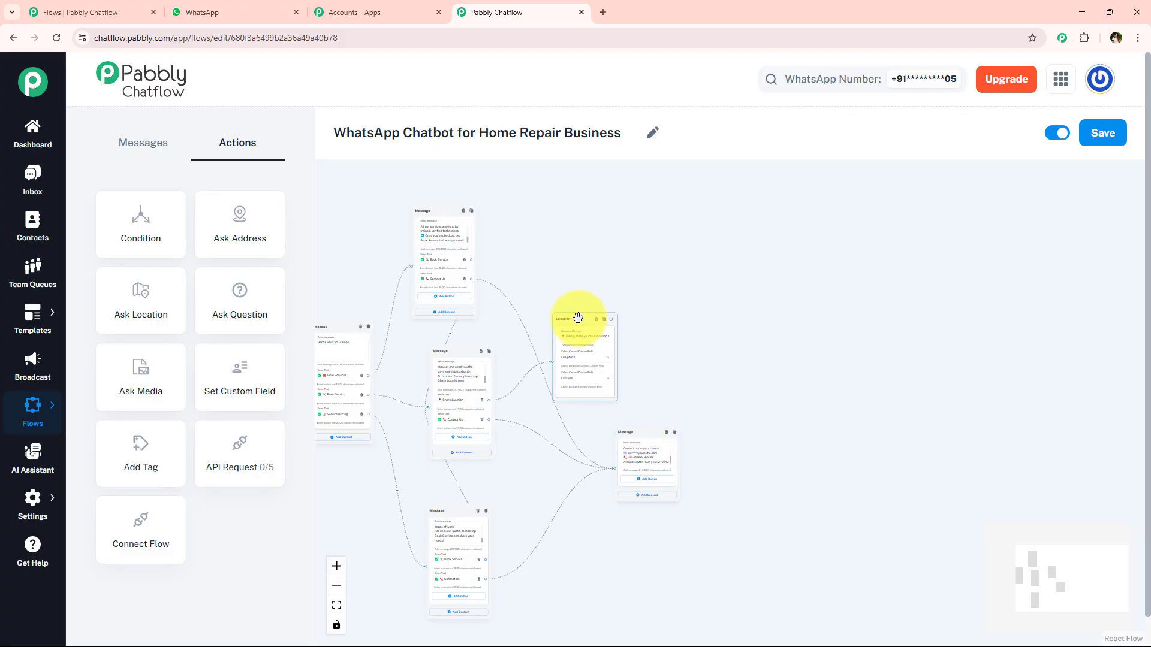
{"action": "left_click_drag", "start_coordinate": [578, 318], "coordinate": [595, 277]}
- Review the whole chatbot flow layout and save the flow
{"action": "scroll", "coordinate": [532, 450], "scroll_direction": "left", "scroll_amount": 5}
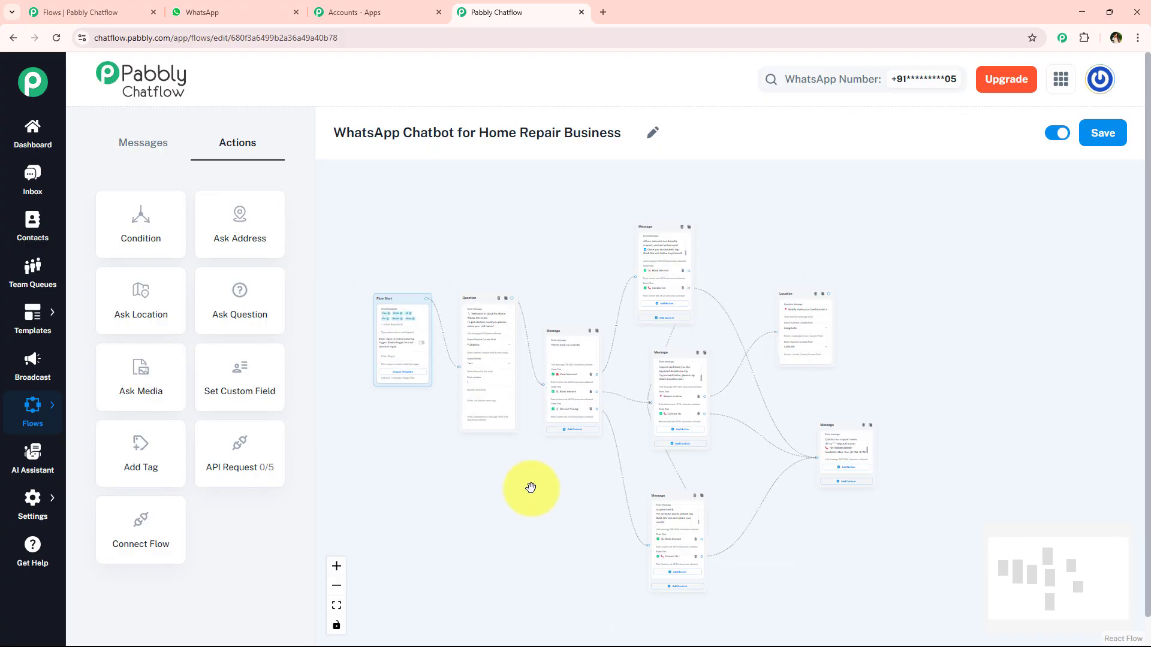
{"action": "scroll", "coordinate": [474, 251], "scroll_direction": "up", "scroll_amount": 3}
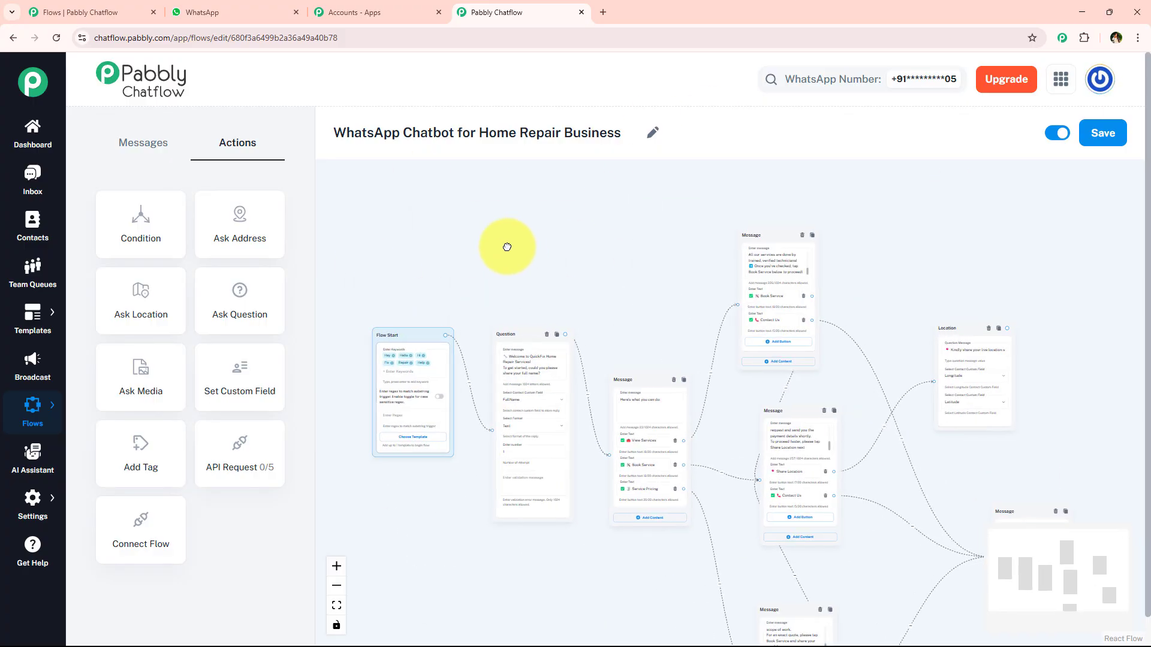
{"action": "left_click_drag", "start_coordinate": [507, 247], "coordinate": [483, 205]}
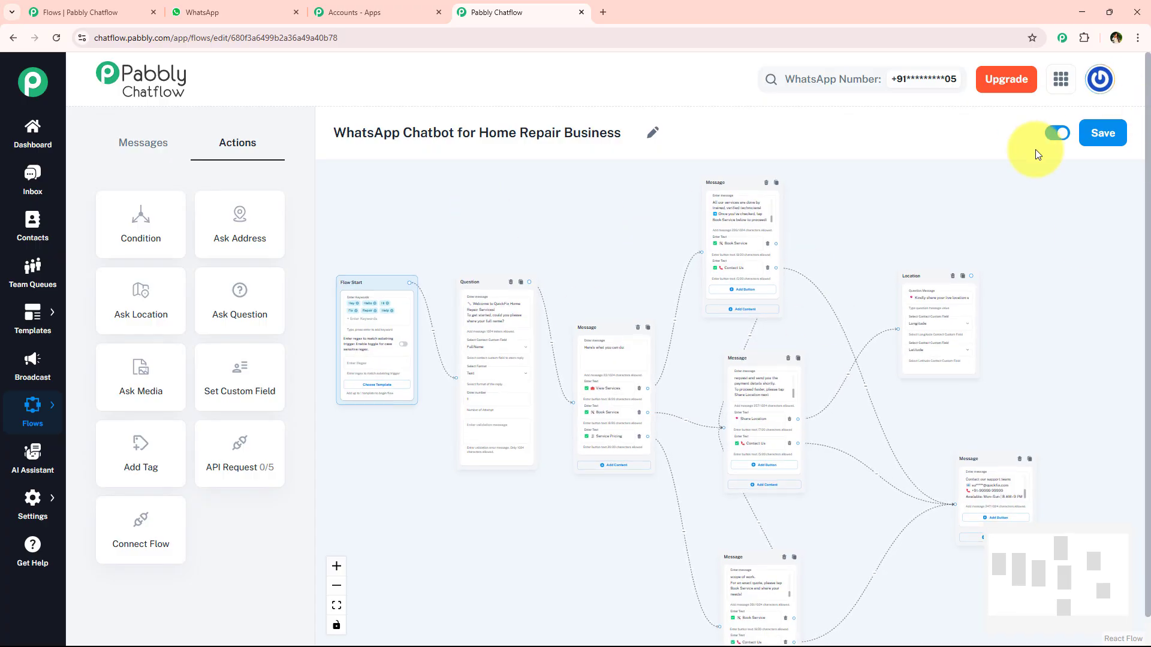
{"action": "left_click", "coordinate": [1109, 140]}
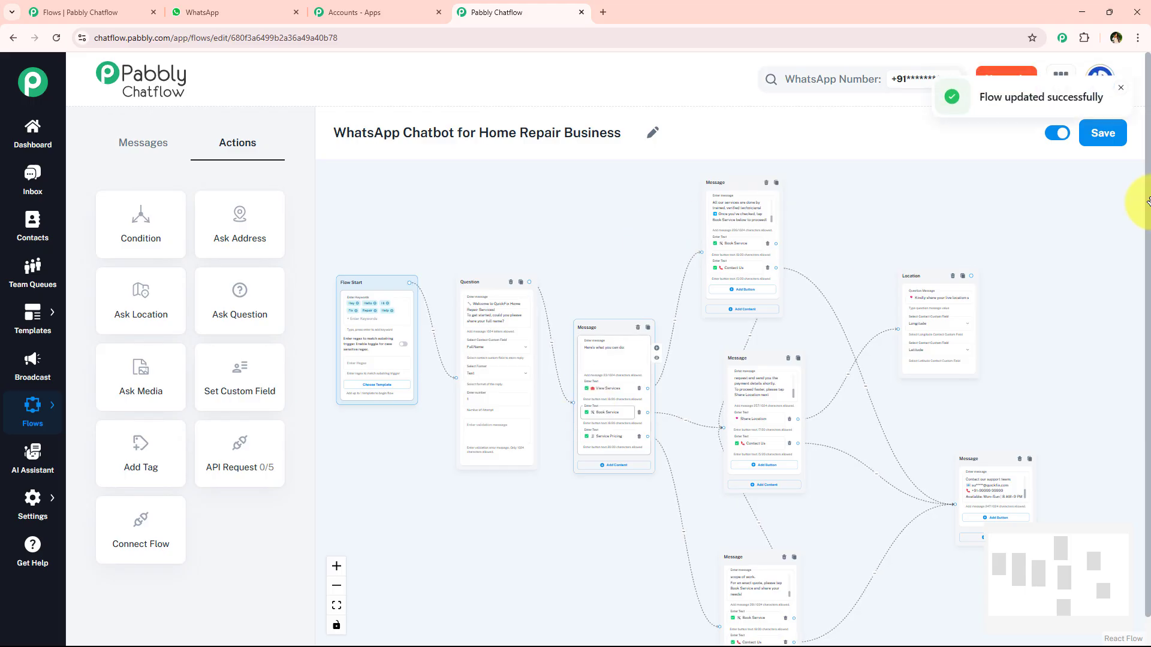
{"action": "left_click_drag", "start_coordinate": [978, 97], "coordinate": [1106, 105]}
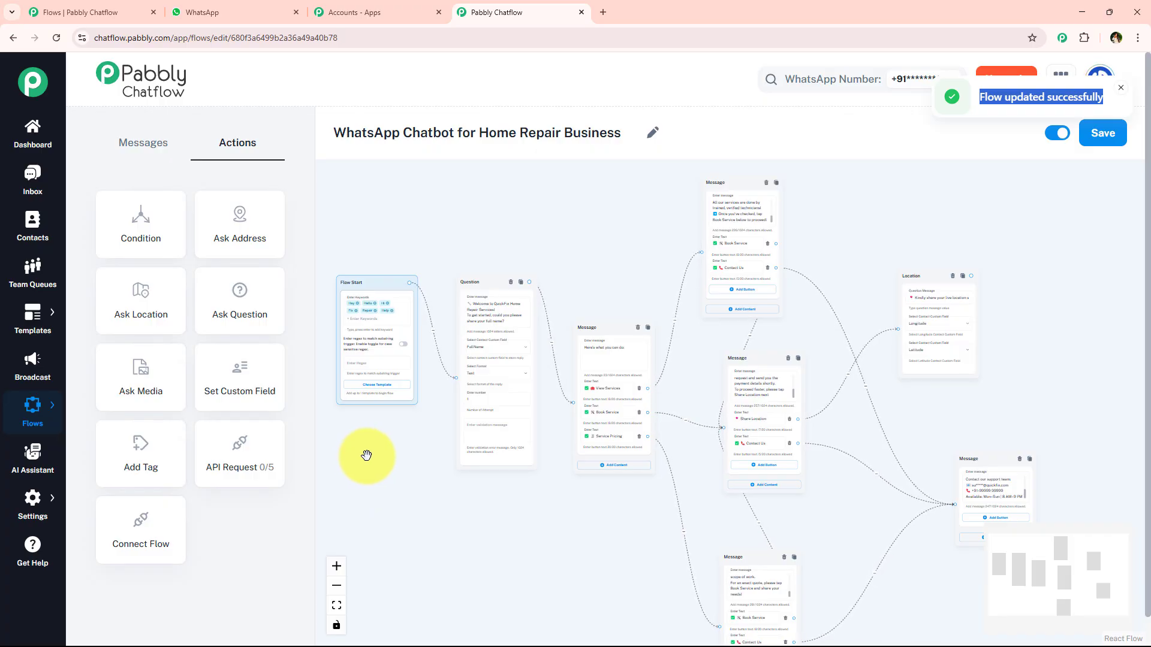
{"action": "scroll", "coordinate": [865, 336], "scroll_direction": "up", "scroll_amount": 1}
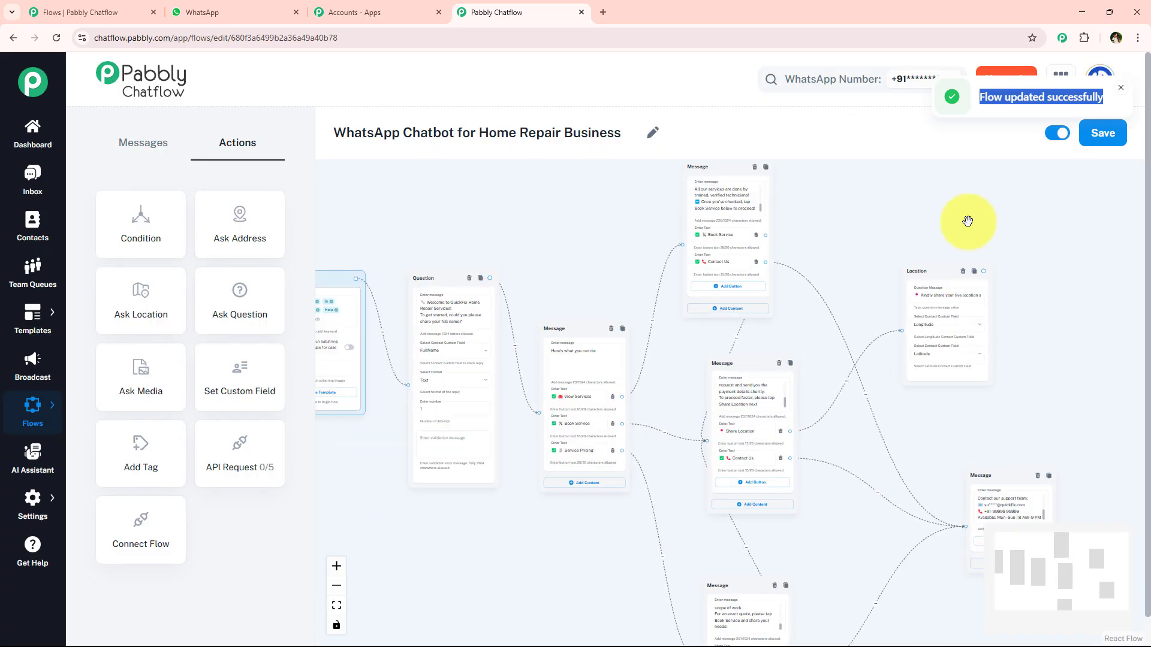
- Switch to WhatsApp and clear the Pabbly ChatFlow chat's messages
{"action": "left_click", "coordinate": [1122, 90]}
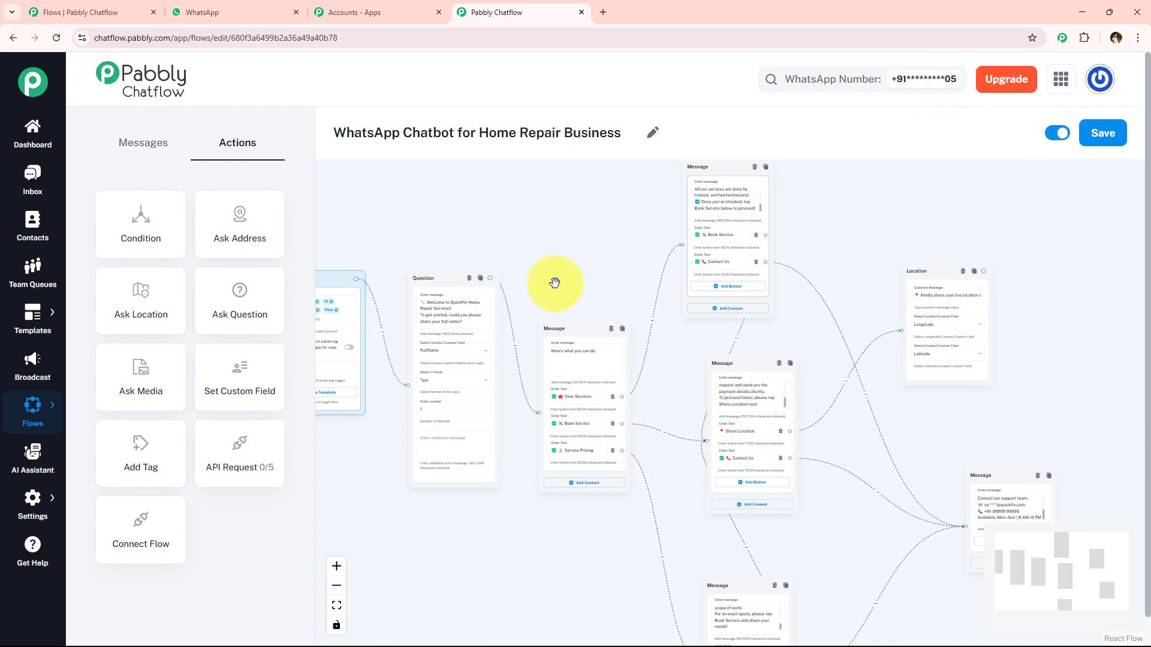
{"action": "left_click", "coordinate": [483, 312]}
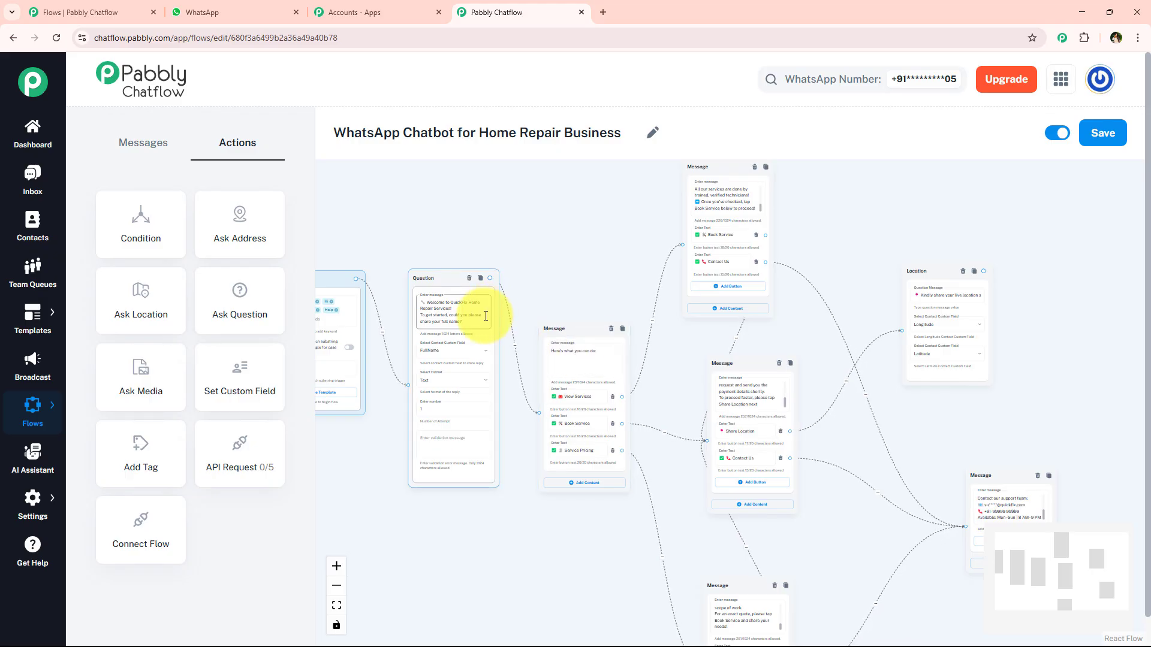
{"action": "left_click", "coordinate": [273, 10]}
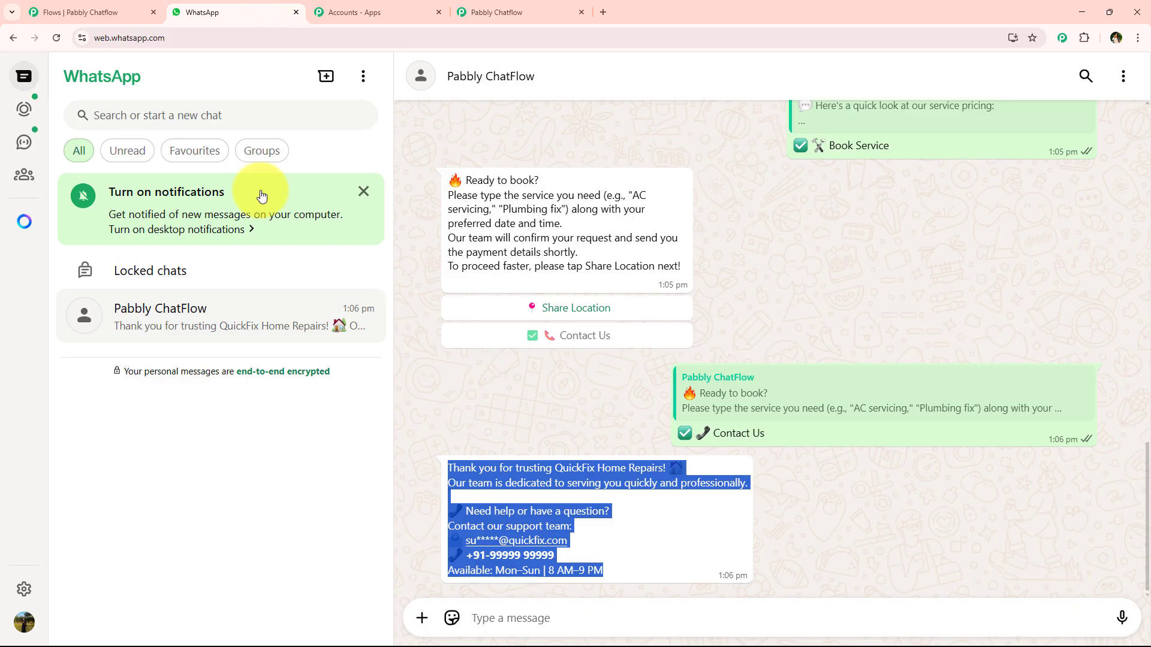
{"action": "left_click", "coordinate": [1123, 75]}
{"action": "left_click", "coordinate": [1051, 362]}
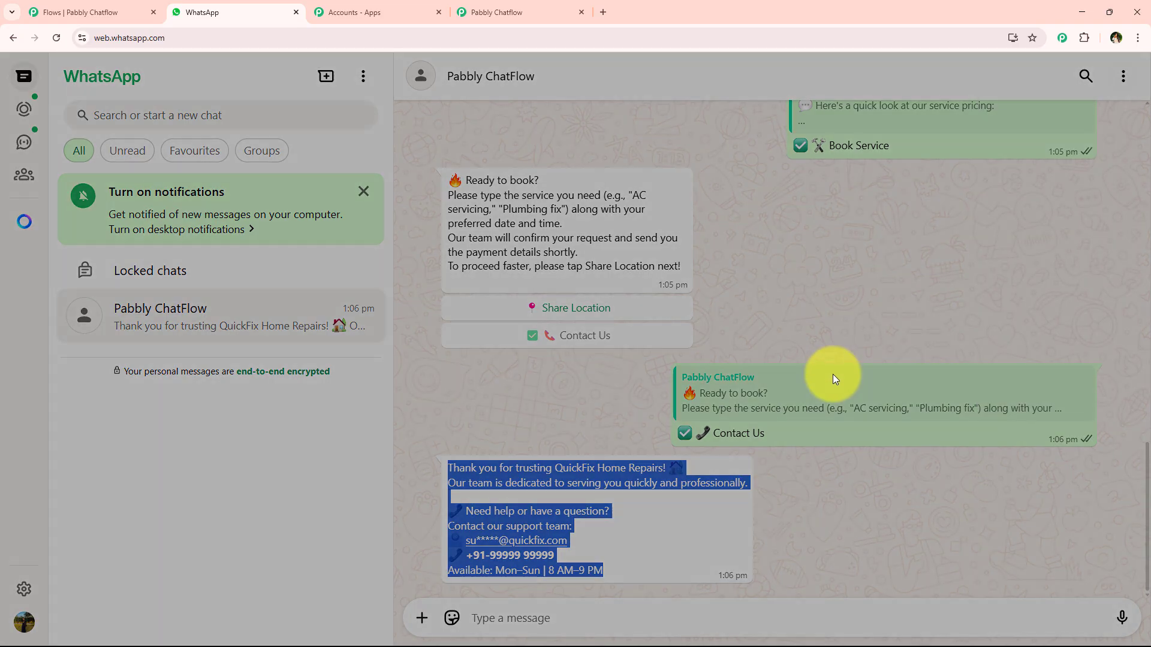
{"action": "left_click", "coordinate": [696, 406]}
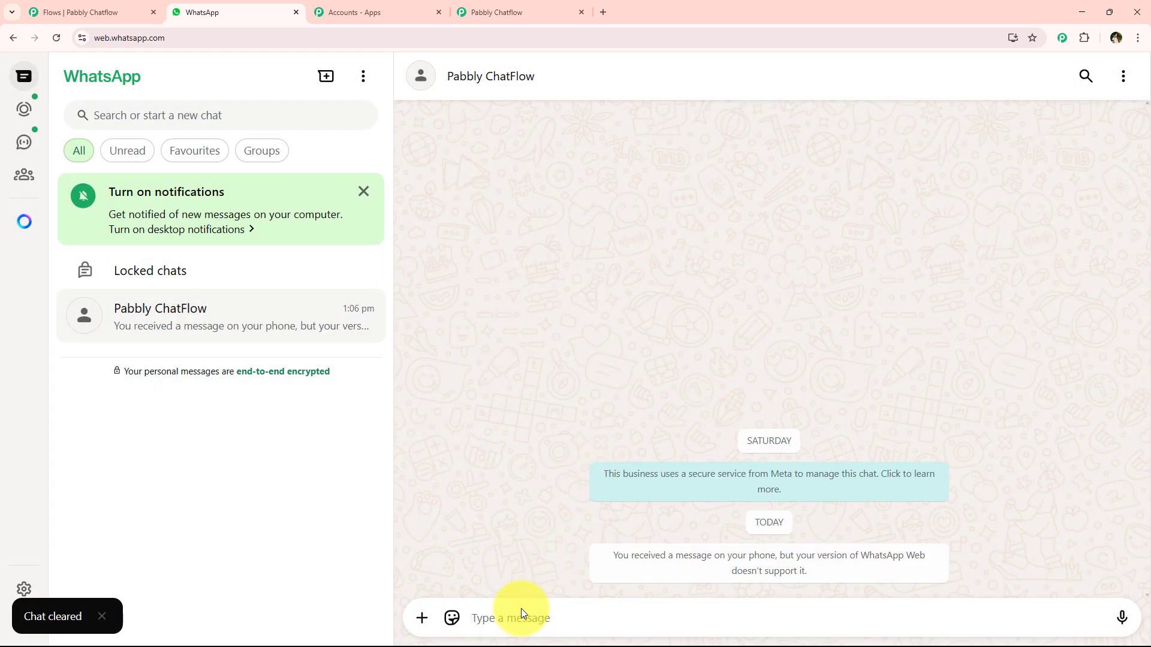
- Check the Flow Start trigger keywords in Pabbly Chatflow, send "Help" in the WhatsApp chat, and answer the bot's question with the full name
{"action": "left_click", "coordinate": [519, 9]}
{"action": "left_click_drag", "start_coordinate": [355, 188], "coordinate": [493, 320]}
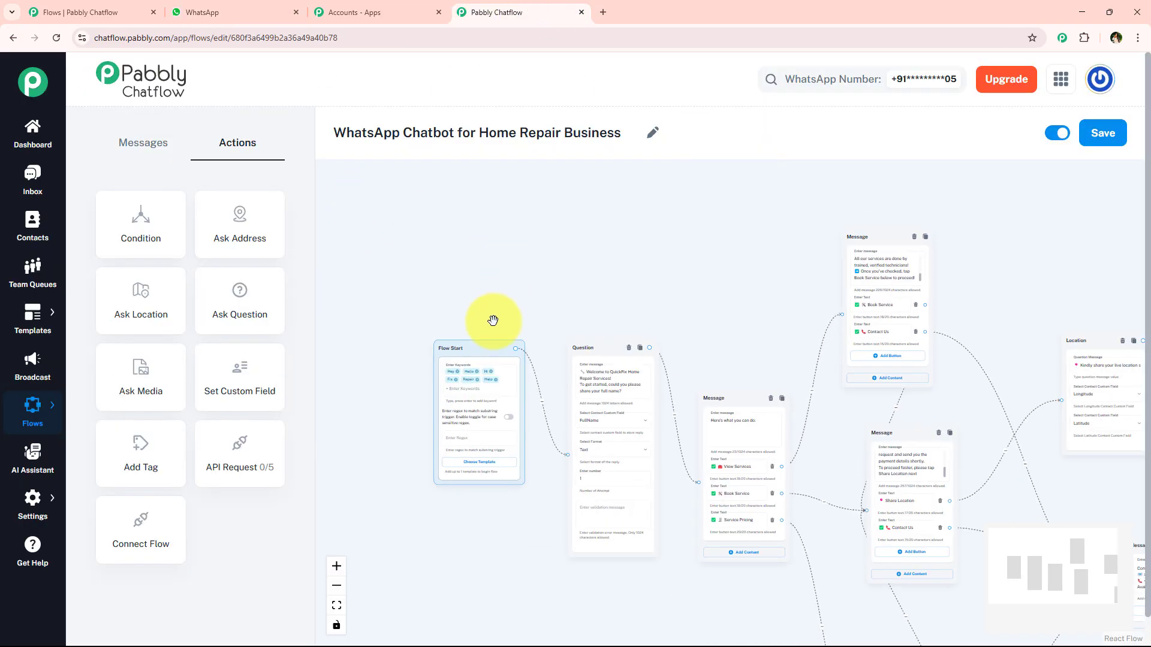
{"action": "scroll", "coordinate": [493, 320], "scroll_direction": "up", "scroll_amount": 3}
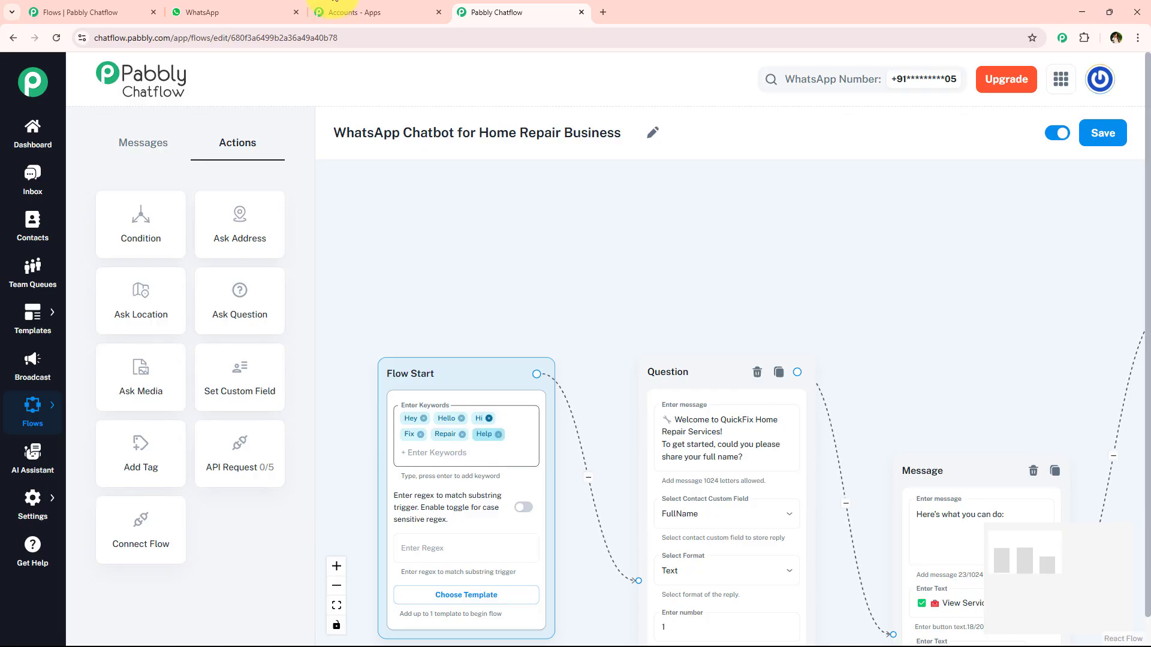
{"action": "left_click", "coordinate": [234, 12]}
{"action": "type", "text": "He"}
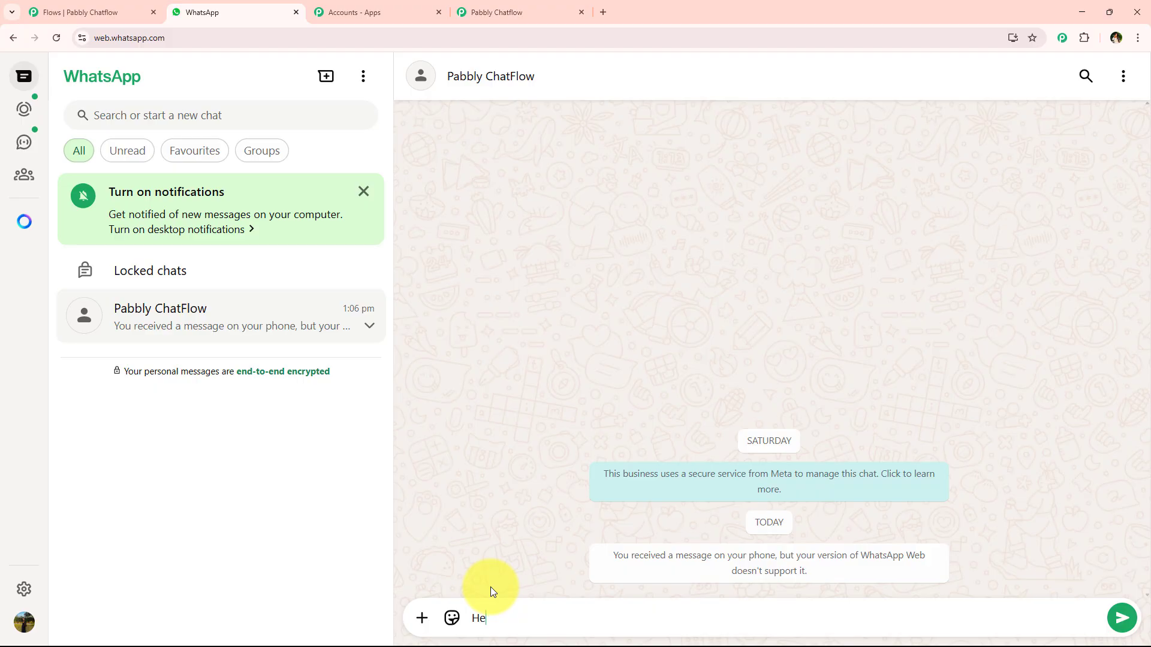
{"action": "type", "text": "lp"}
{"action": "key", "text": "Return"}
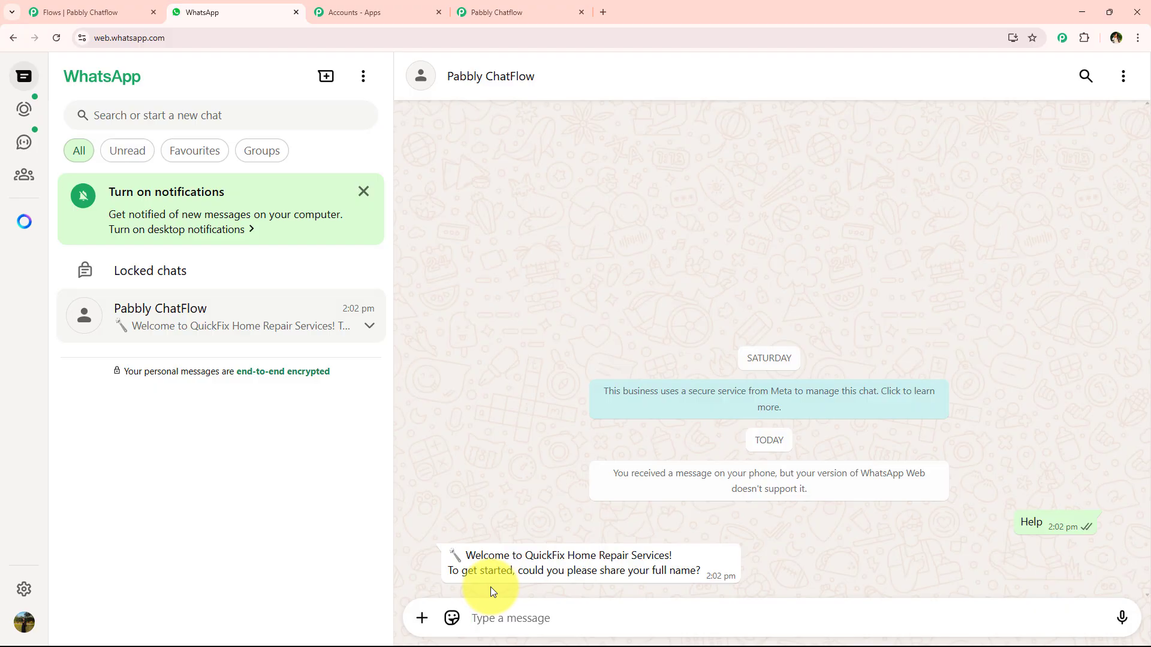
{"action": "type", "text": "Test User"}
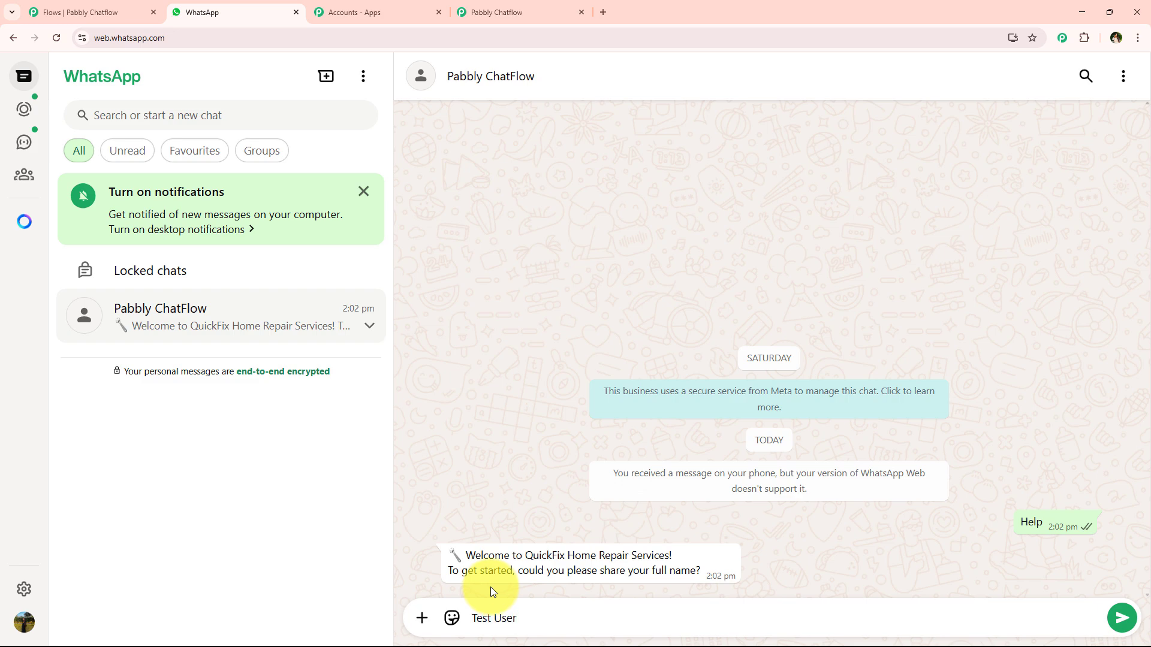
{"action": "key", "text": "Return"}
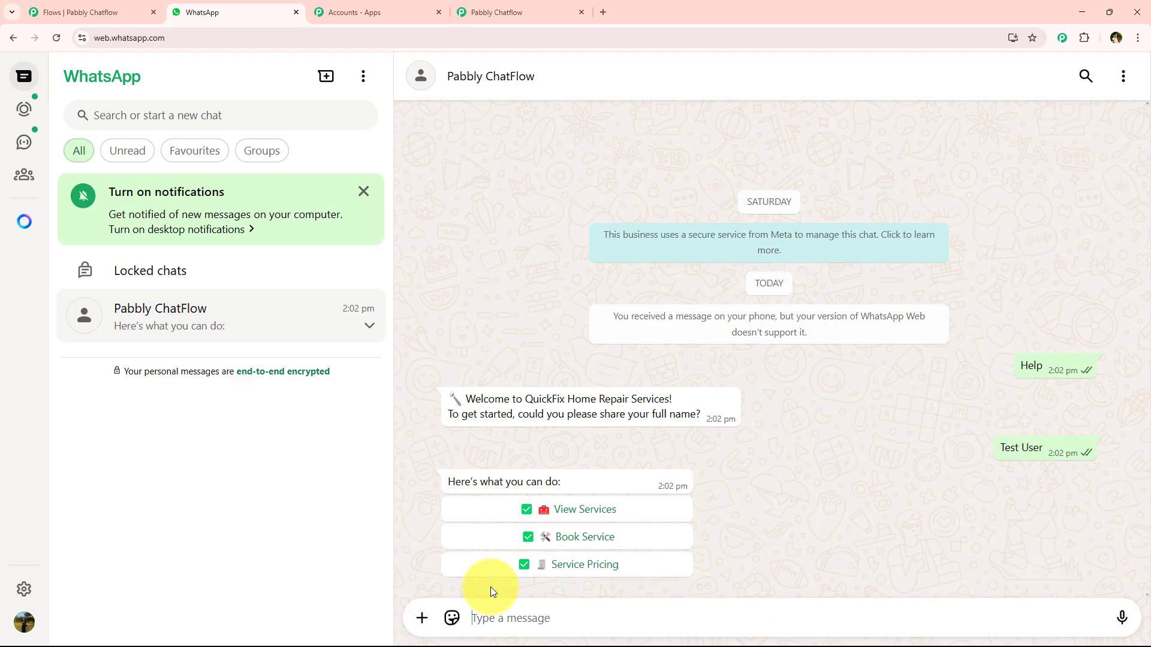
- Test the View Services, Book Service and Service Pricing options of the "Here's what you can do:" reply
{"action": "left_click", "coordinate": [585, 509]}
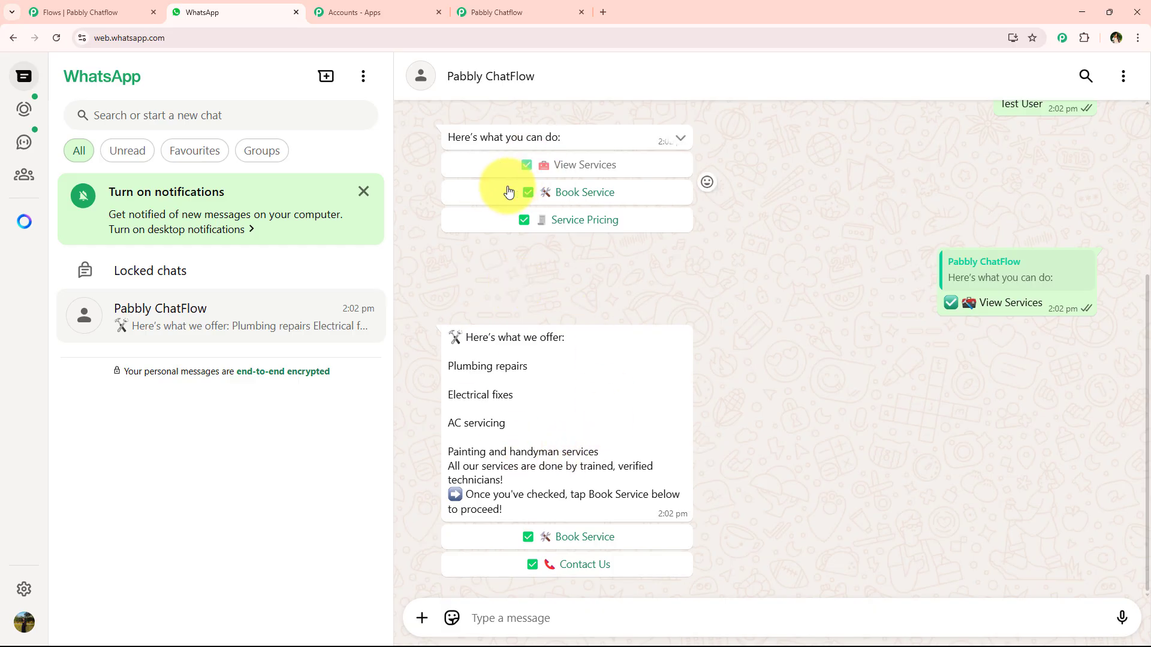
{"action": "left_click", "coordinate": [617, 193]}
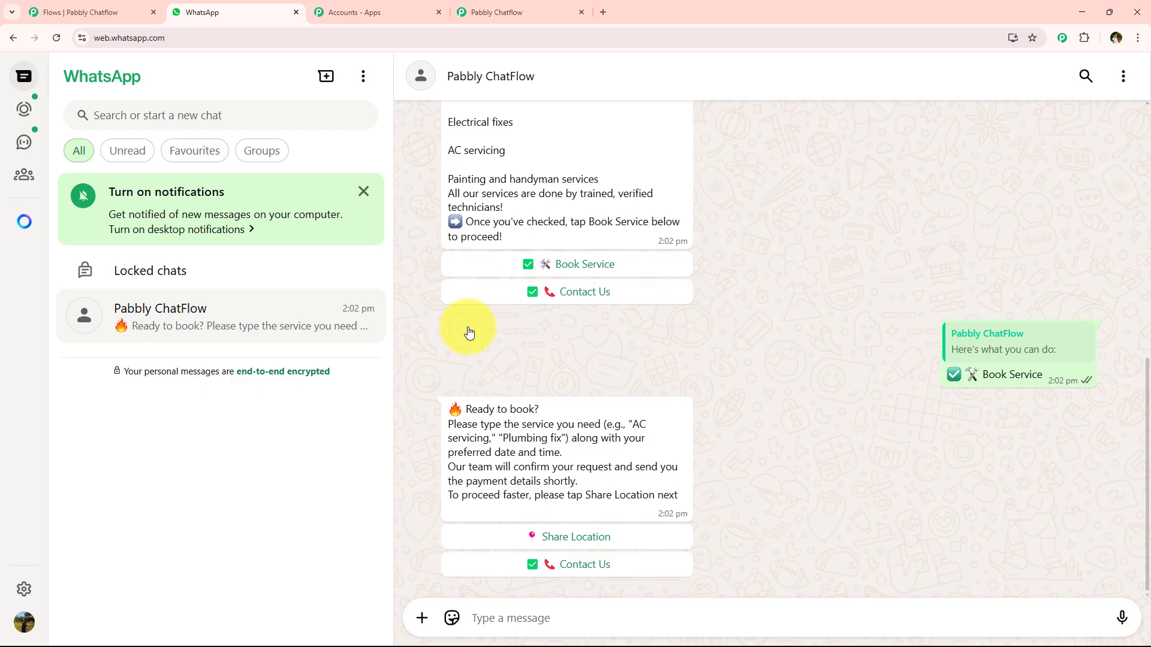
{"action": "scroll", "coordinate": [486, 465], "scroll_direction": "up", "scroll_amount": 6}
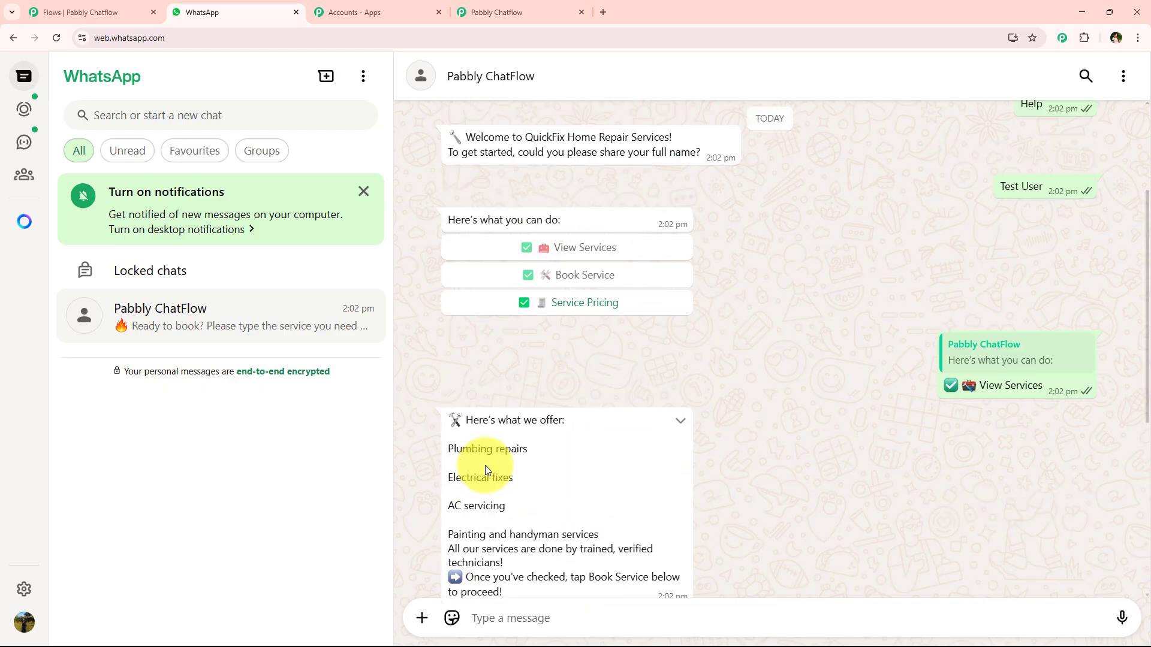
{"action": "left_click", "coordinate": [596, 308]}
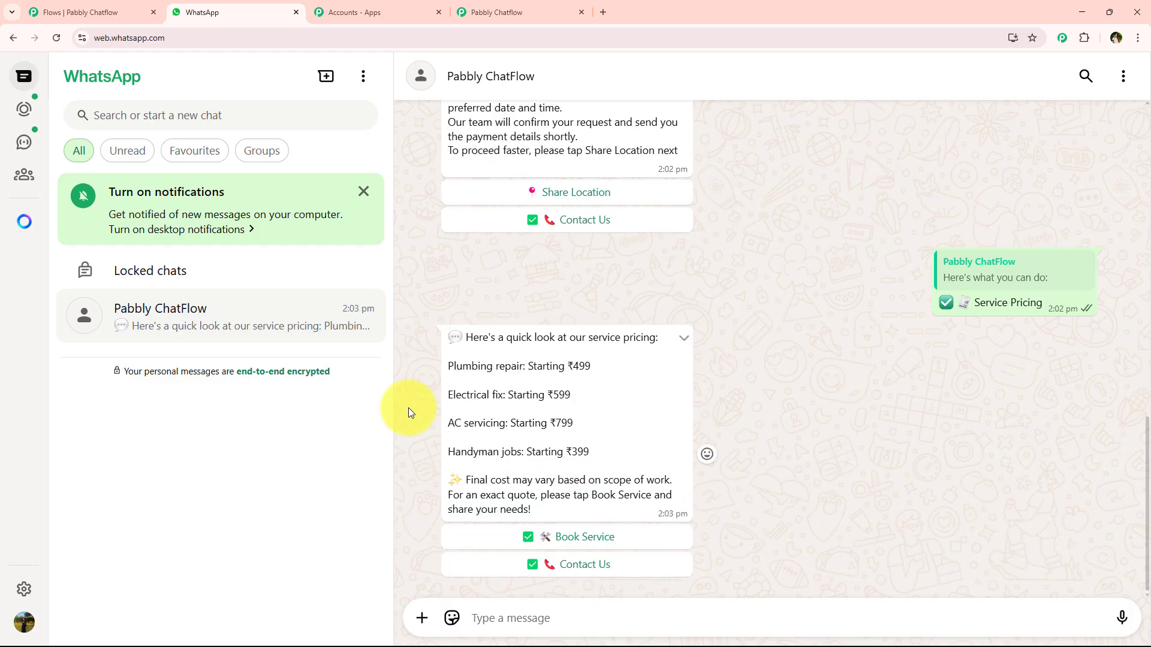
- Test the Share Location option of the "Ready to book?" reply
{"action": "scroll", "coordinate": [568, 447], "scroll_direction": "up", "scroll_amount": 5}
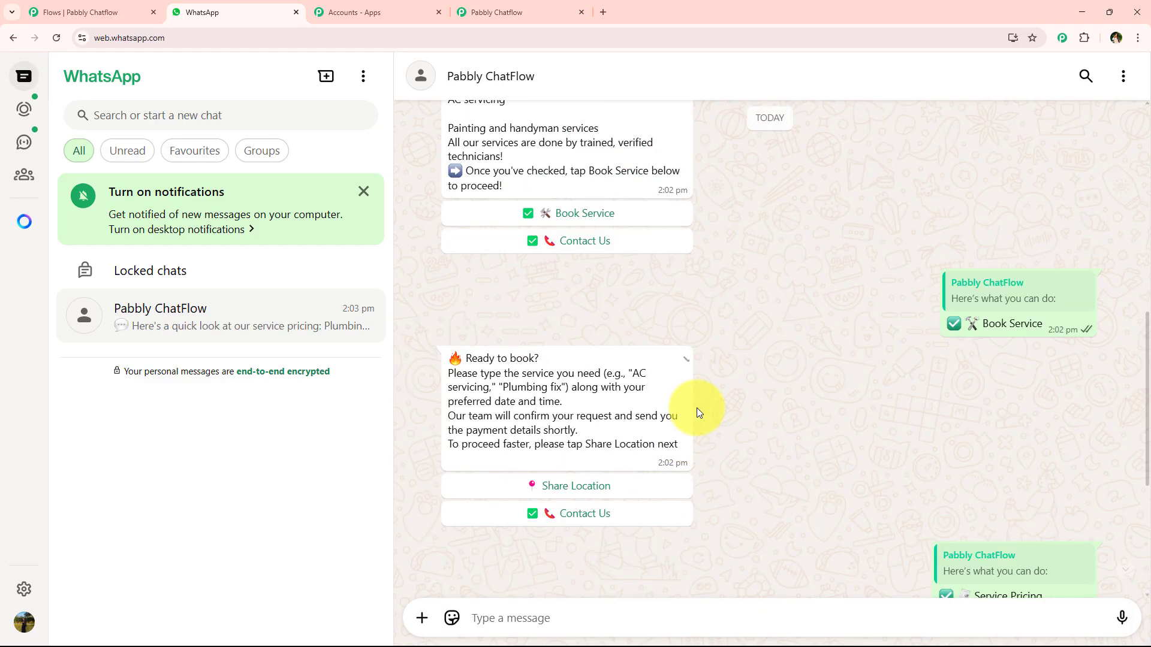
{"action": "scroll", "coordinate": [544, 436], "scroll_direction": "up", "scroll_amount": 4}
{"action": "scroll", "coordinate": [599, 420], "scroll_direction": "down", "scroll_amount": 6}
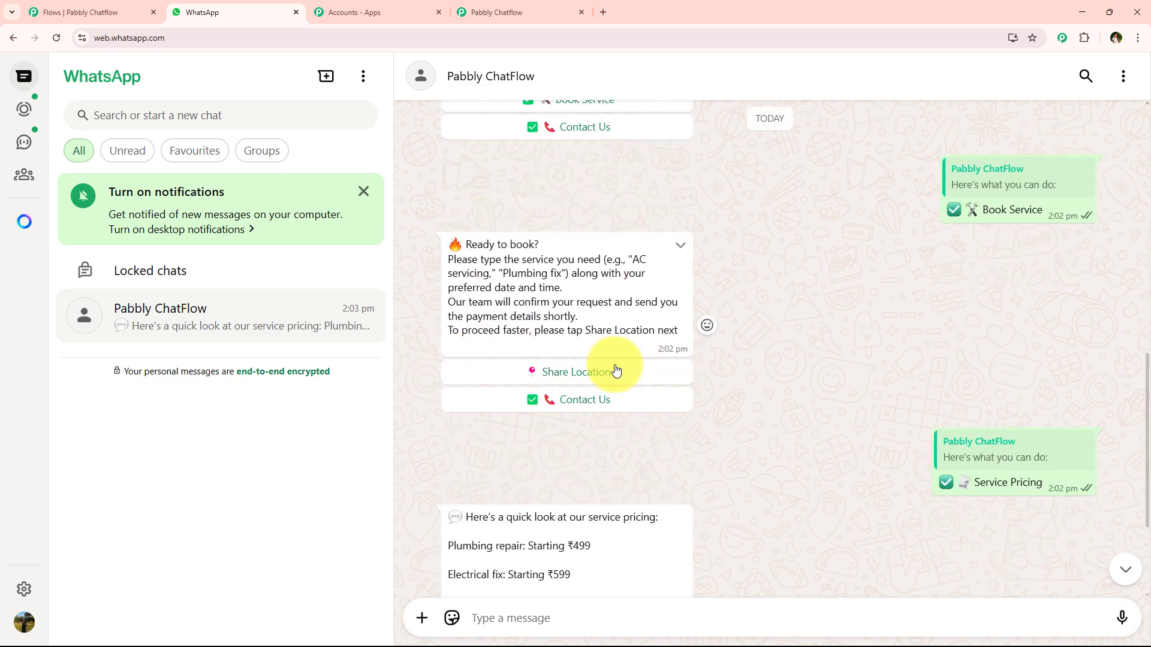
{"action": "left_click", "coordinate": [616, 370]}
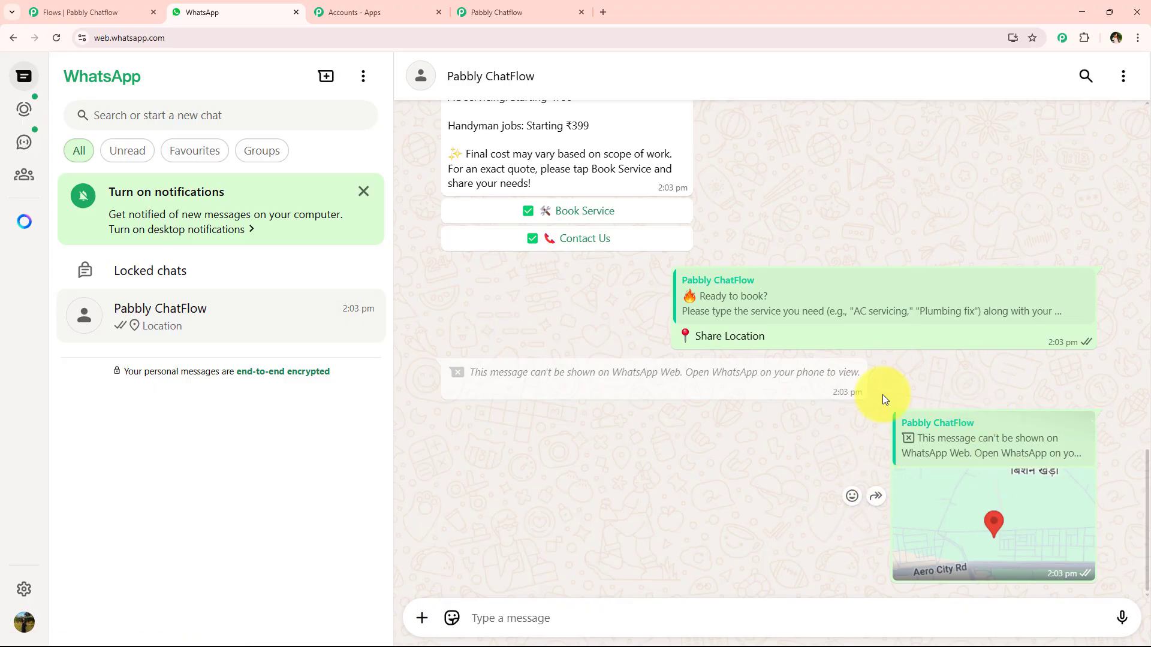
- Review the test conversation in WhatsApp and compare it with the start of the chatbot flow in Pabbly Chatflow
{"action": "scroll", "coordinate": [581, 468], "scroll_direction": "up", "scroll_amount": 1}
{"action": "scroll", "coordinate": [581, 468], "scroll_direction": "down", "scroll_amount": 1}
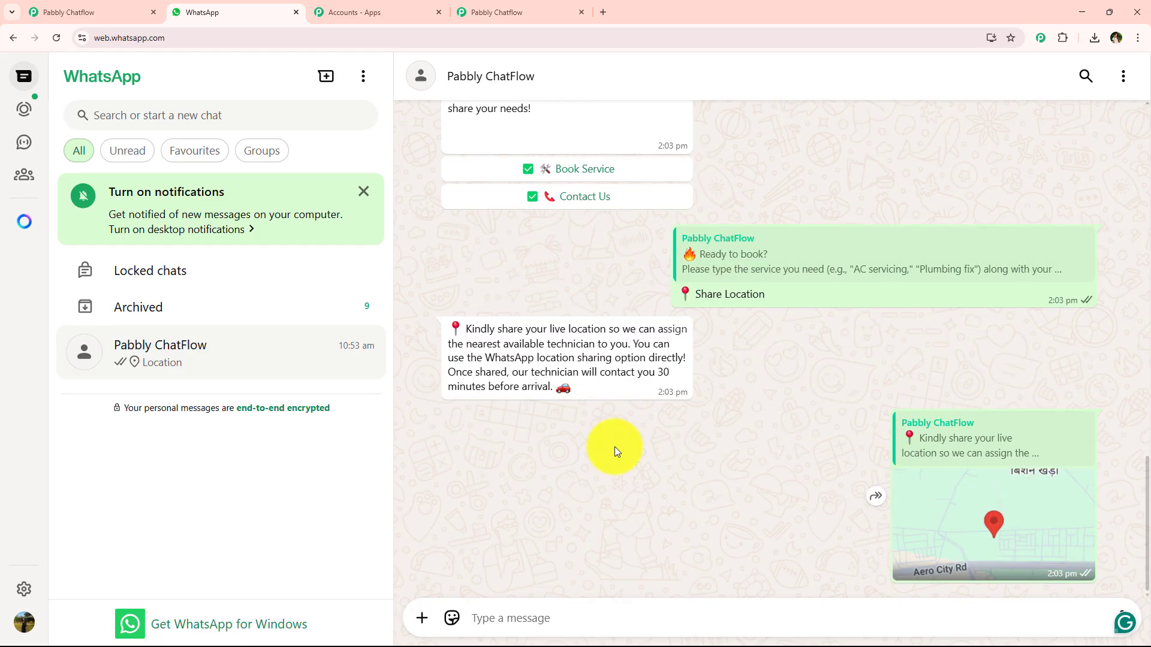
{"action": "scroll", "coordinate": [551, 467], "scroll_direction": "up", "scroll_amount": 10}
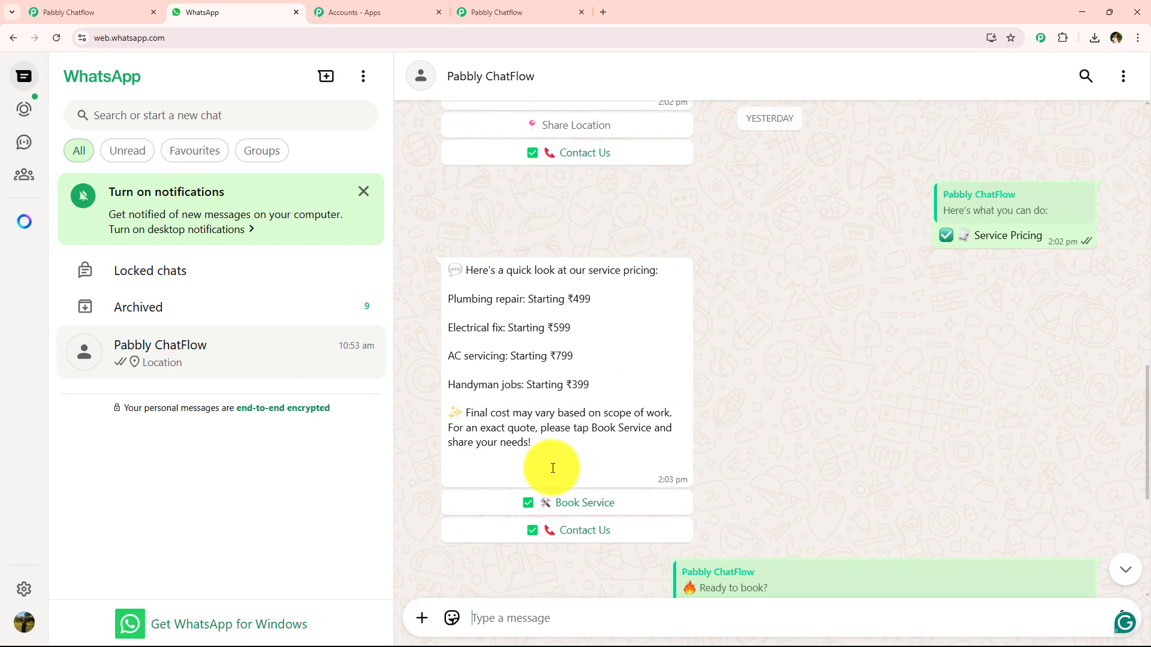
{"action": "scroll", "coordinate": [553, 467], "scroll_direction": "up", "scroll_amount": 10}
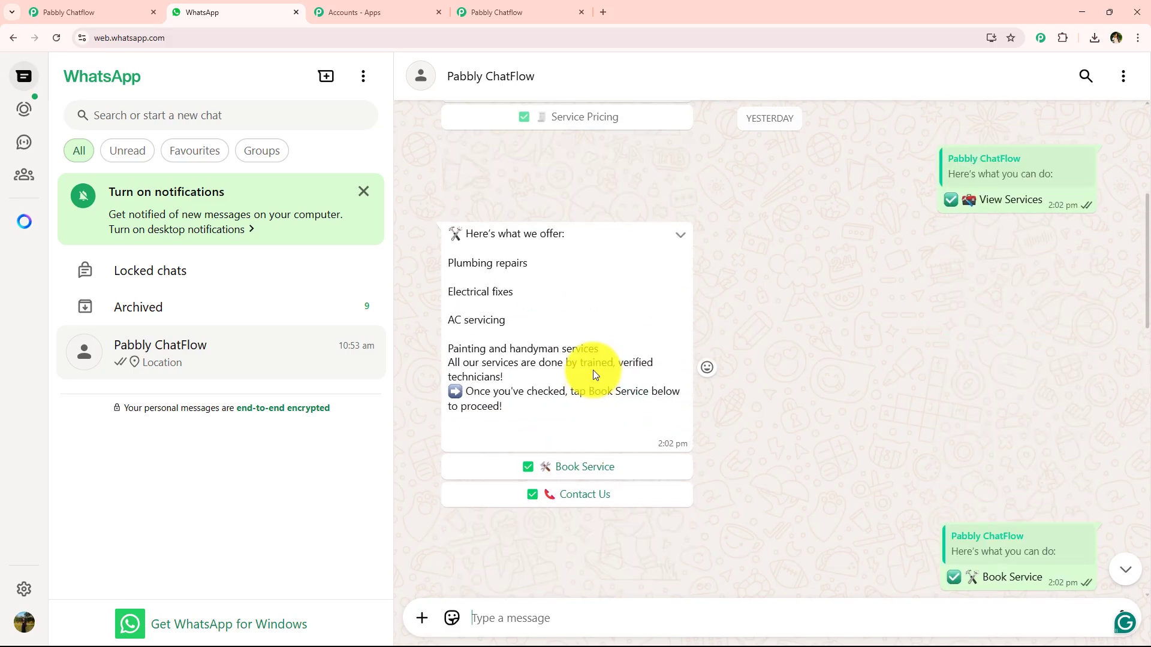
{"action": "scroll", "coordinate": [611, 434], "scroll_direction": "up", "scroll_amount": 5}
{"action": "left_click", "coordinate": [504, 11]}
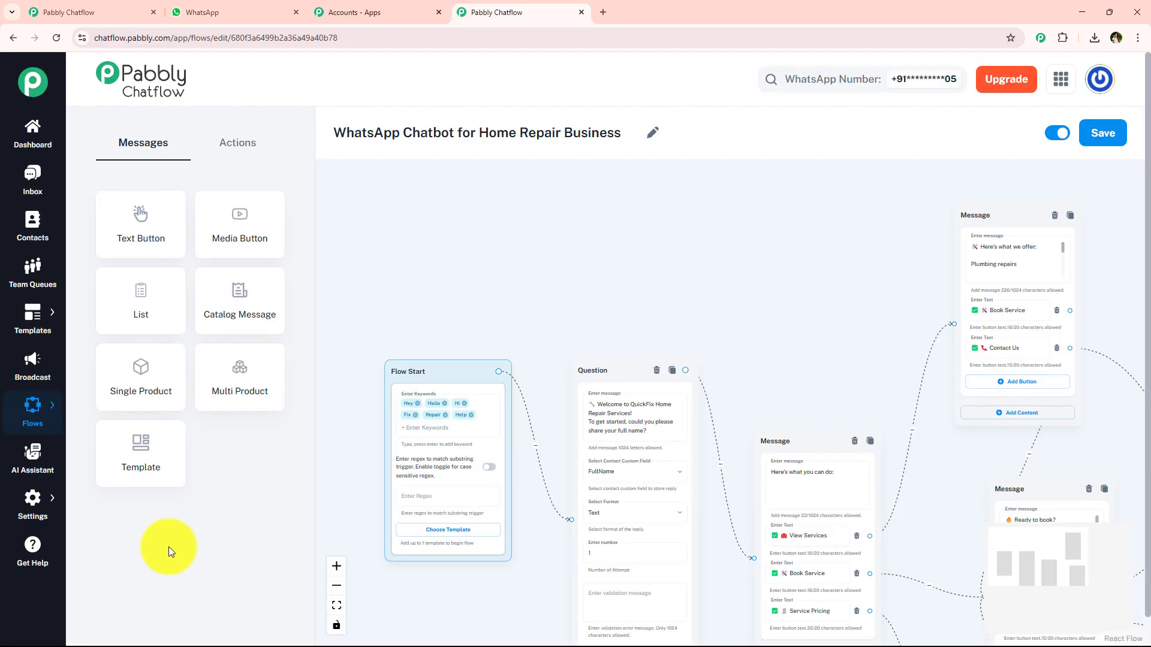
{"action": "scroll", "coordinate": [675, 288], "scroll_direction": "down", "scroll_amount": 5}
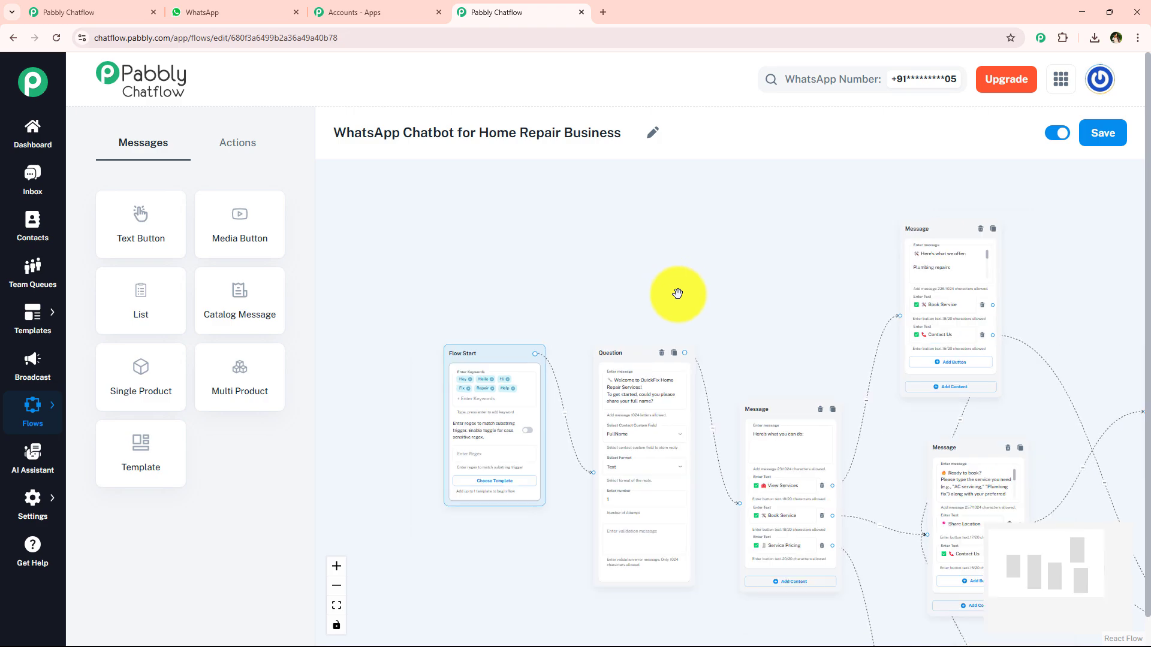
{"action": "scroll", "coordinate": [732, 299], "scroll_direction": "up", "scroll_amount": 3}
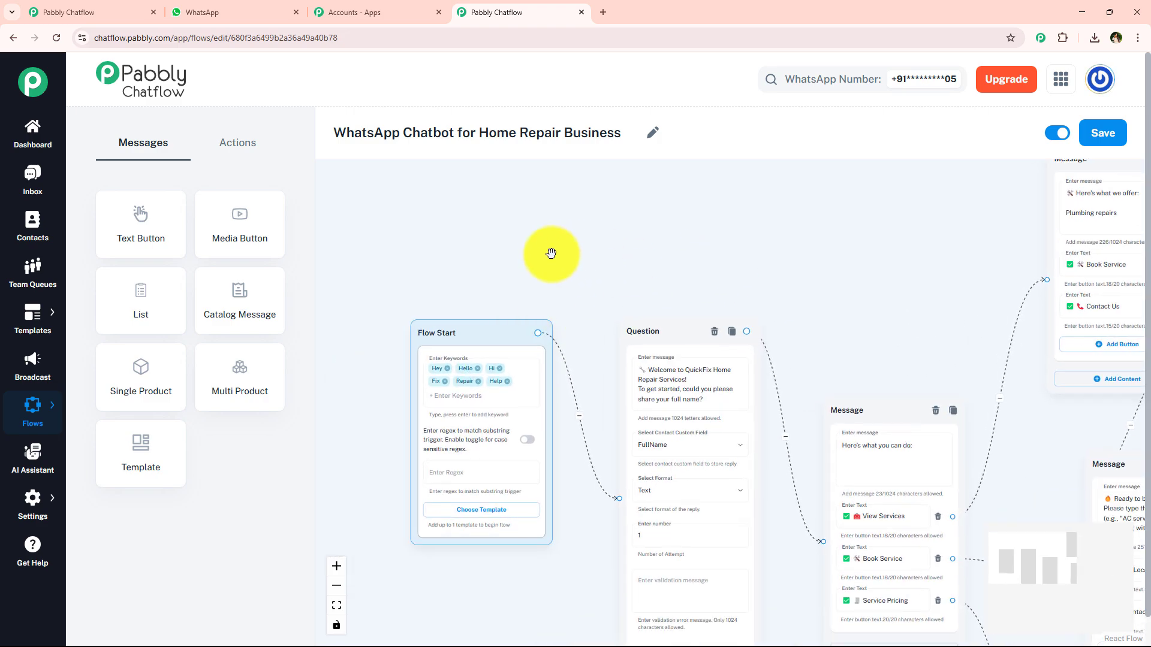
{"action": "scroll", "coordinate": [610, 286], "scroll_direction": "up", "scroll_amount": 1}
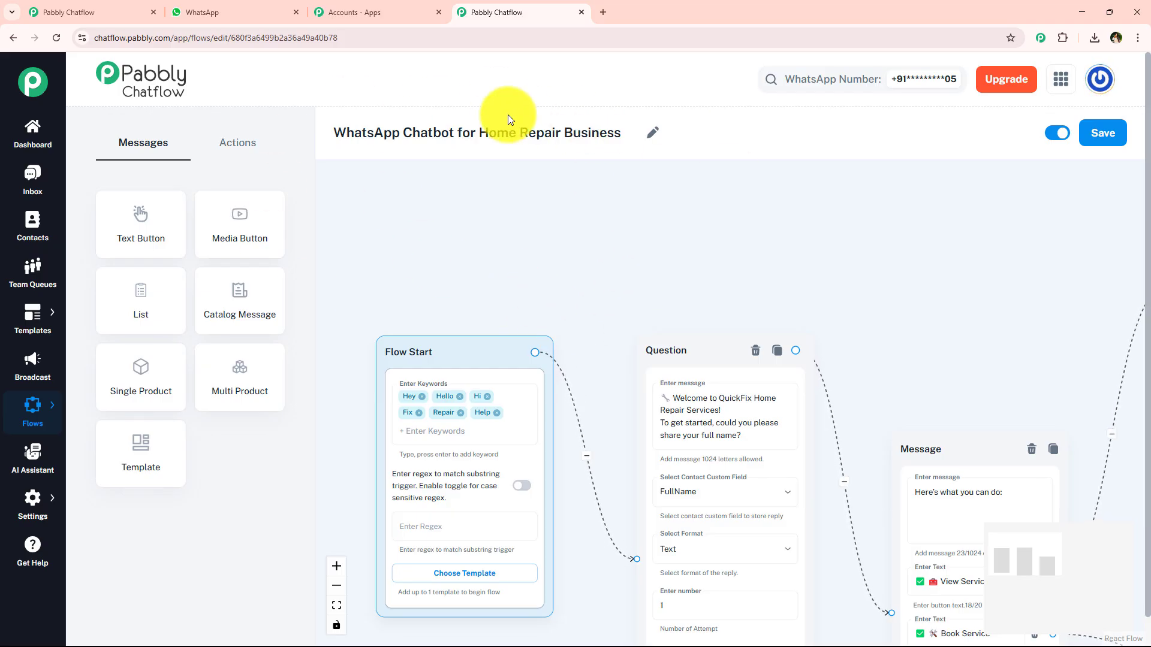
- Open the Pabbly Chatflow inbox and examine the test contact's logged conversation, from the welcome message to the shared location
{"action": "left_click", "coordinate": [18, 192]}
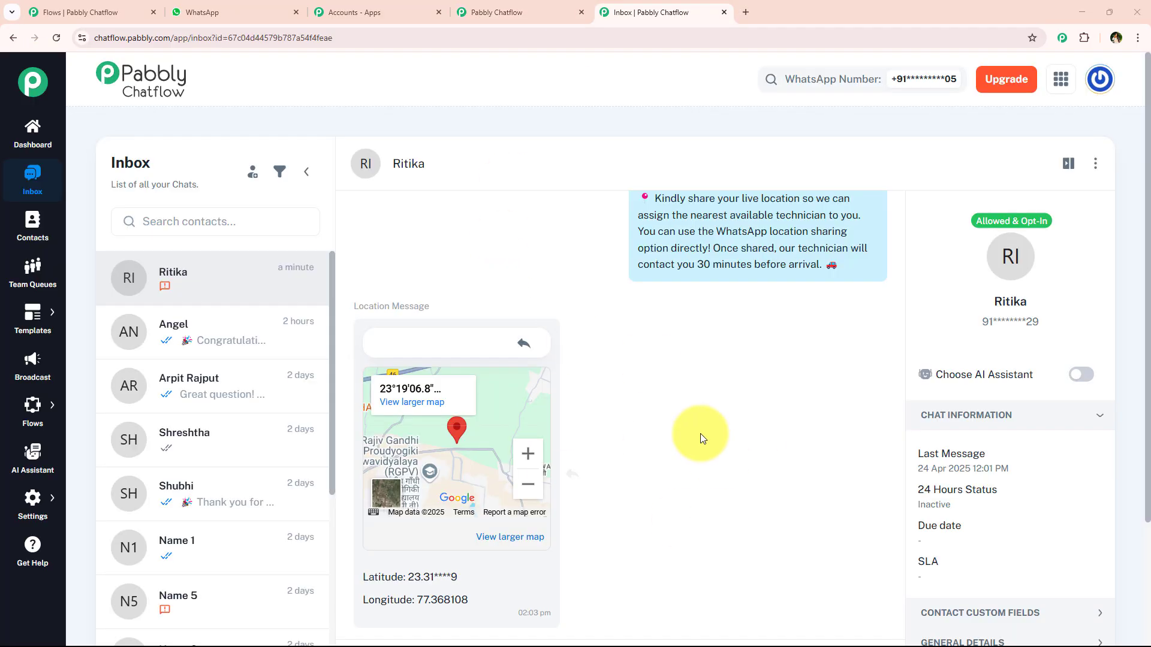
{"action": "scroll", "coordinate": [677, 455], "scroll_direction": "up", "scroll_amount": 5}
{"action": "scroll", "coordinate": [687, 477], "scroll_direction": "up", "scroll_amount": 5}
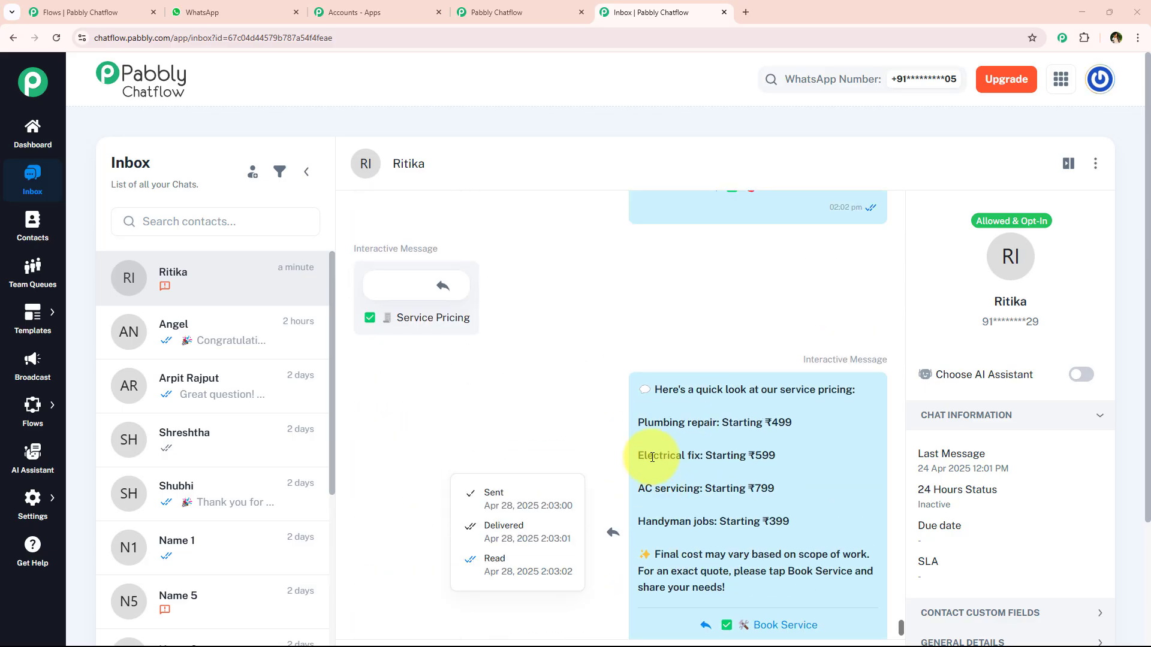
{"action": "scroll", "coordinate": [656, 459], "scroll_direction": "down", "scroll_amount": 5}
{"action": "scroll", "coordinate": [658, 443], "scroll_direction": "down", "scroll_amount": 10}
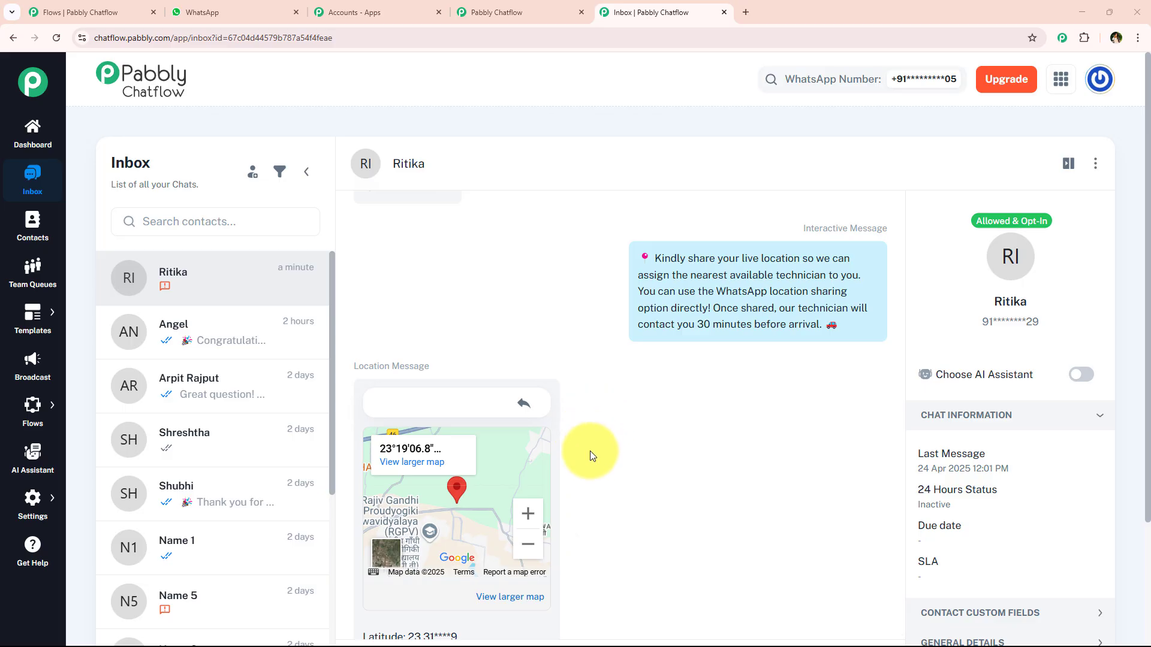
{"action": "scroll", "coordinate": [577, 439], "scroll_direction": "up", "scroll_amount": 5}
{"action": "scroll", "coordinate": [575, 442], "scroll_direction": "up", "scroll_amount": 8}
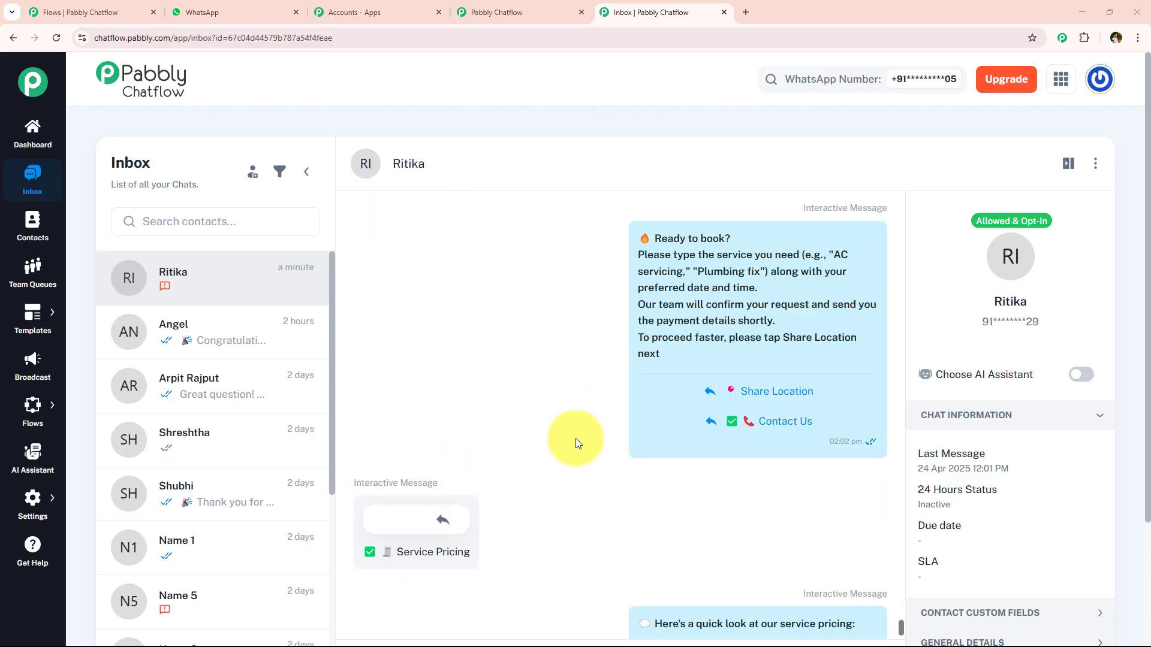
{"action": "scroll", "coordinate": [547, 441], "scroll_direction": "down", "scroll_amount": 3}
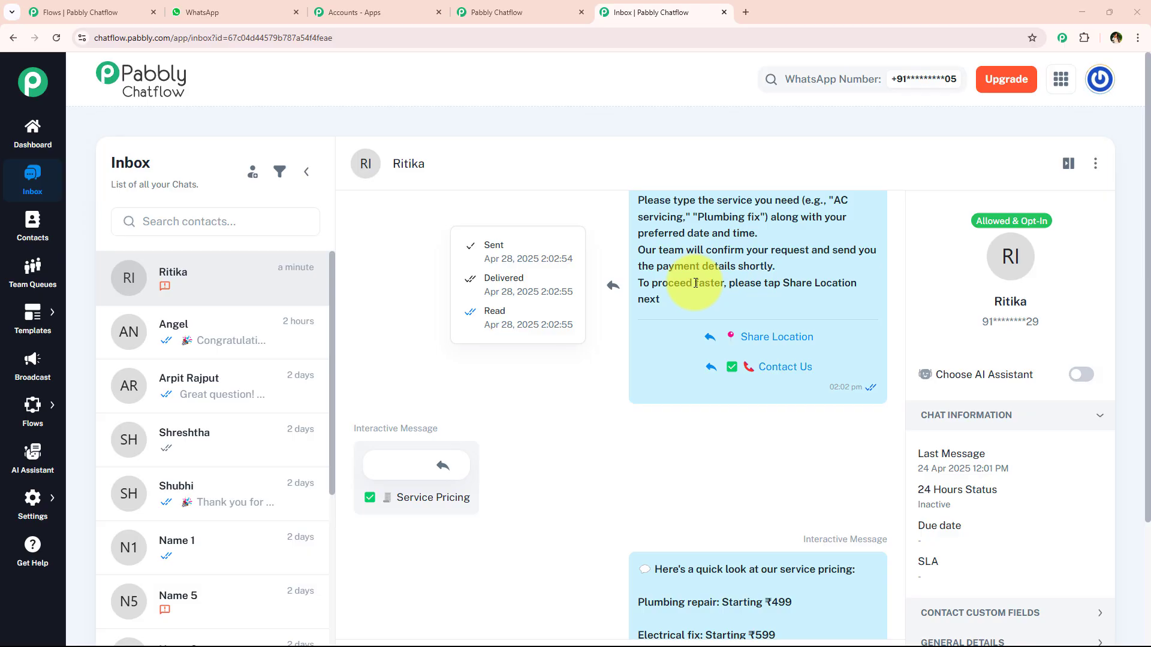
{"action": "scroll", "coordinate": [548, 441], "scroll_direction": "up", "scroll_amount": 1}
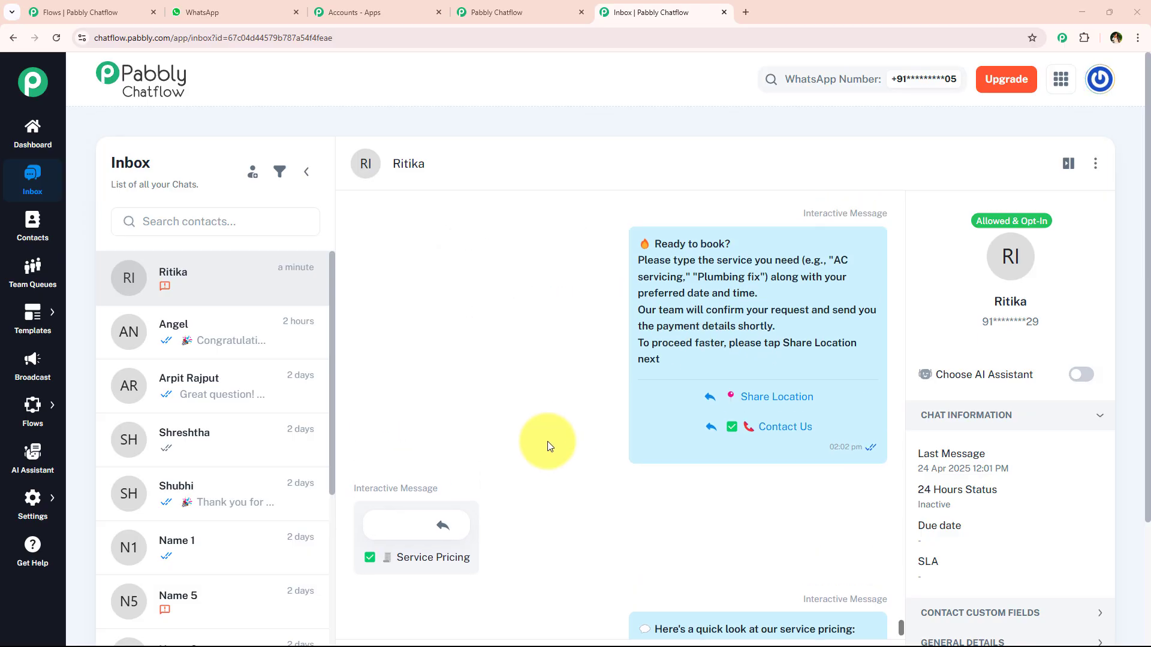
{"action": "scroll", "coordinate": [590, 440], "scroll_direction": "down", "scroll_amount": 10}
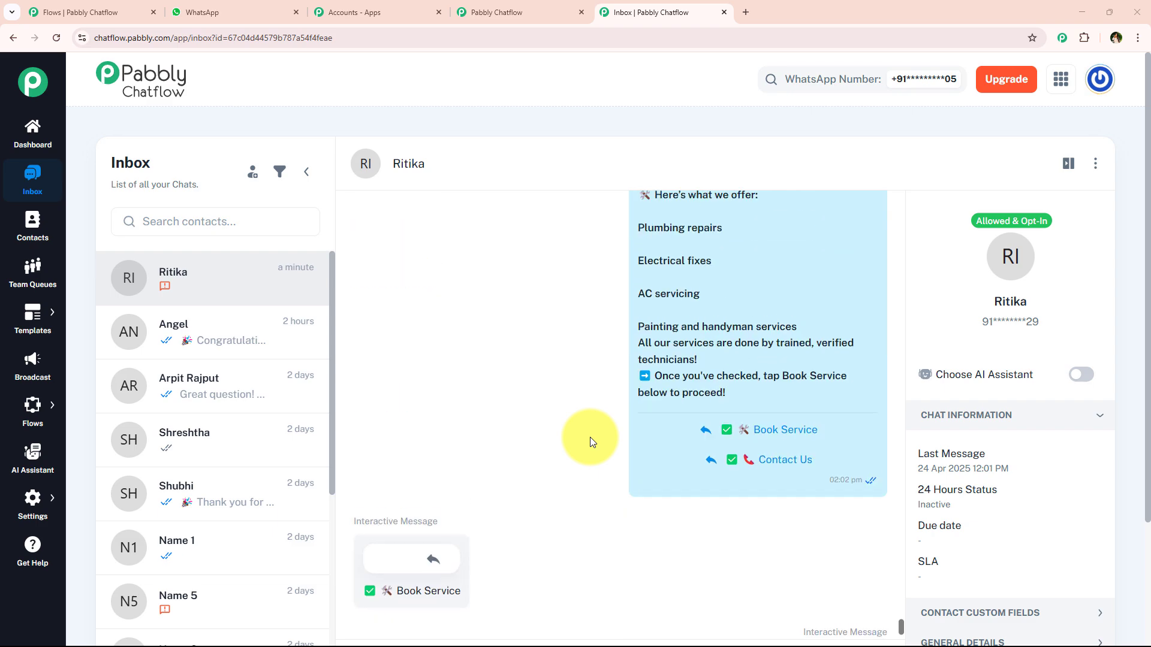
{"action": "scroll", "coordinate": [590, 442], "scroll_direction": "up", "scroll_amount": 3}
{"action": "scroll", "coordinate": [590, 437], "scroll_direction": "up", "scroll_amount": 6}
{"action": "scroll", "coordinate": [507, 445], "scroll_direction": "down", "scroll_amount": 1}
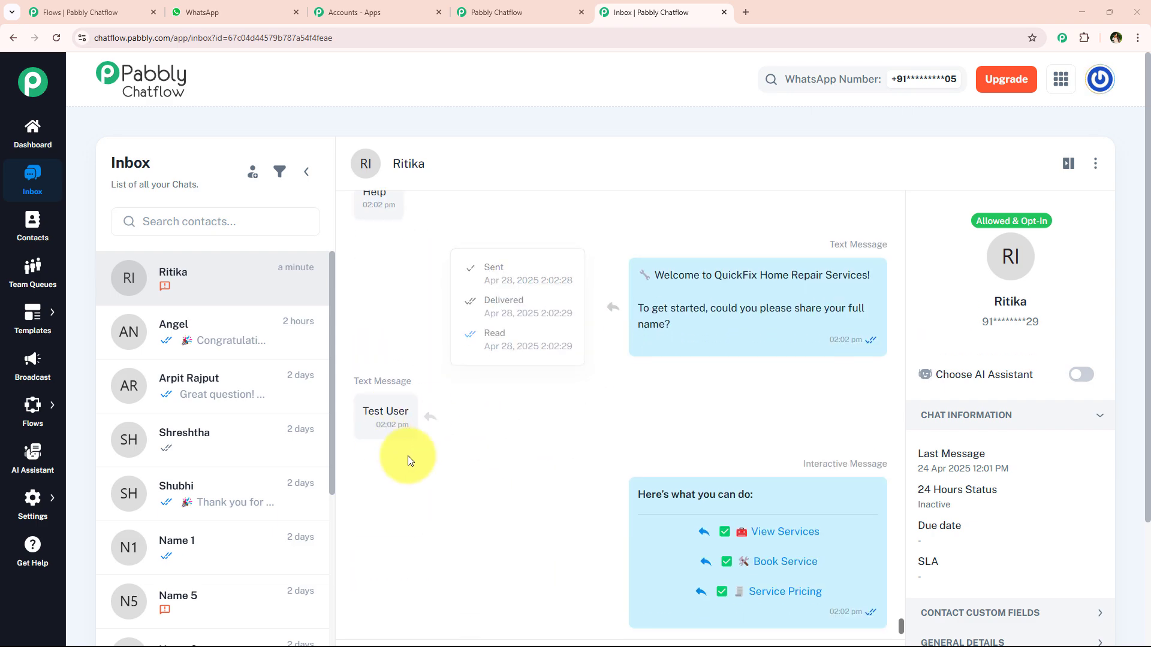
{"action": "scroll", "coordinate": [553, 401], "scroll_direction": "down", "scroll_amount": 10}
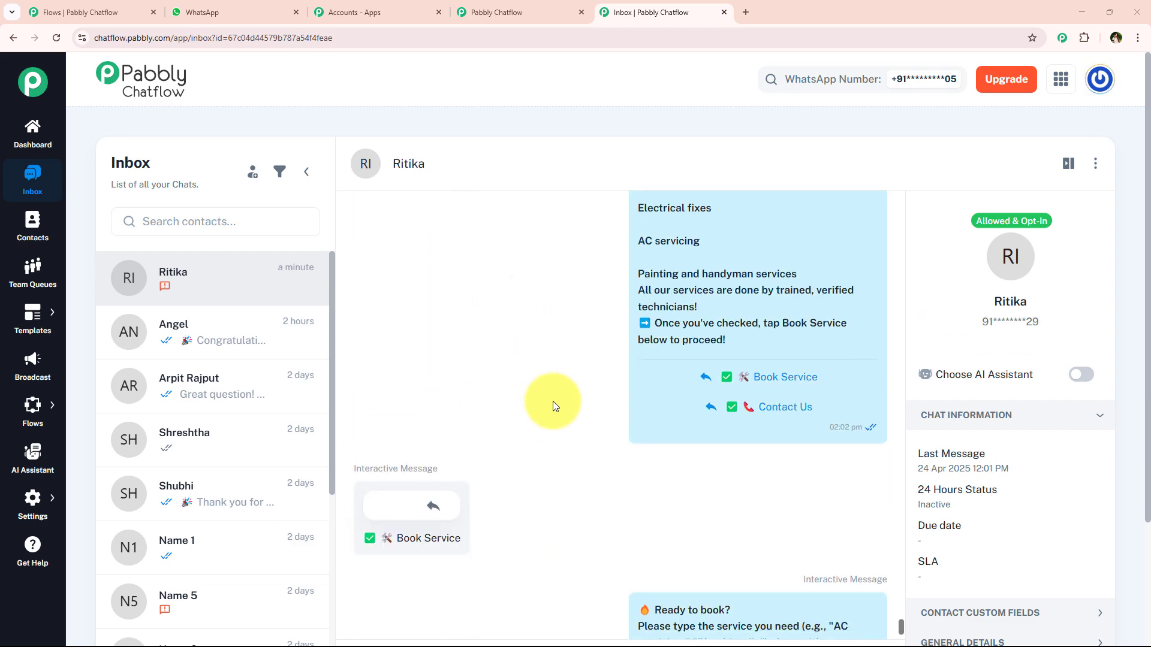
{"action": "scroll", "coordinate": [556, 401], "scroll_direction": "down", "scroll_amount": 8}
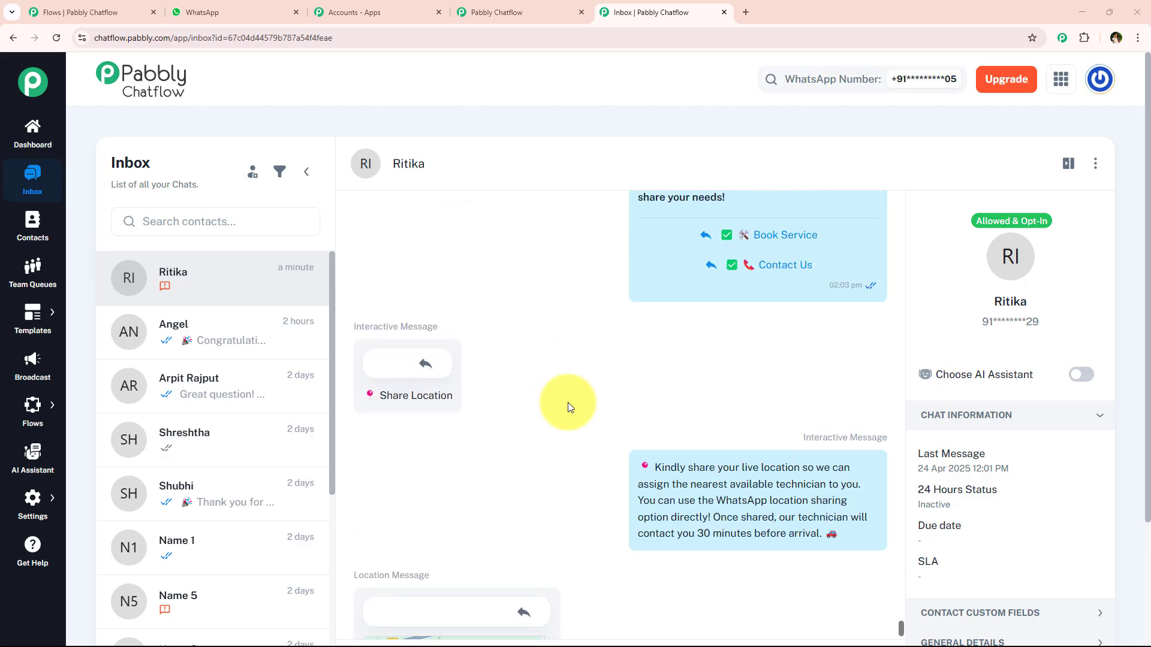
- Expand the test contact's custom fields in the inbox and check the values saved for Longitude, Latitude and FullName
{"action": "scroll", "coordinate": [803, 292], "scroll_direction": "up", "scroll_amount": 4}
{"action": "mouse_move", "coordinate": [803, 293]}
{"action": "scroll", "coordinate": [986, 305], "scroll_direction": "down", "scroll_amount": 2}
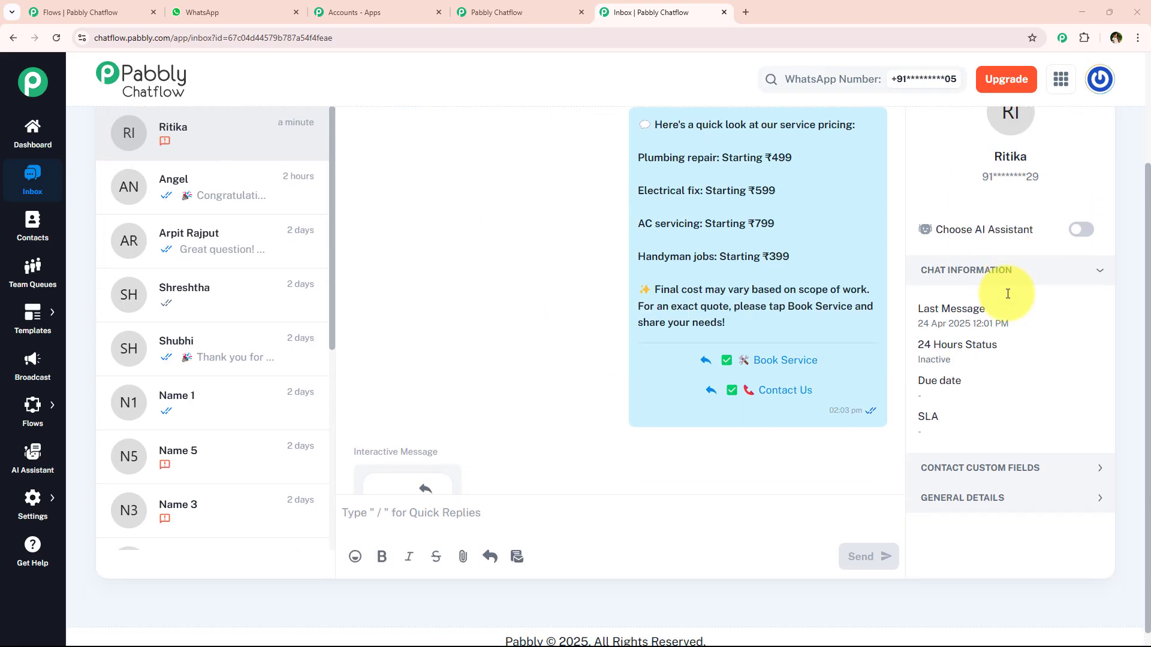
{"action": "left_click", "coordinate": [950, 457]}
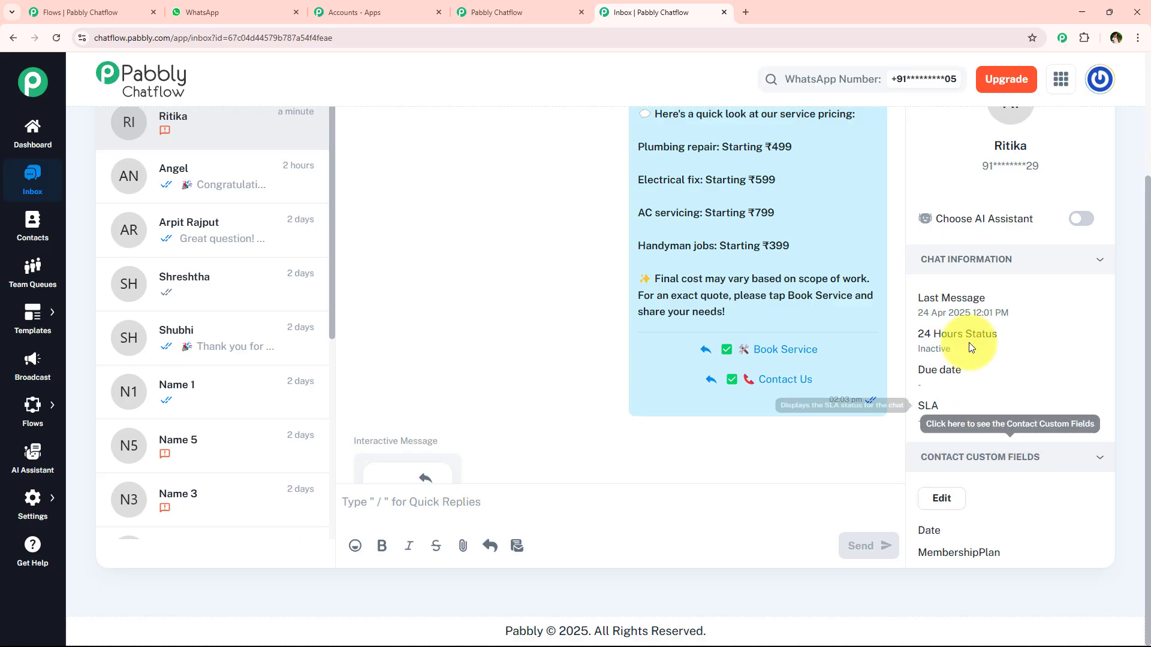
{"action": "scroll", "coordinate": [965, 353], "scroll_direction": "down", "scroll_amount": 3}
{"action": "scroll", "coordinate": [964, 357], "scroll_direction": "down", "scroll_amount": 6}
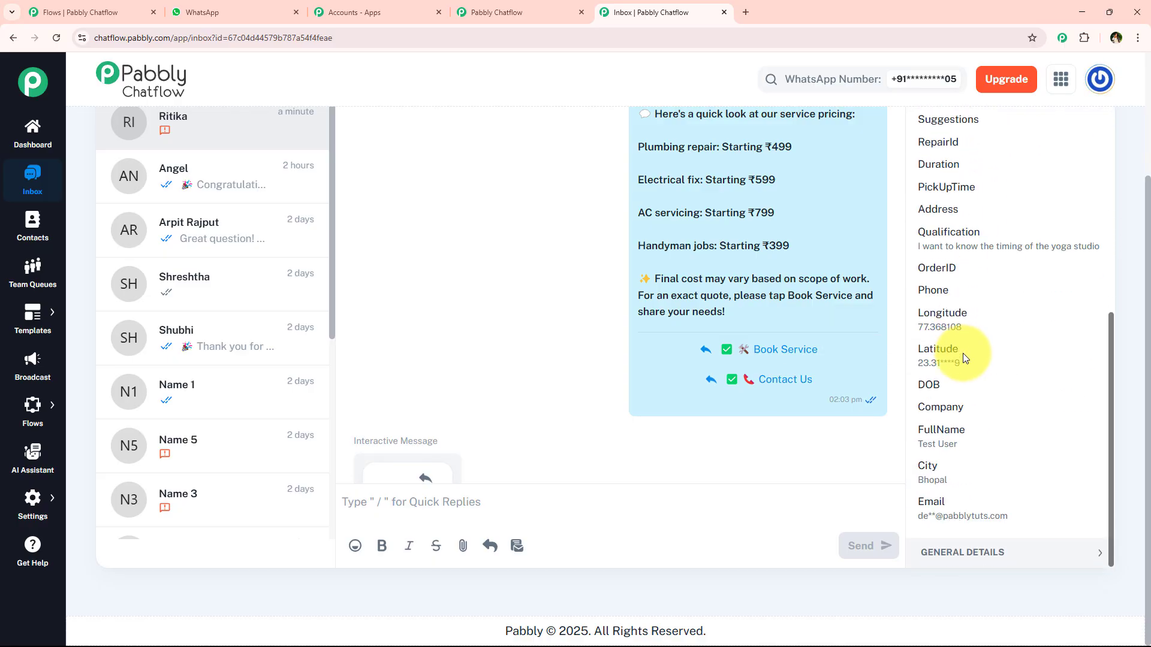
{"action": "left_click_drag", "start_coordinate": [966, 334], "coordinate": [917, 328]}
{"action": "left_click_drag", "start_coordinate": [960, 363], "coordinate": [920, 368]}
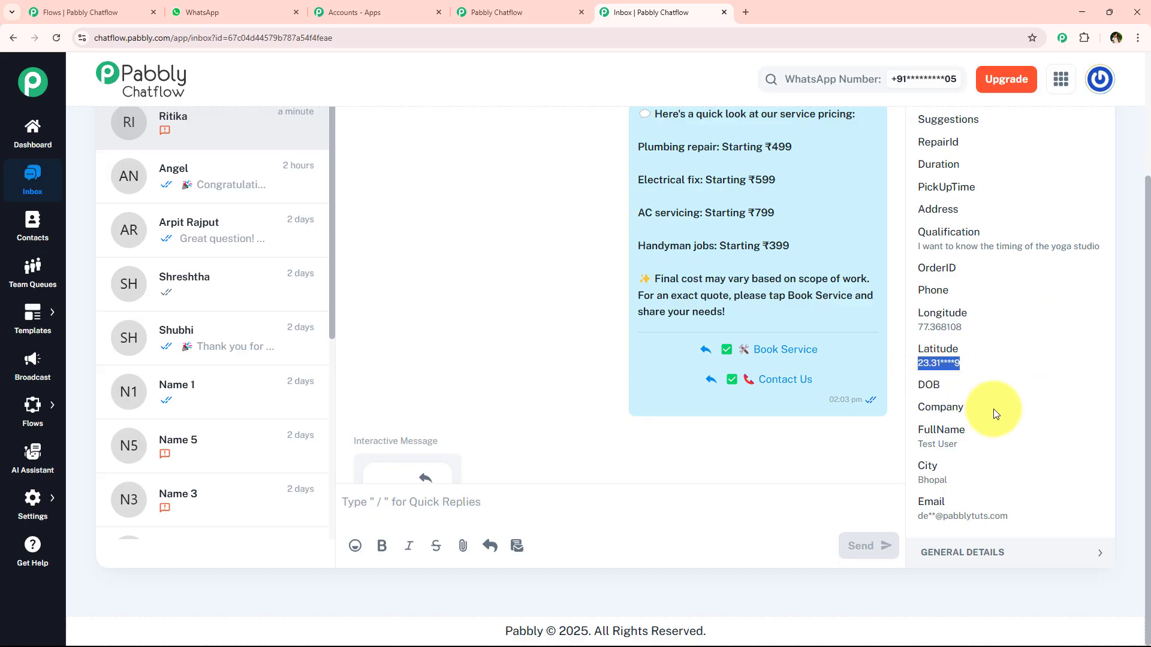
{"action": "scroll", "coordinate": [991, 403], "scroll_direction": "up", "scroll_amount": 1}
{"action": "scroll", "coordinate": [990, 412], "scroll_direction": "down", "scroll_amount": 1}
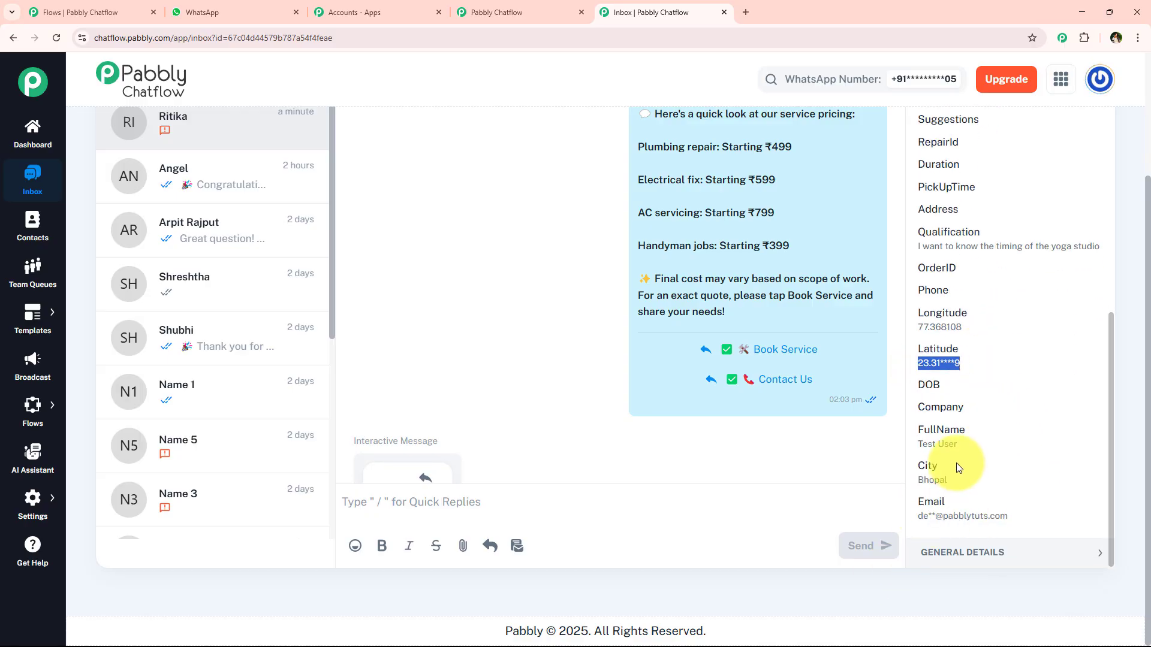
{"action": "left_click_drag", "start_coordinate": [961, 444], "coordinate": [923, 434]}
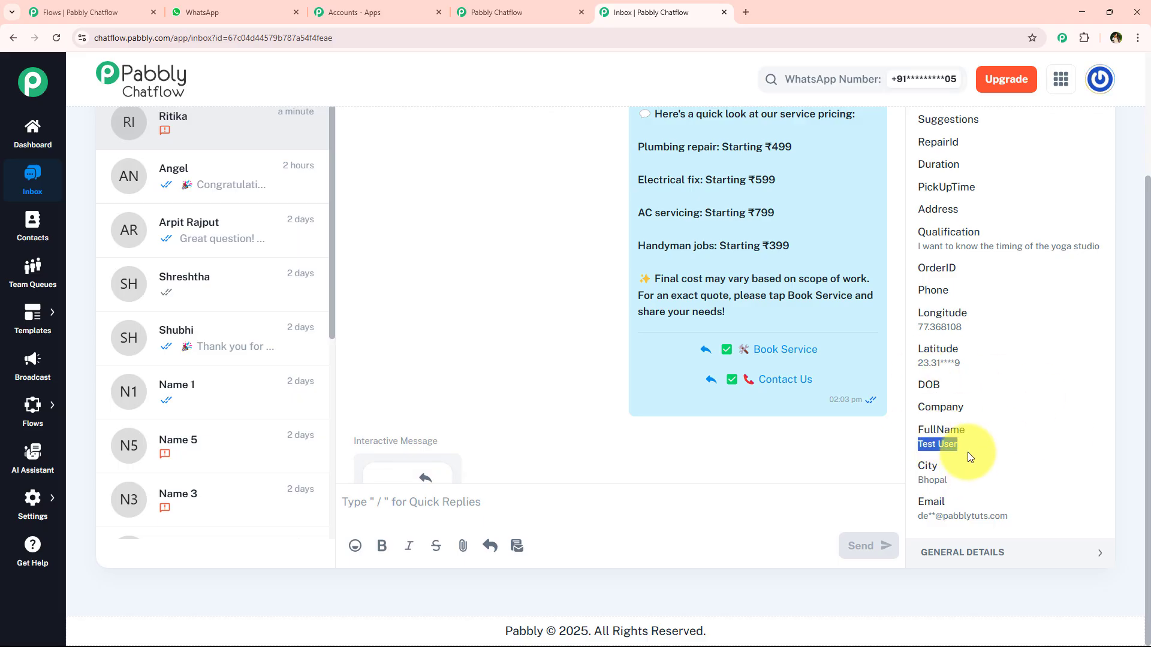
- Return to the home repair chatbot flow and shift the service pricing message block slightly to the left on the canvas
{"action": "left_click", "coordinate": [231, 12]}
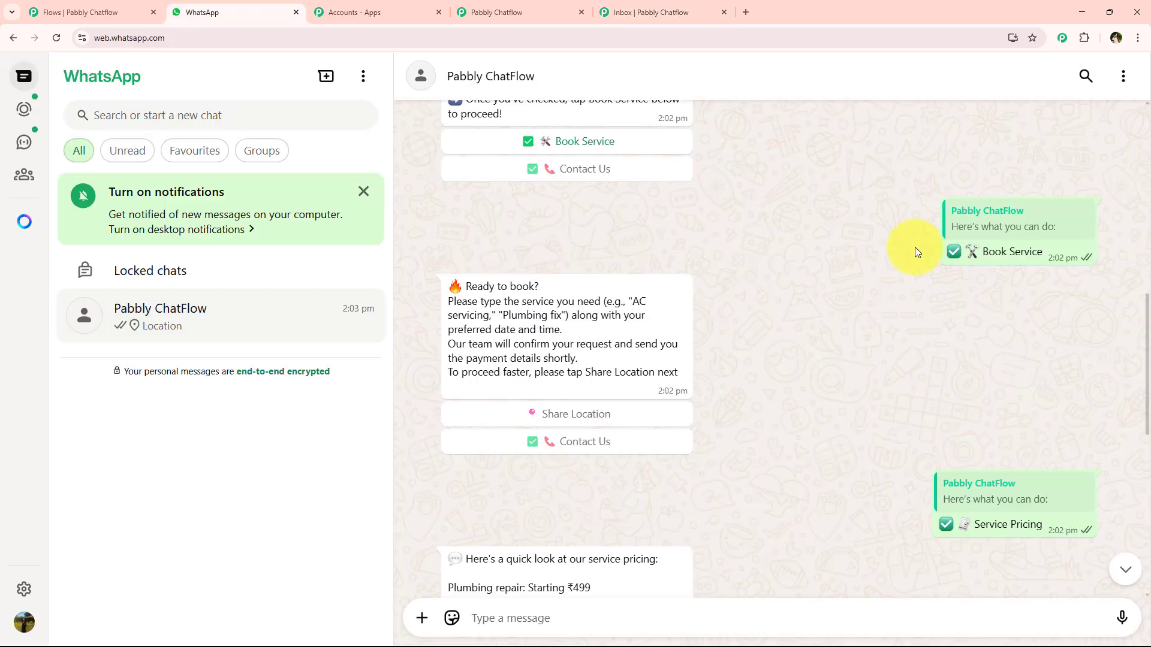
{"action": "left_click", "coordinate": [623, 7]}
{"action": "left_click", "coordinate": [495, 10]}
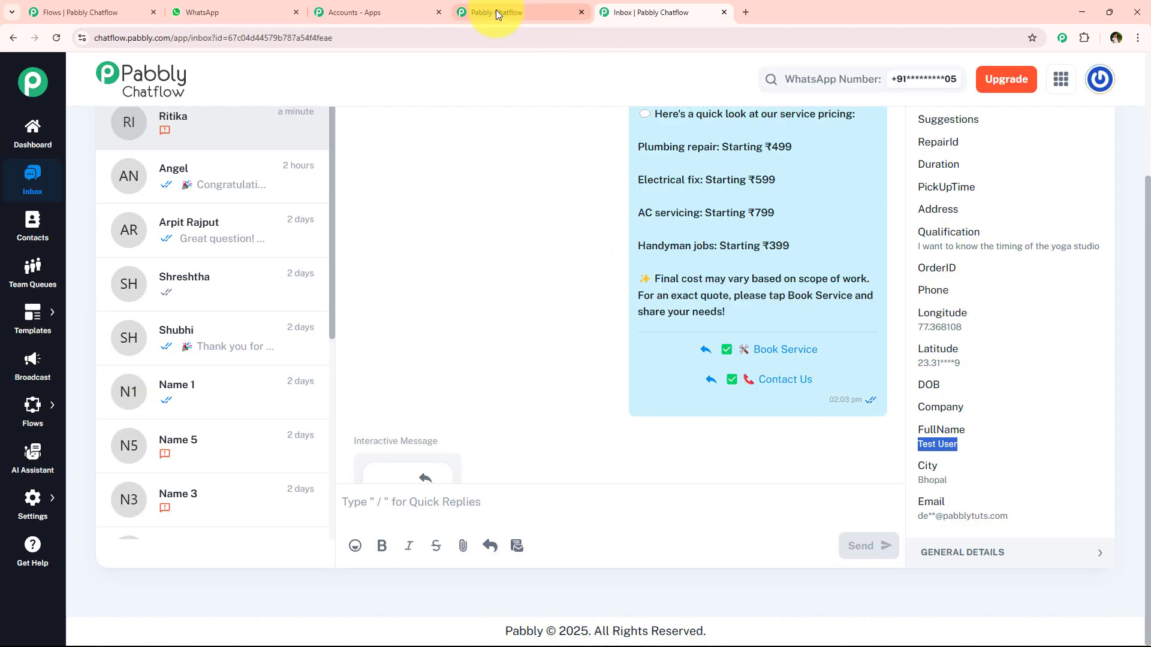
{"action": "scroll", "coordinate": [575, 291], "scroll_direction": "up", "scroll_amount": 3}
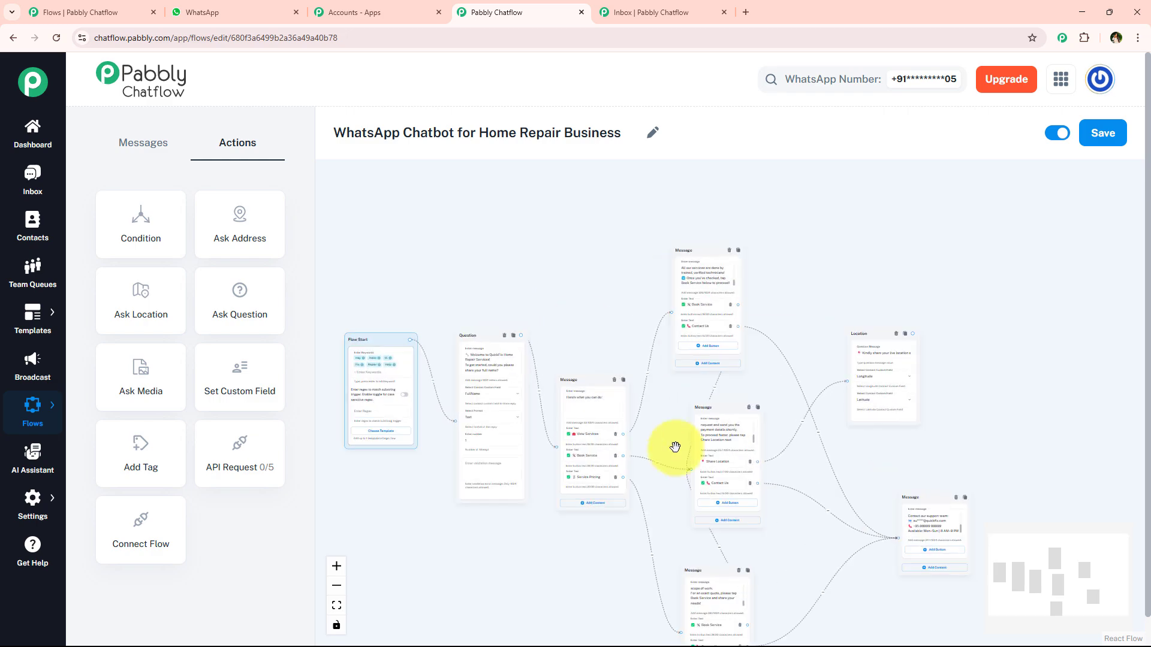
{"action": "left_click_drag", "start_coordinate": [696, 570], "coordinate": [675, 567]}
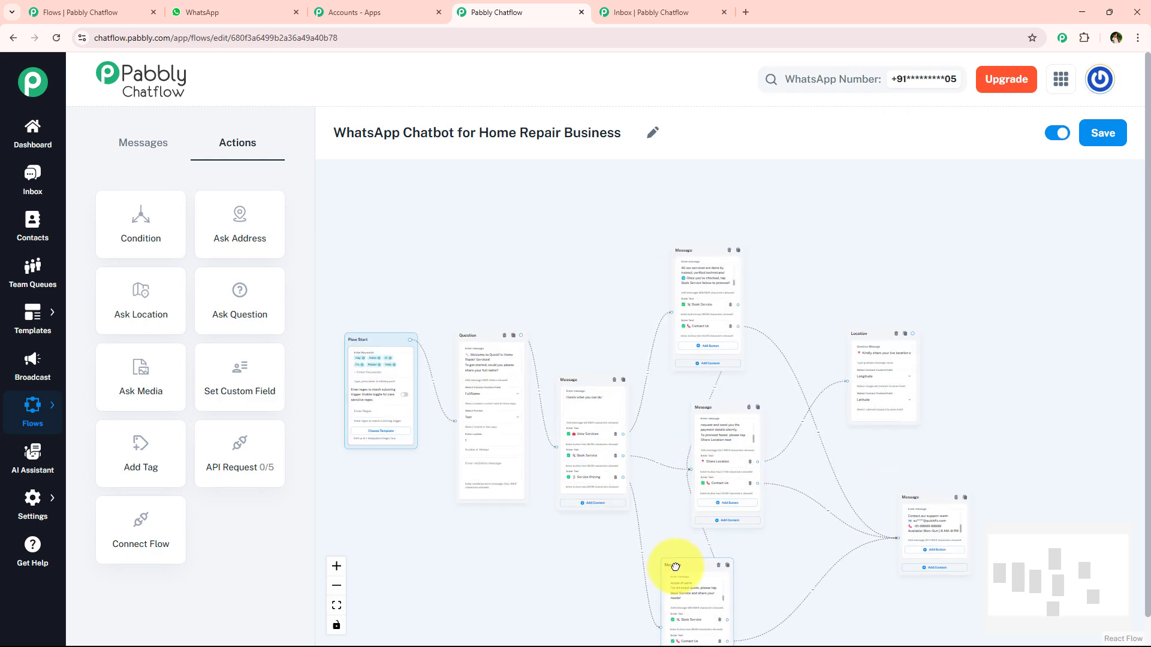